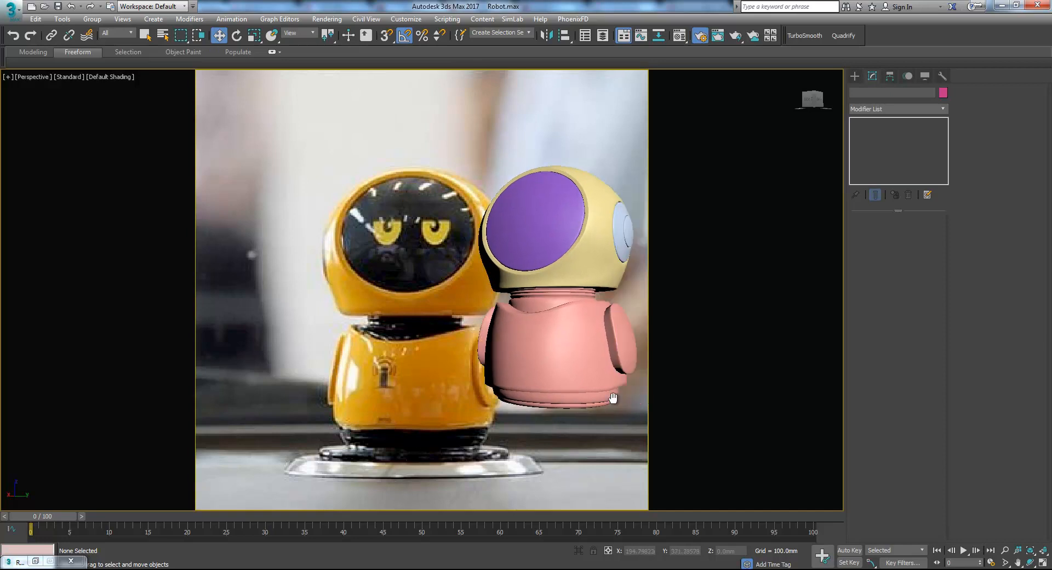
Set the first material's diffuse colour to a yellow-orange matching the reference robot's shell
scroll(586, 398, down, 2)
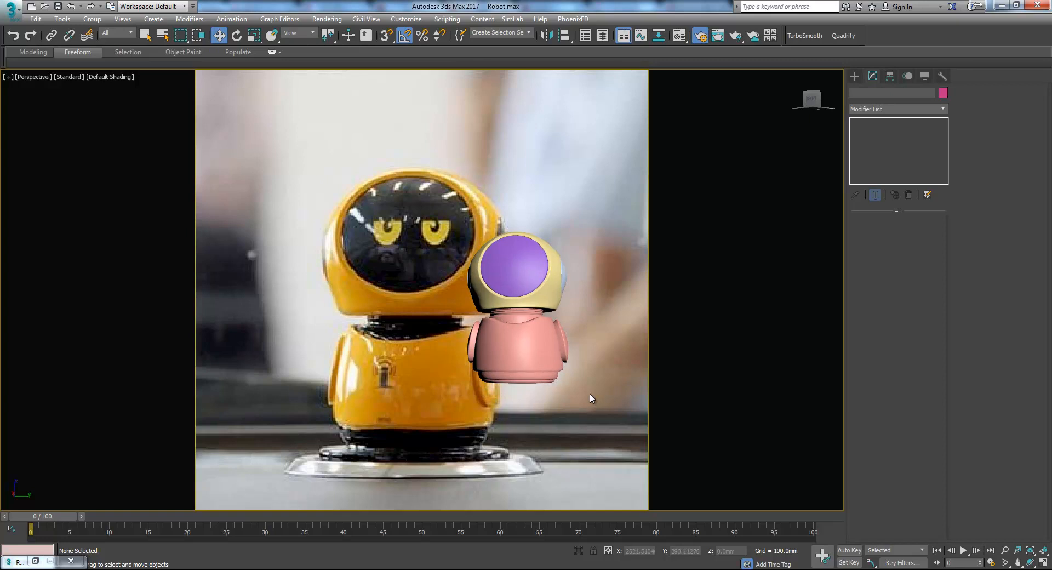
scroll(576, 393, up, 4)
middle_drag(575, 396, 652, 420)
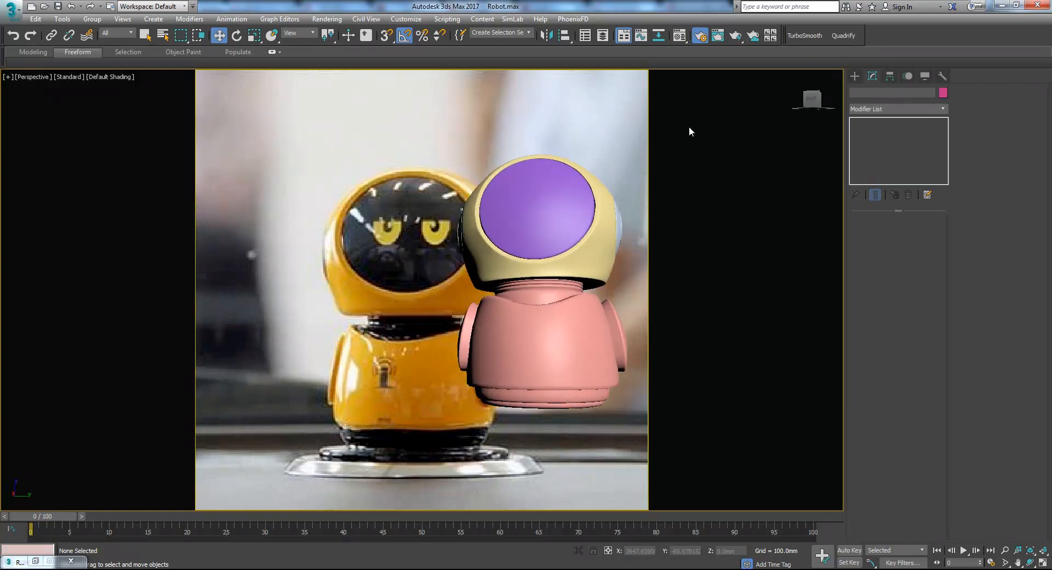
click(679, 37)
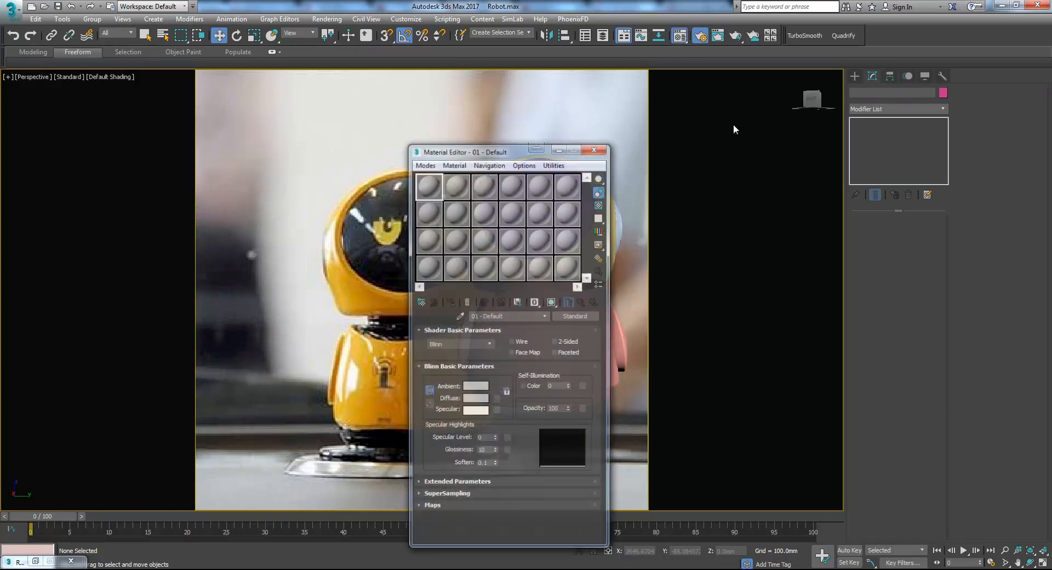
drag(493, 146, 783, 123)
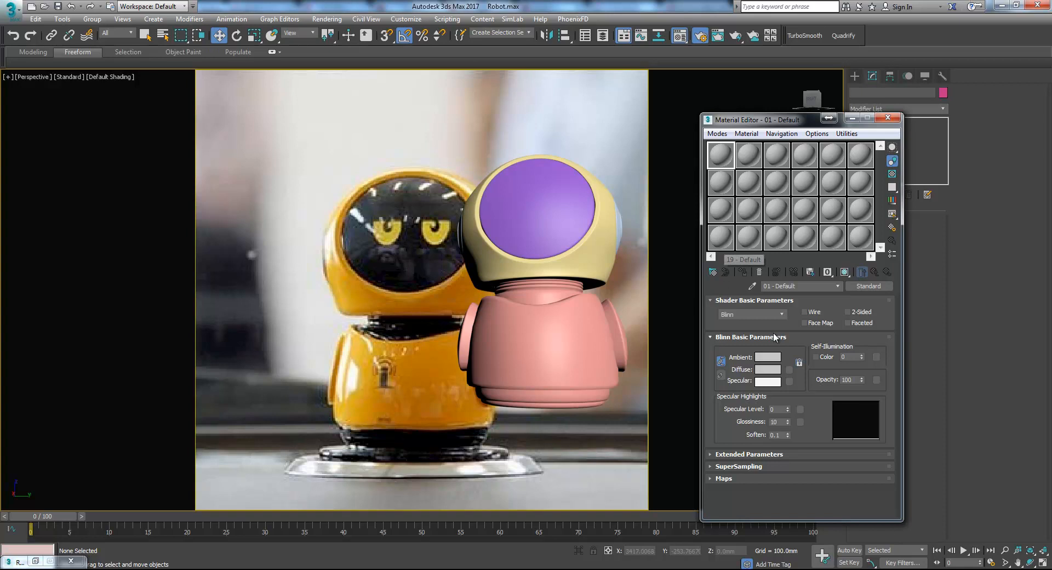
click(770, 369)
click(230, 165)
click(410, 354)
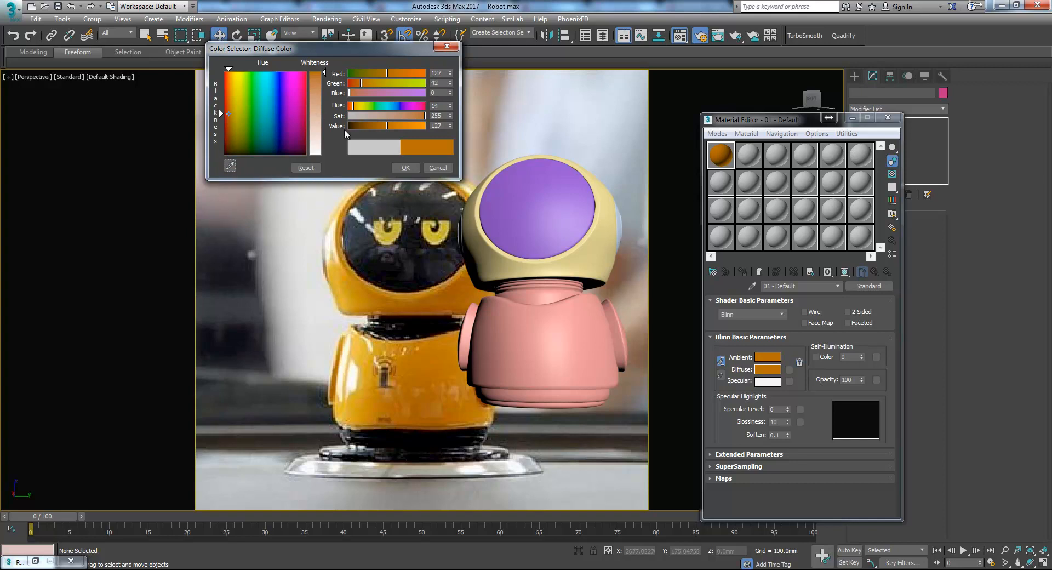
drag(231, 96, 244, 77)
click(405, 168)
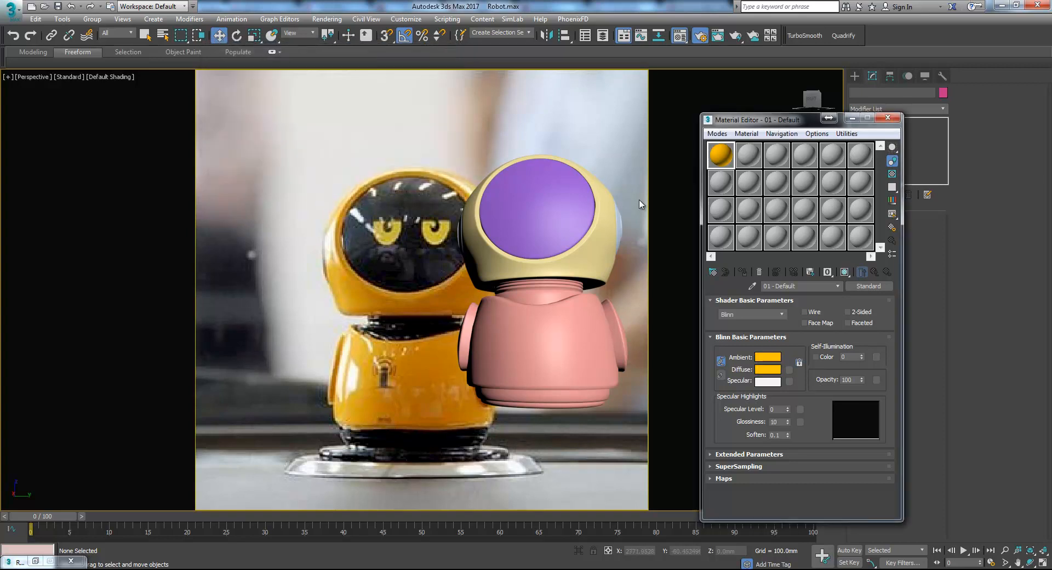
Apply the yellow-orange material to the robot's head shell, body and arms
drag(725, 162, 597, 258)
drag(658, 226, 570, 329)
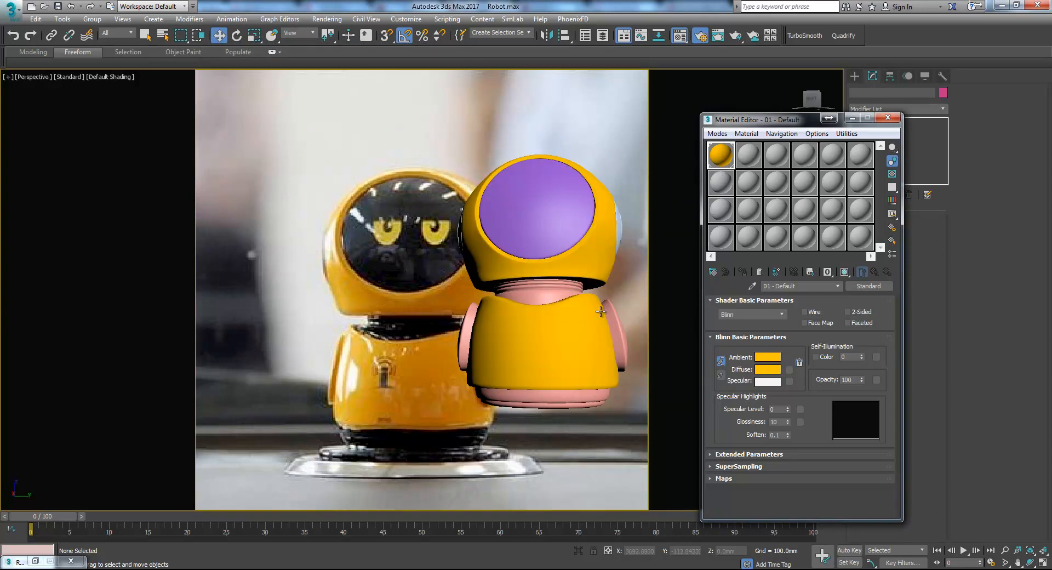
drag(721, 167, 618, 330)
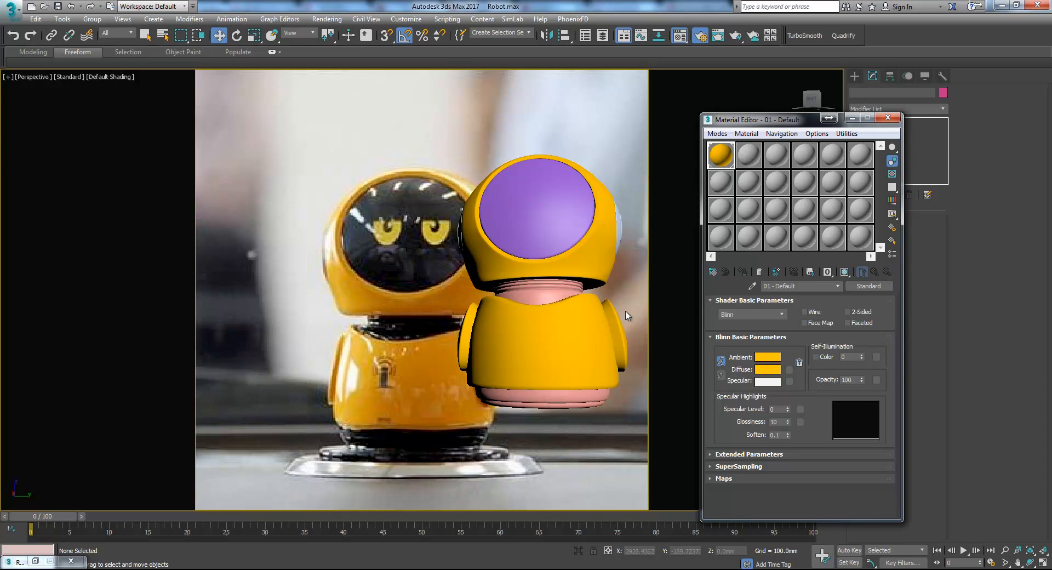
Set the second material's diffuse colour to dark grey and apply it to the robot's face screen, neck and base ring
click(749, 160)
click(769, 370)
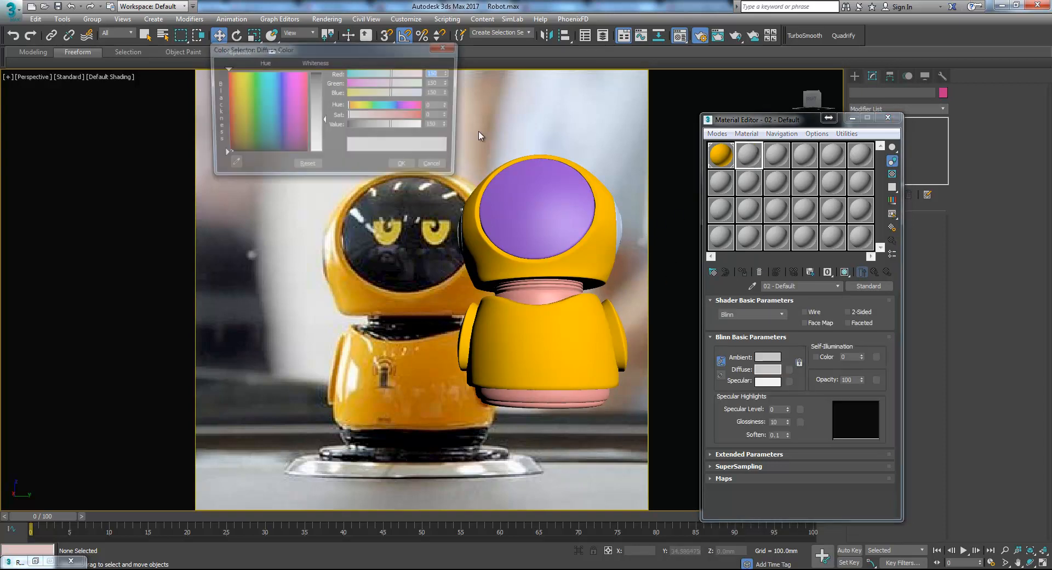
click(318, 78)
click(407, 168)
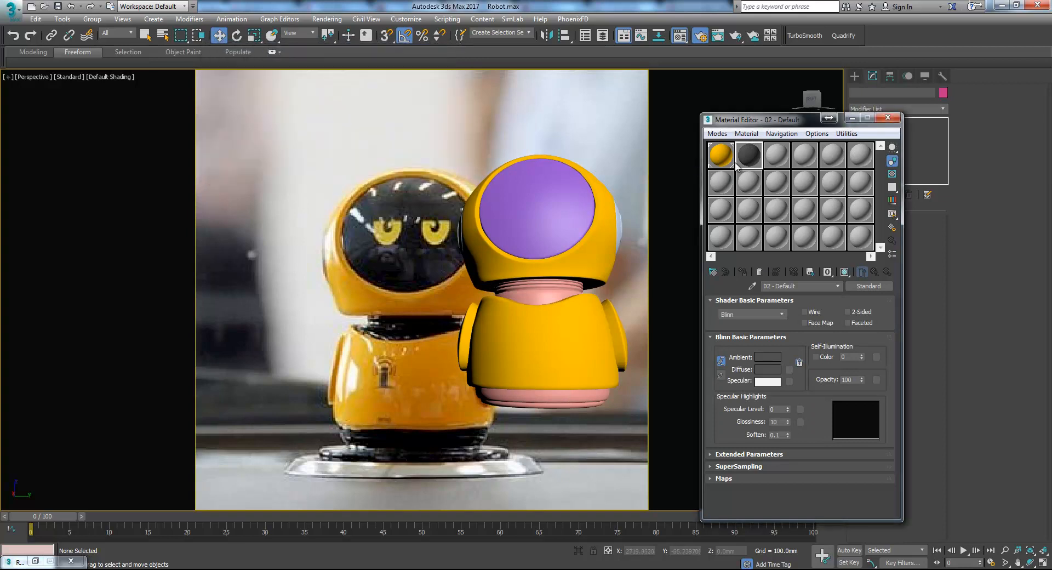
drag(748, 156, 551, 213)
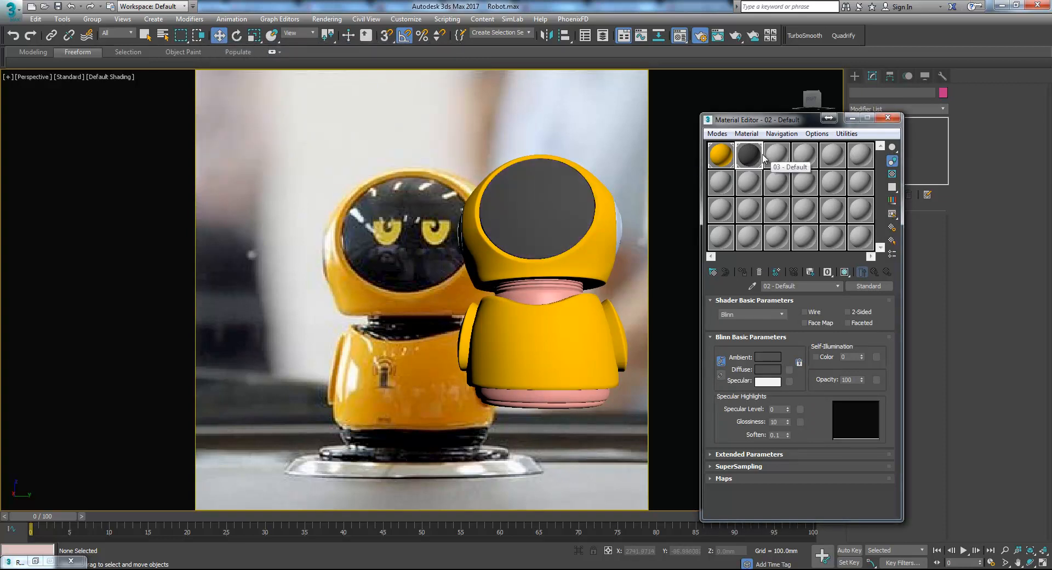
drag(750, 159, 559, 296)
drag(751, 174, 554, 392)
Select the ear discs on the sides of the head and assign the yellow-orange material to them
alt+middle_drag(627, 309, 472, 376)
click(465, 333)
alt+middle_drag(466, 333, 532, 331)
click(721, 155)
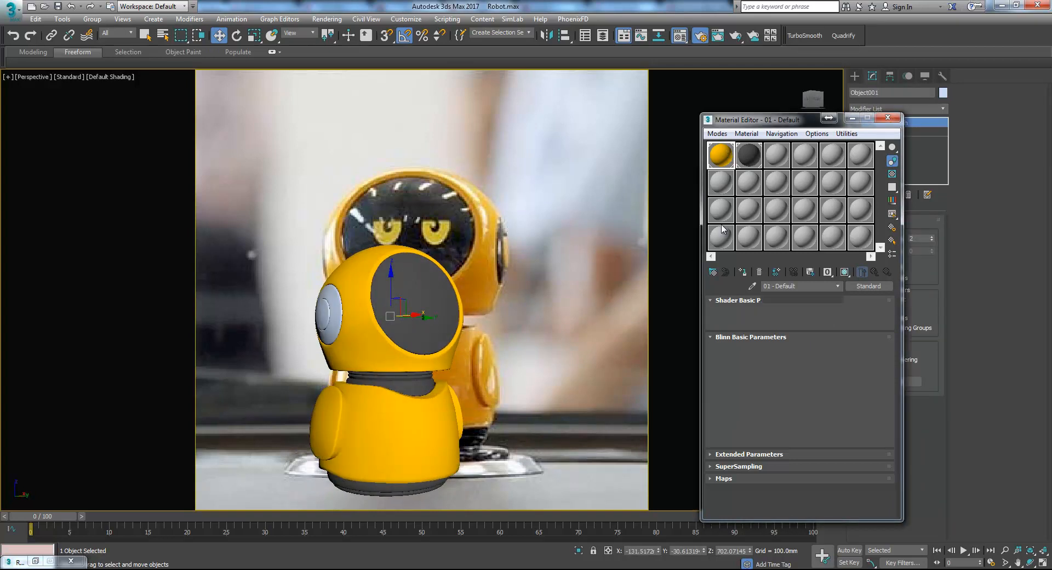
click(742, 272)
alt+middle_drag(510, 328, 428, 345)
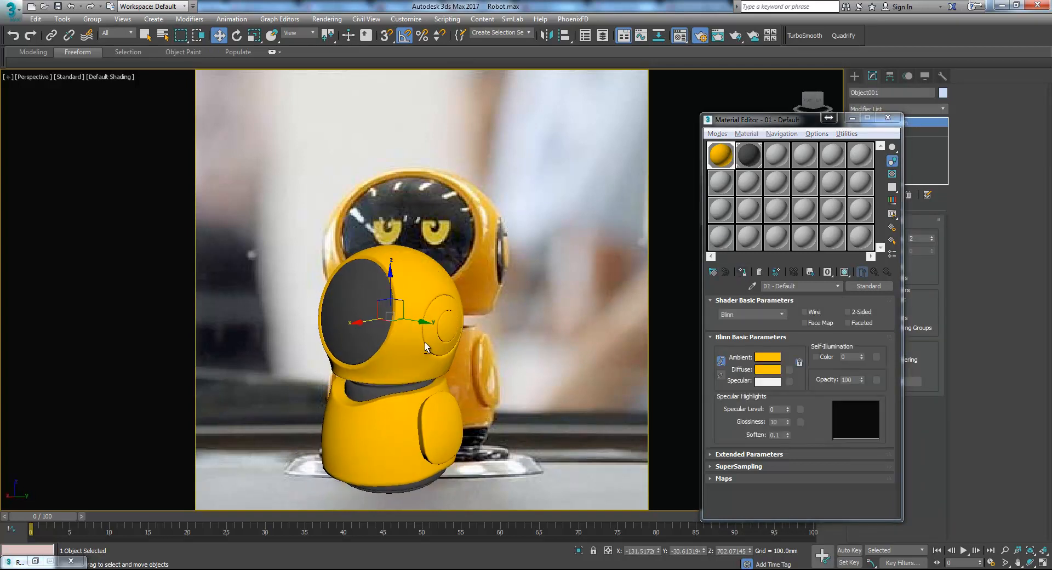
Select the outer ring elements of the ear object's Editable Poly, assign them the dark grey material, and put the Material Editor away
drag(773, 122, 721, 115)
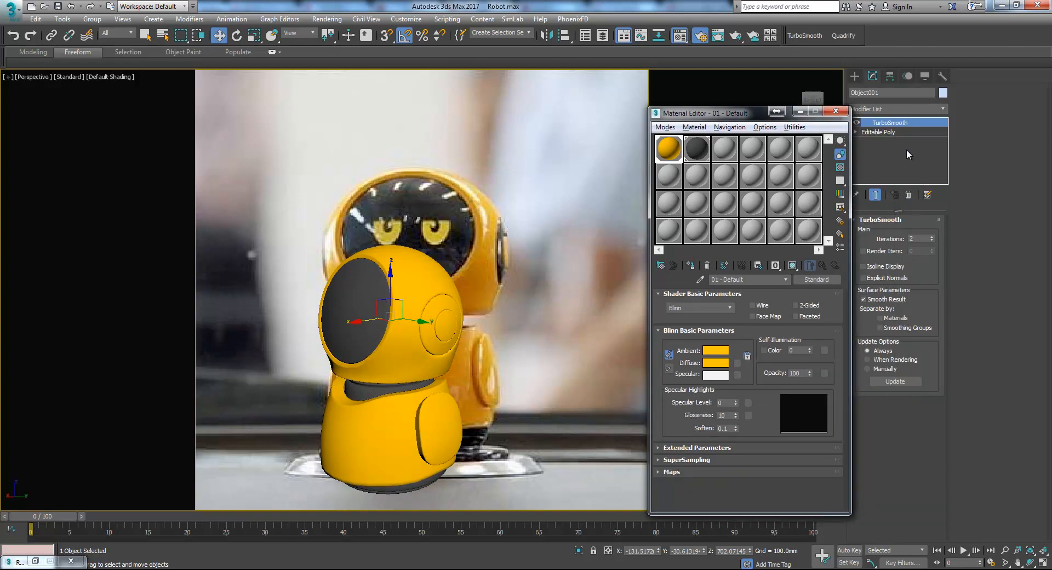
click(907, 132)
click(922, 233)
mouse_move(379, 314)
alt+middle_down()
mouse_move(396, 319)
mouse_move(361, 325)
alt+middle_up()
ctrl+click(340, 323)
click(697, 151)
click(691, 265)
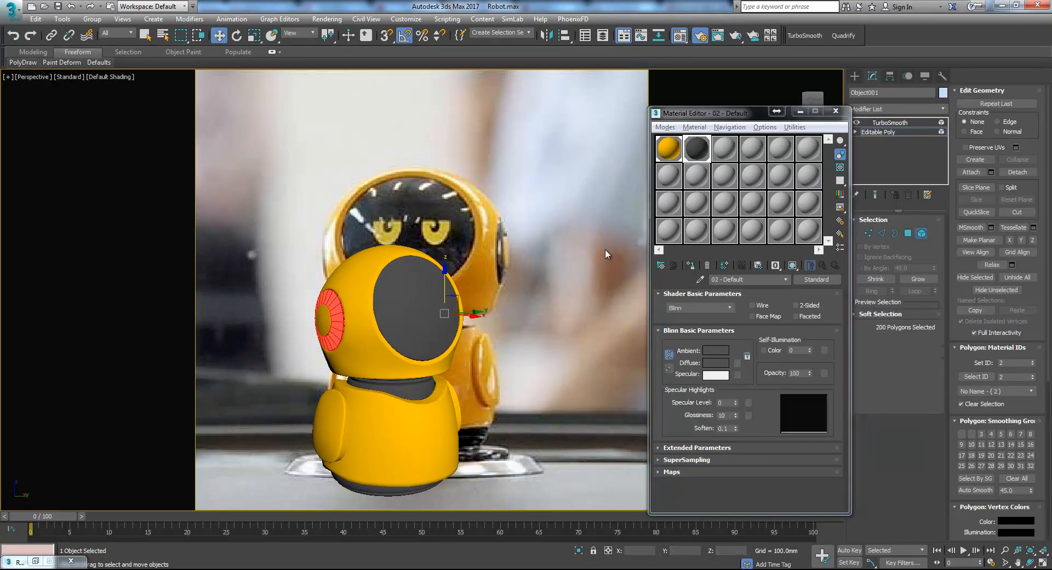
click(606, 249)
mouse_move(568, 326)
alt+middle_down()
mouse_move(497, 326)
mouse_move(587, 318)
alt+middle_up()
alt+middle_drag(559, 362, 585, 352)
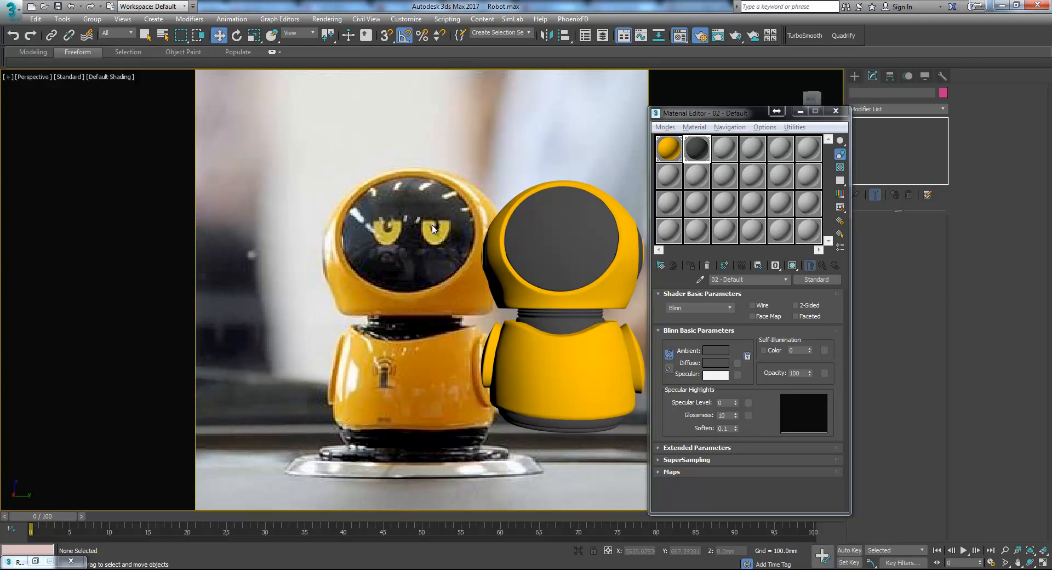
click(800, 111)
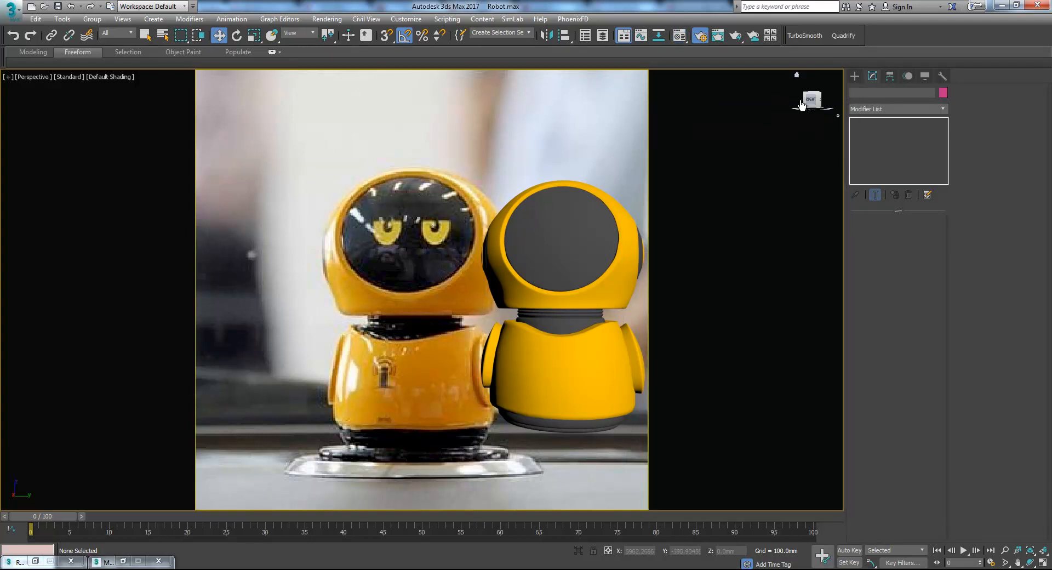
click(855, 77)
middle_drag(465, 289, 503, 302)
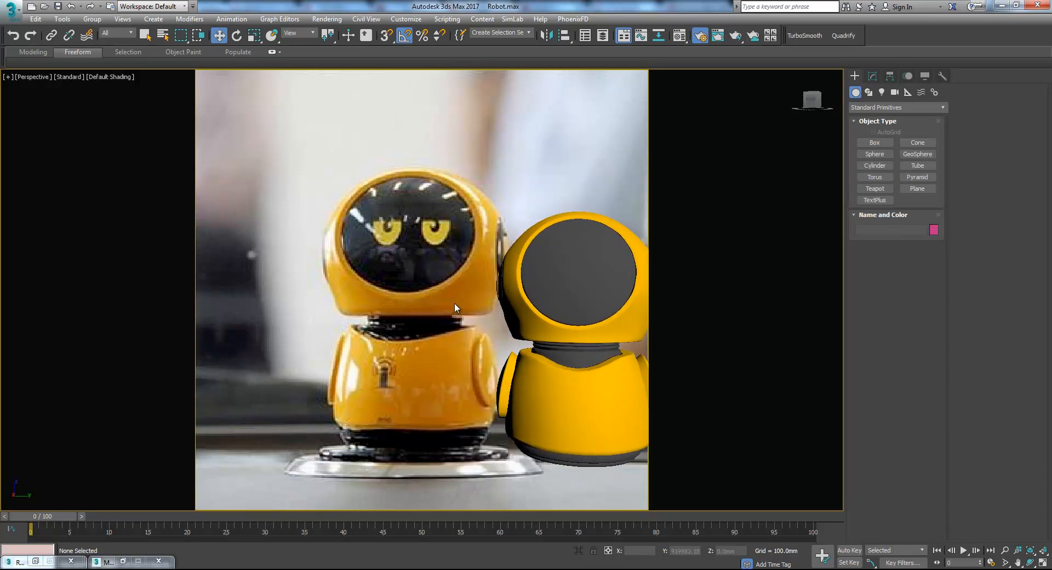
click(876, 167)
middle_drag(570, 308, 588, 271)
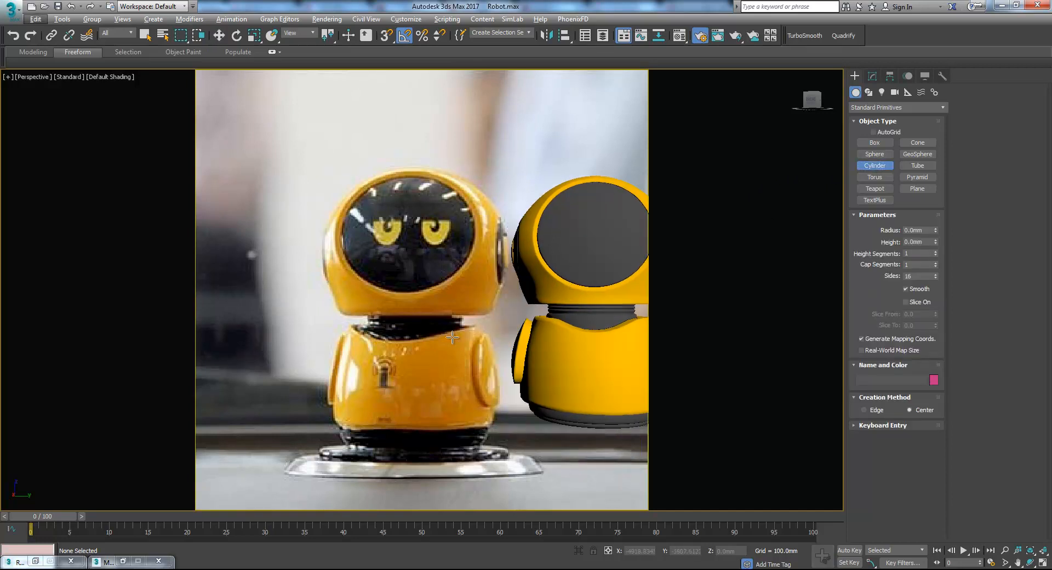
drag(379, 444, 403, 455)
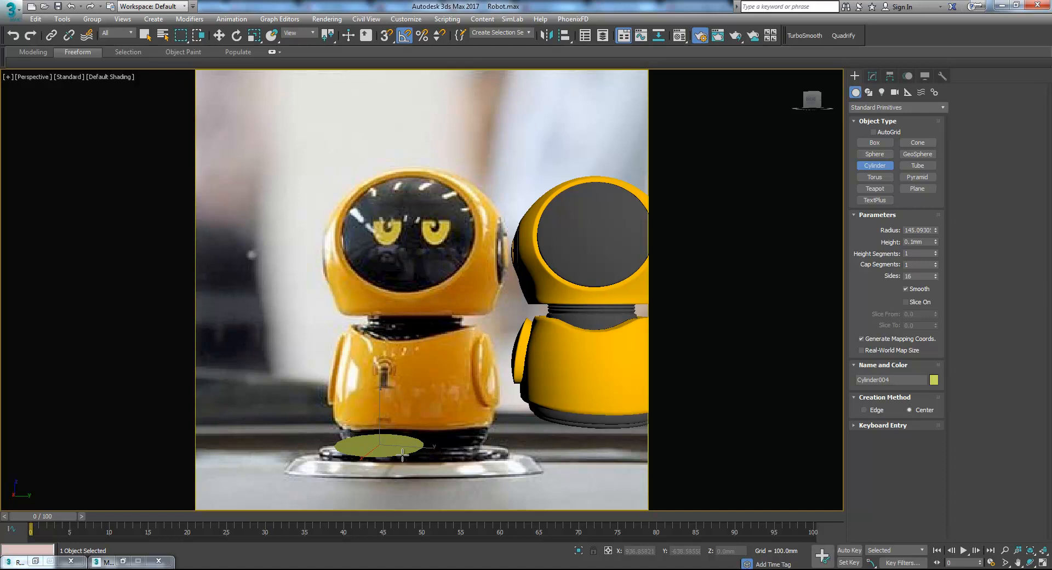
right_click(403, 455)
Create a cylinder in the Top view beside the robot, about 176 mm in radius and 105 mm high
key(alt+w)
middle_drag(339, 251, 214, 185)
drag(181, 172, 198, 201)
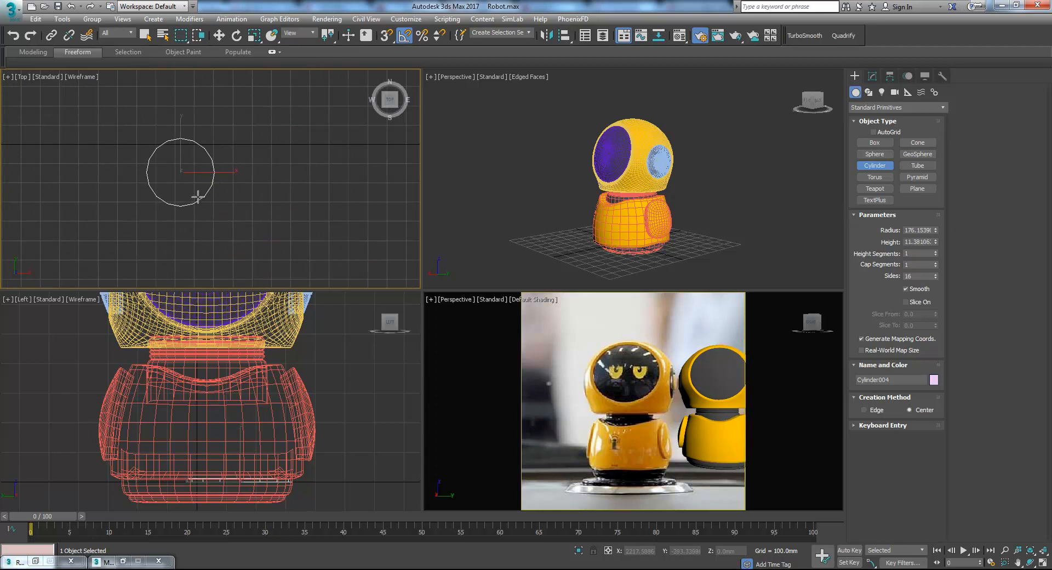
click(206, 187)
Set the cylinder to 199 sides and stretch it along Y into an oval about 143% long
click(872, 76)
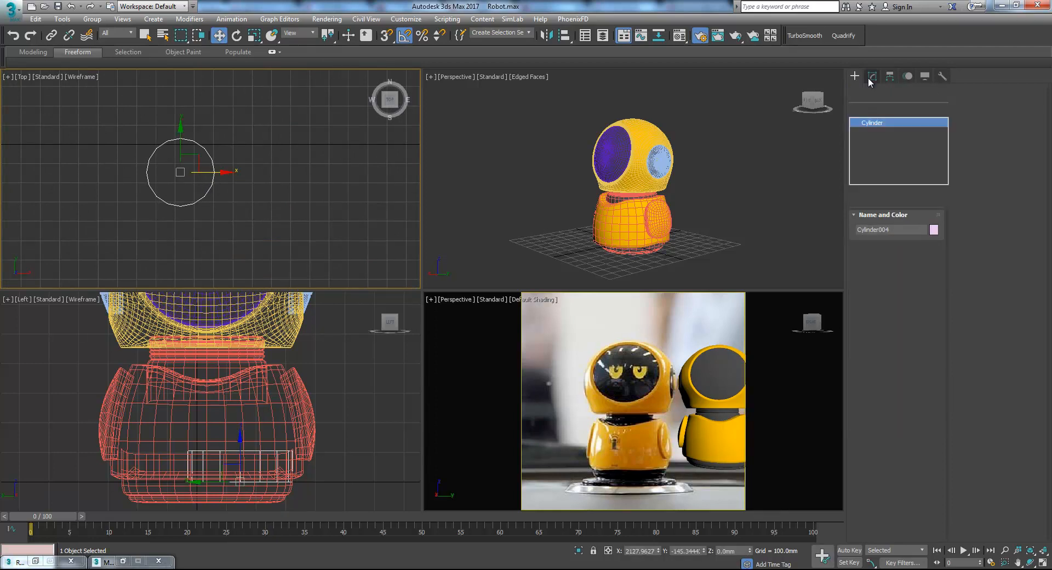
drag(935, 282, 935, 225)
key(r)
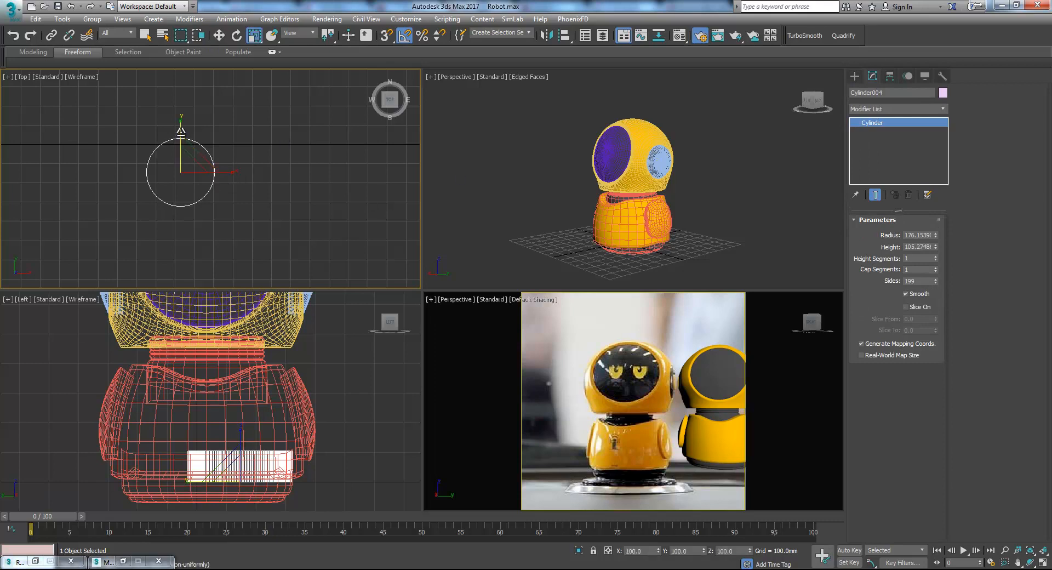
drag(181, 125, 180, 107)
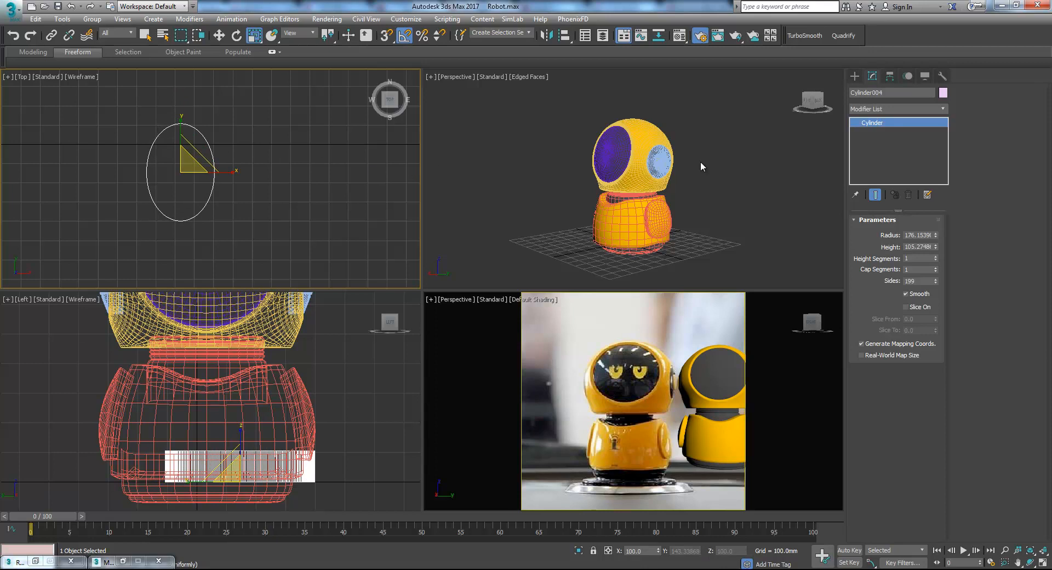
click(854, 76)
click(875, 165)
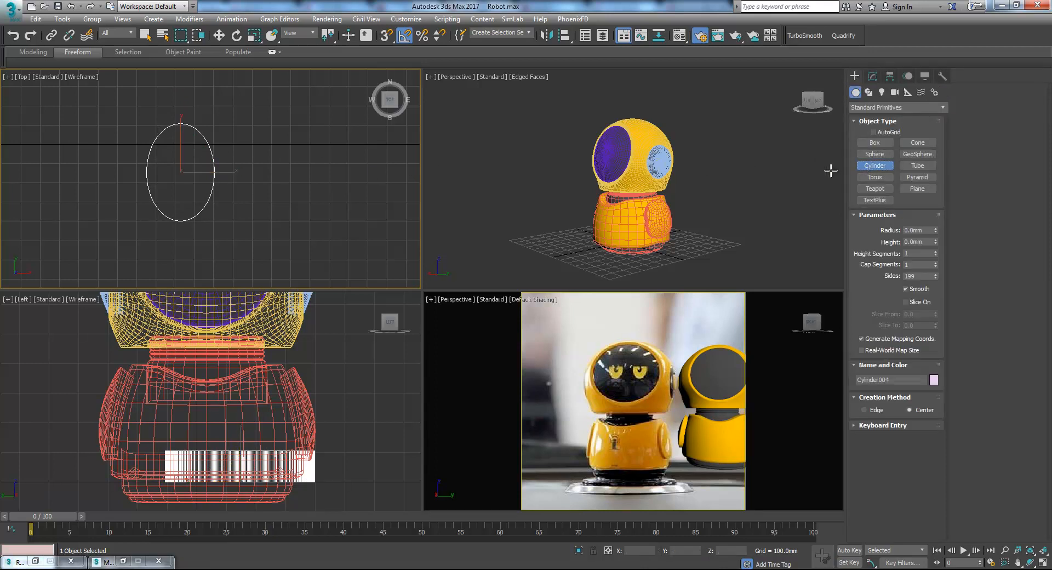
middle_drag(229, 193, 248, 196)
Clone the oval cylinder as a much smaller copy inside it and move the copy slightly up in the Top view
key(r)
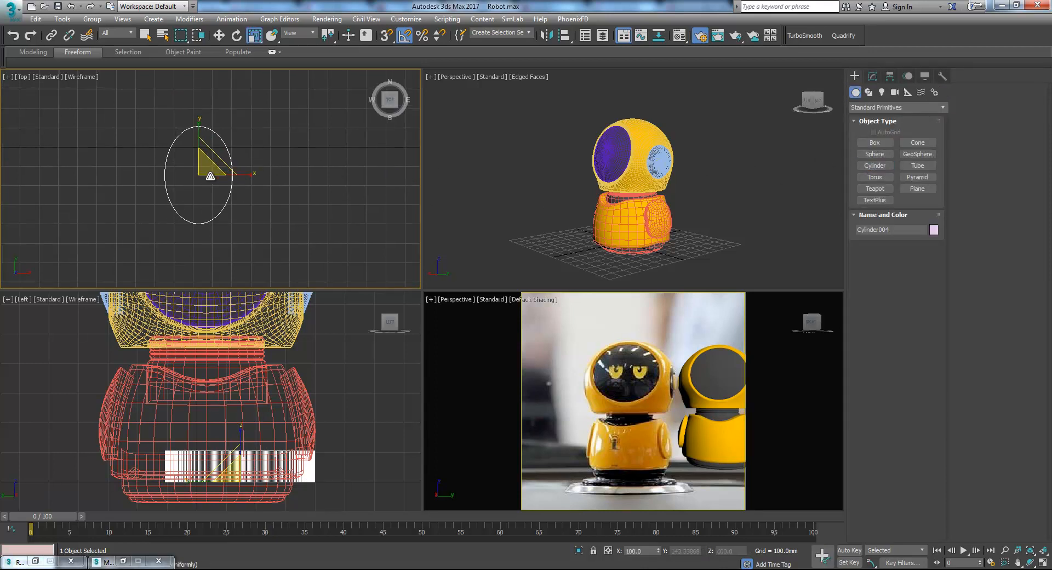
shift+drag(204, 166, 212, 259)
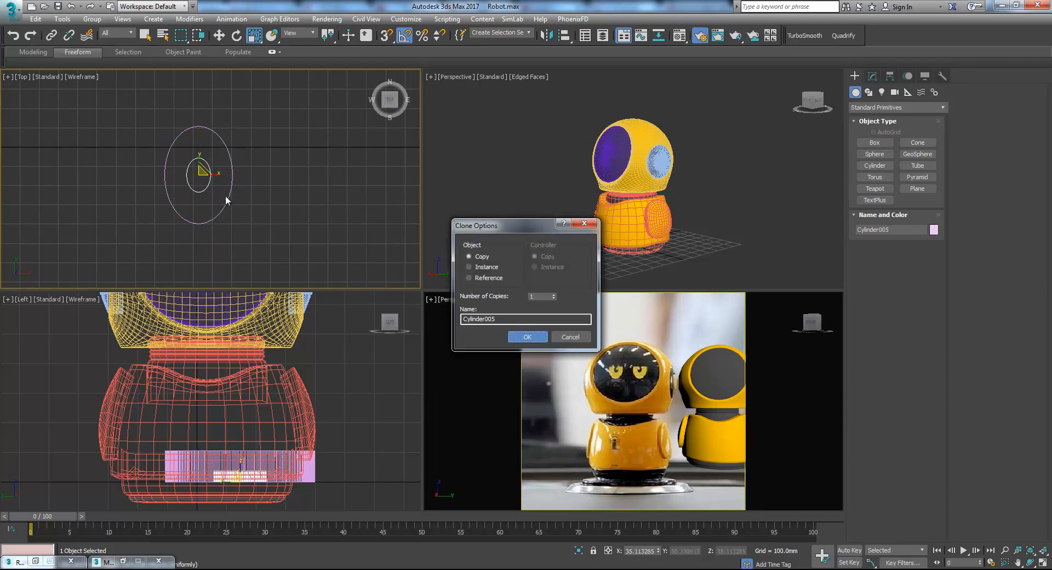
key(Return)
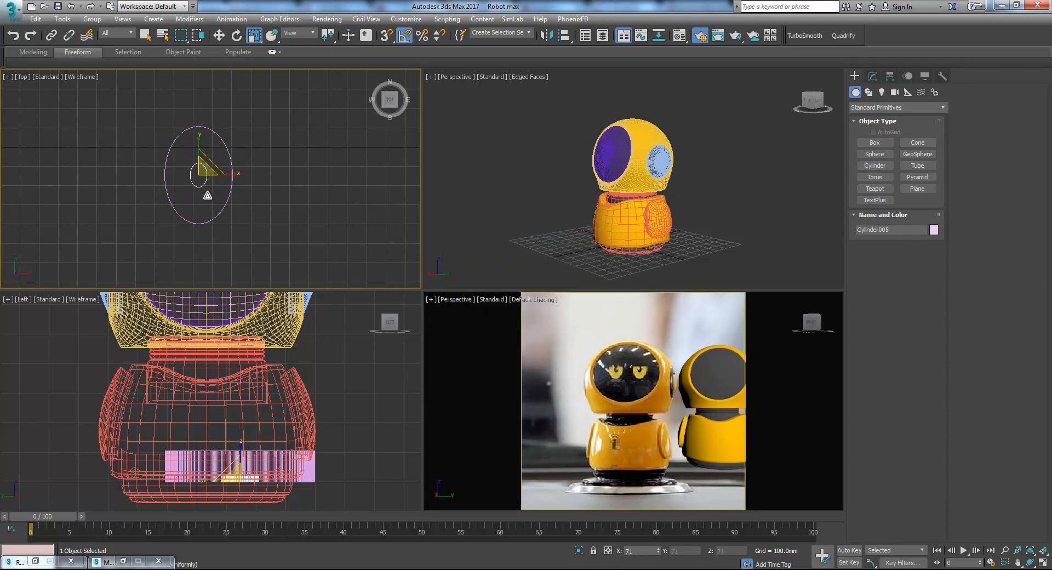
click(279, 223)
middle_drag(279, 223, 236, 128)
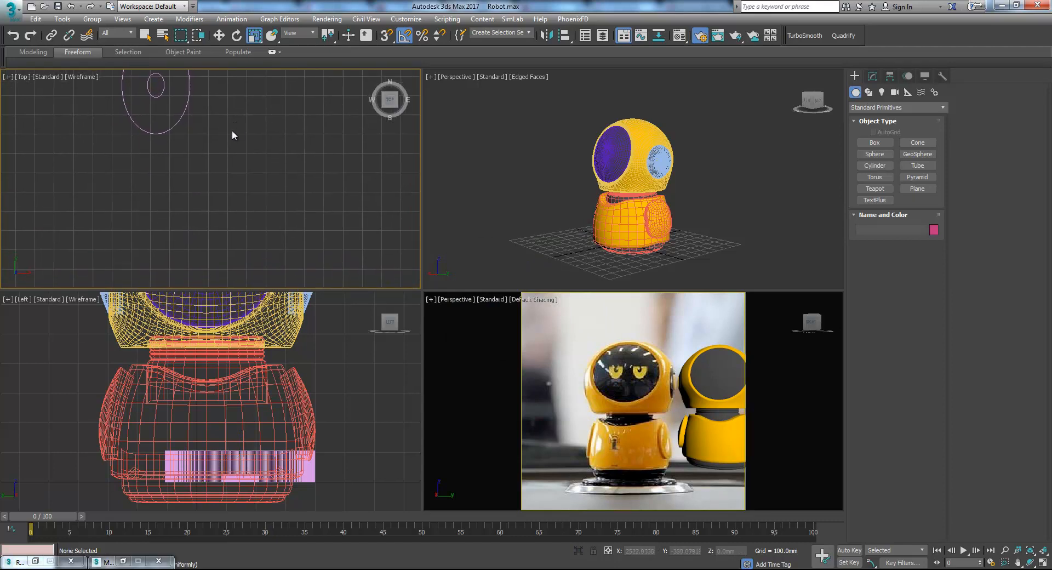
click(158, 94)
key(w)
drag(157, 70, 157, 66)
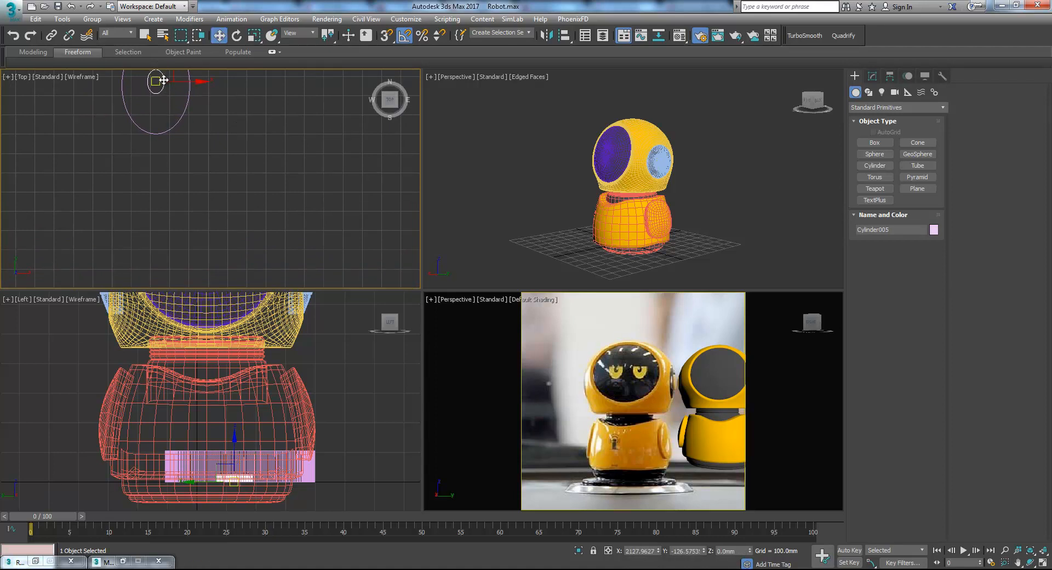
Clone the small oval as a still smaller copy and shift that copy slightly up and right in the Top view
key(r)
shift+drag(168, 78, 182, 136)
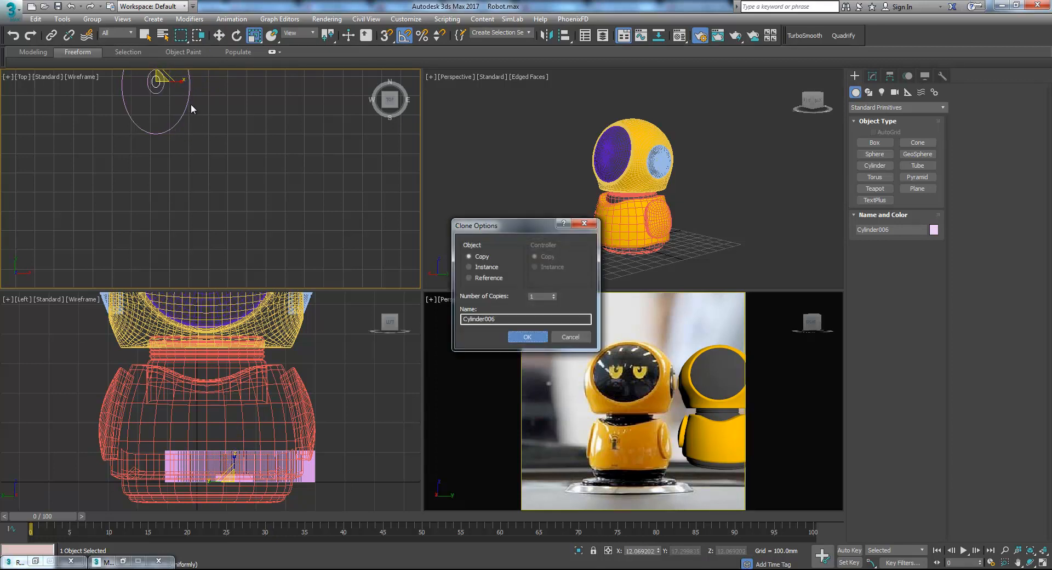
click(527, 337)
key(w)
drag(174, 72, 175, 68)
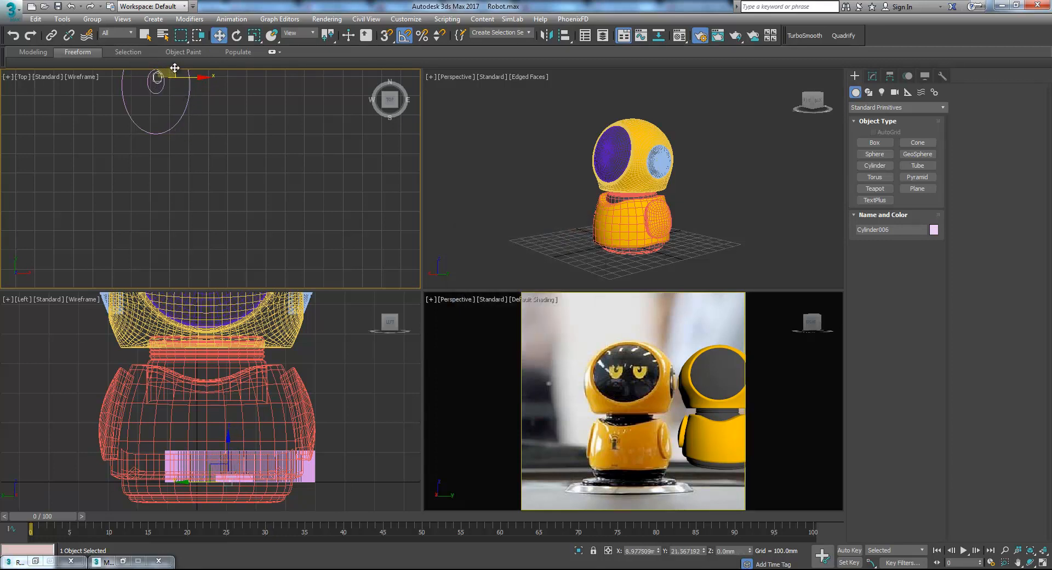
Offset the three oval cylinders along Z into a stepped stack with the smallest on top, and turn off edged faces in the perspective view
middle_drag(557, 205, 645, 196)
middle_drag(514, 227, 559, 207)
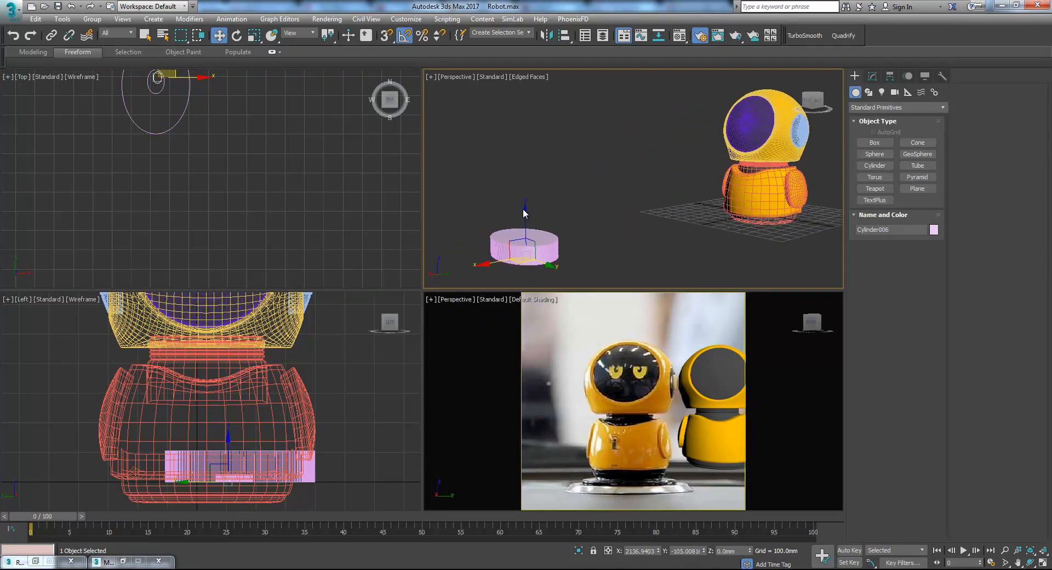
scroll(540, 235, up, 3)
click(541, 236)
mouse_move(541, 237)
mouse_down()
mouse_move(545, 213)
mouse_move(549, 222)
mouse_up()
click(538, 225)
click(536, 235)
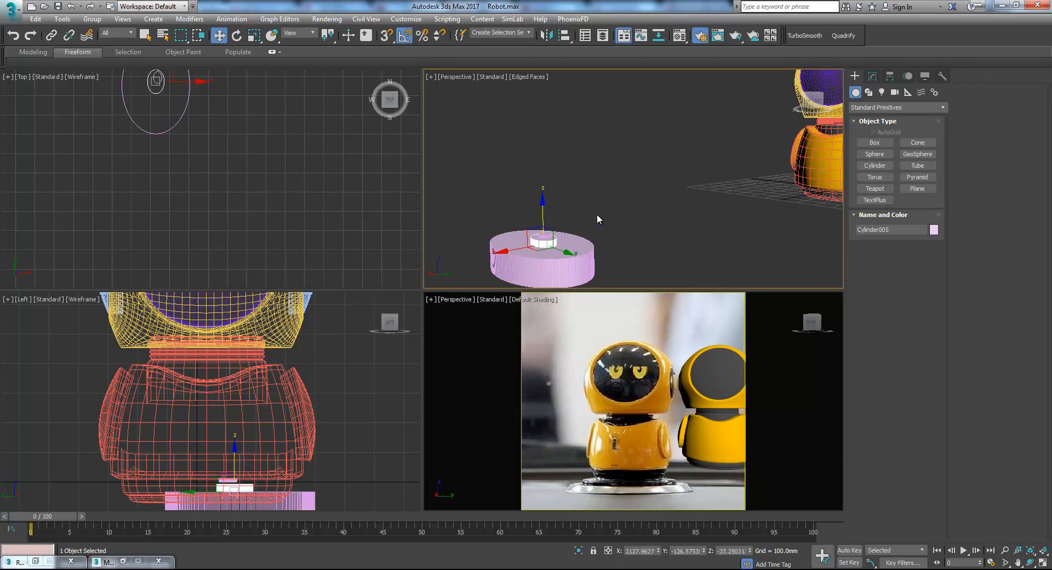
click(618, 222)
key(F4)
middle_drag(575, 238, 581, 225)
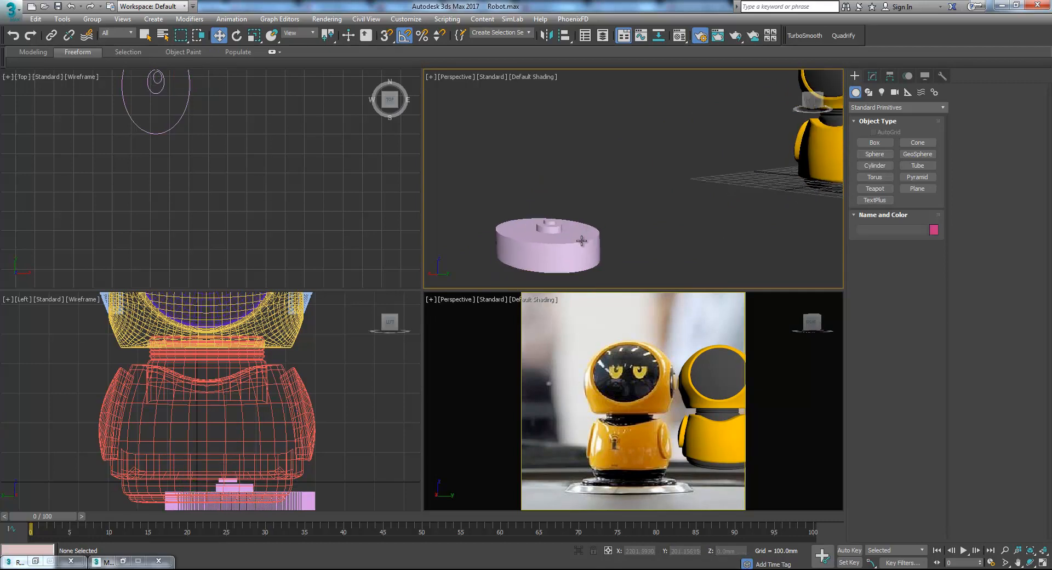
Select the largest oval cylinder and give an unused sample material a fully saturated bright yellow diffuse colour
click(589, 241)
click(680, 35)
click(807, 155)
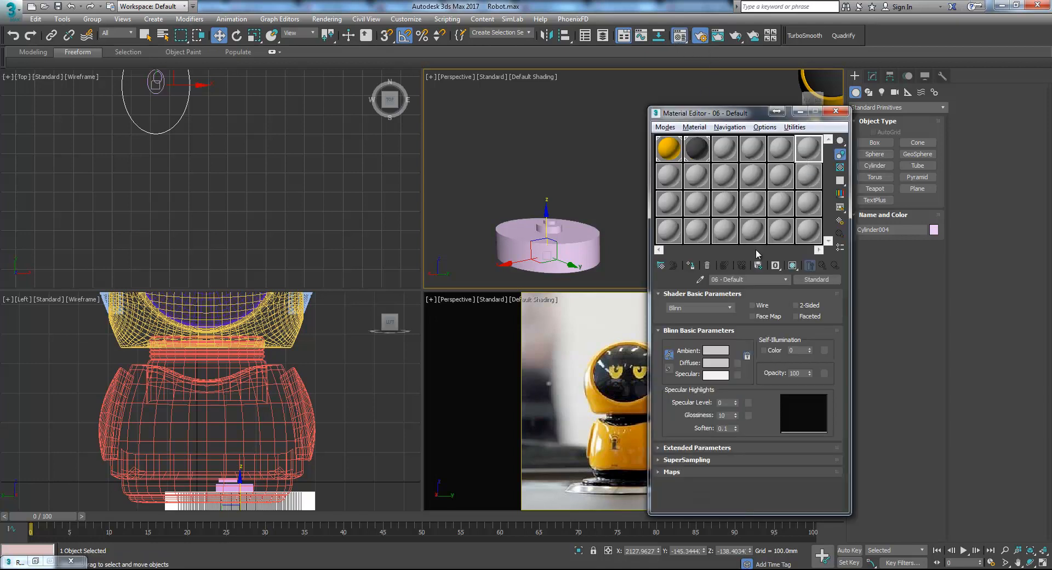
click(716, 363)
drag(241, 85, 244, 75)
drag(323, 121, 323, 75)
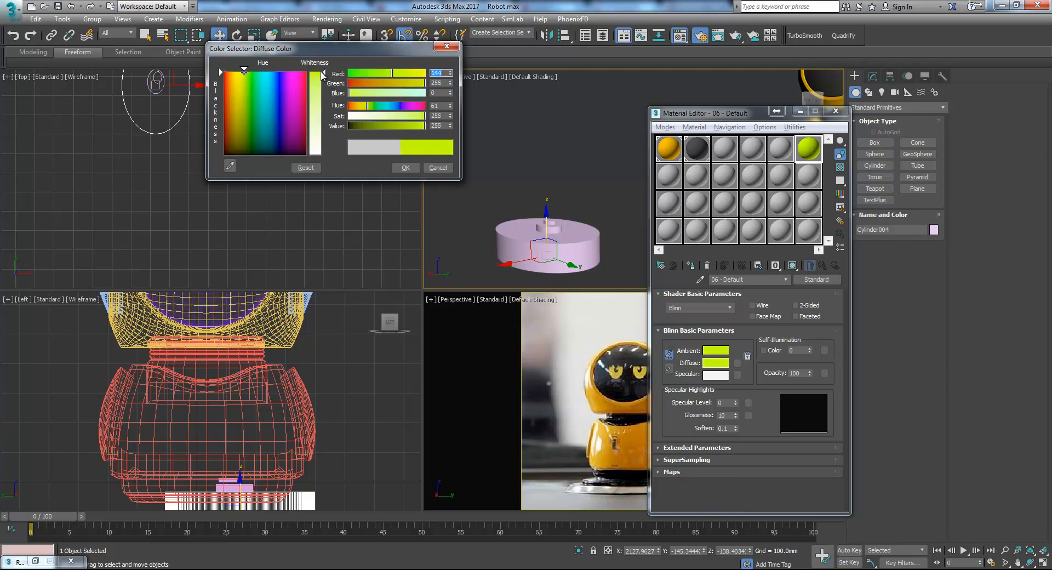
click(242, 75)
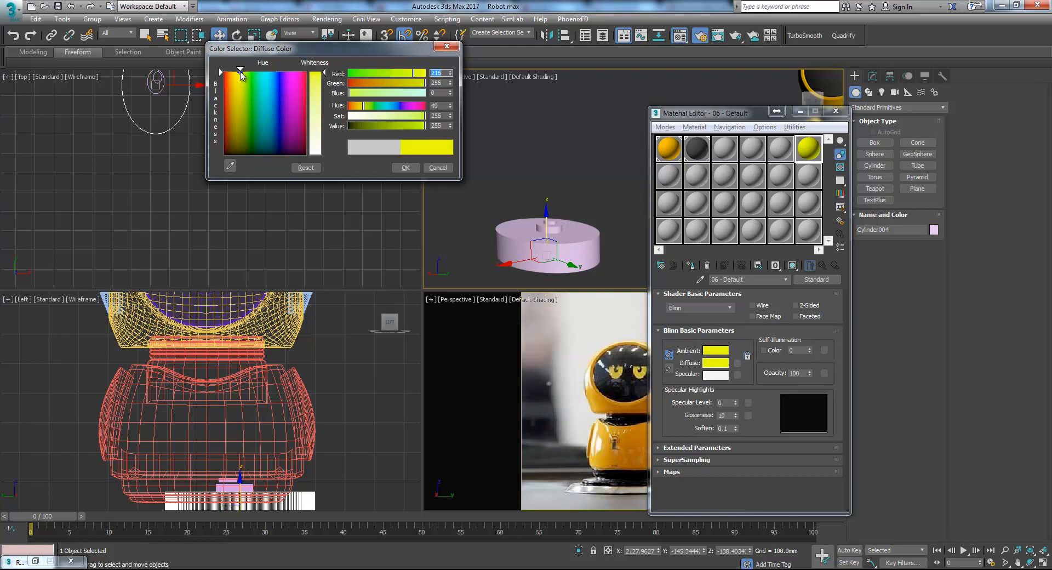
click(405, 168)
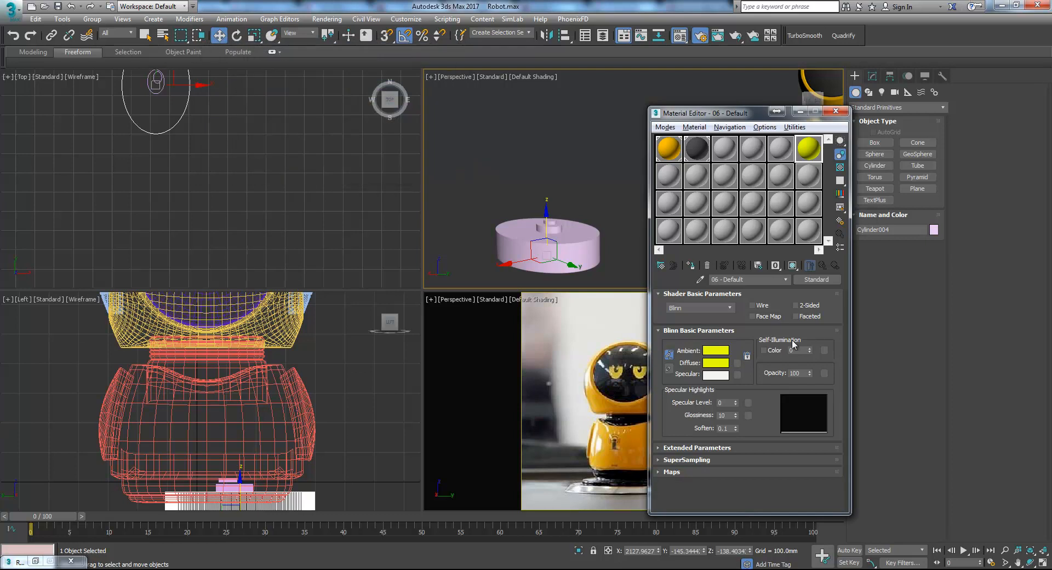
Set the yellow material's self-illumination to 100 and assign it to the largest oval cylinder
drag(811, 352, 810, 337)
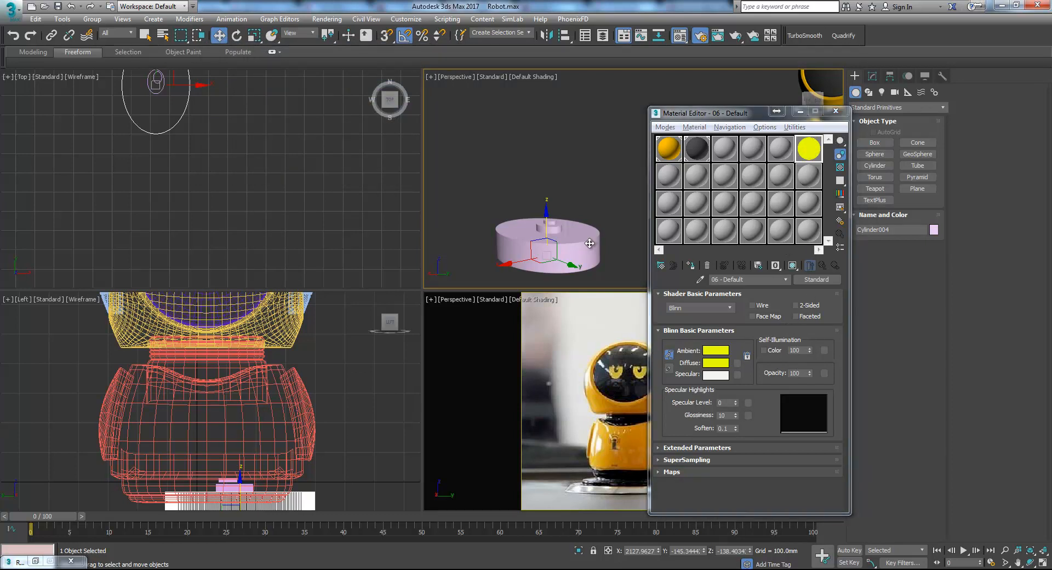
click(690, 268)
click(599, 223)
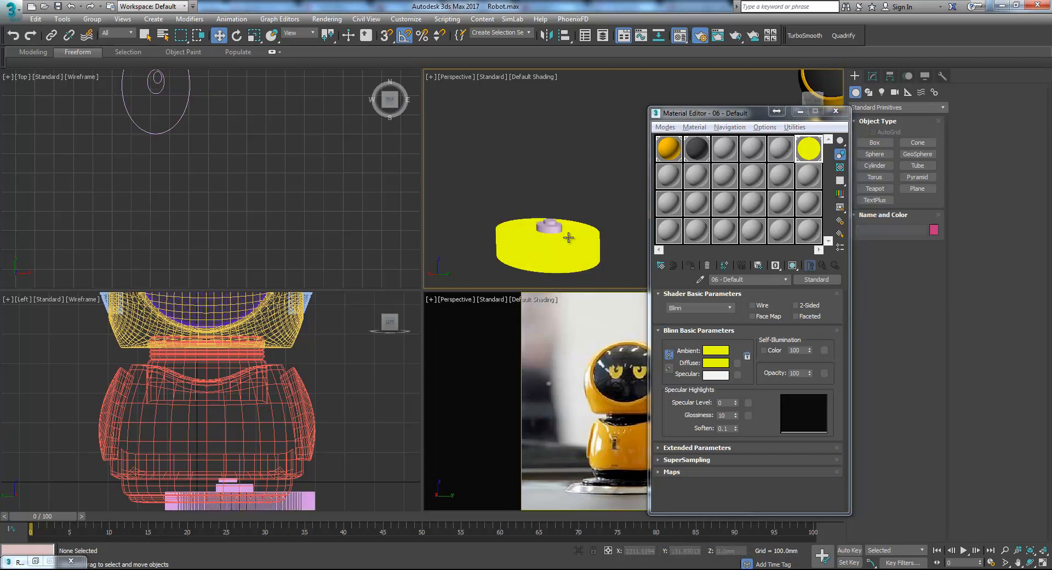
Make another sample material pure black and assign it to the middle oval cylinder
click(783, 156)
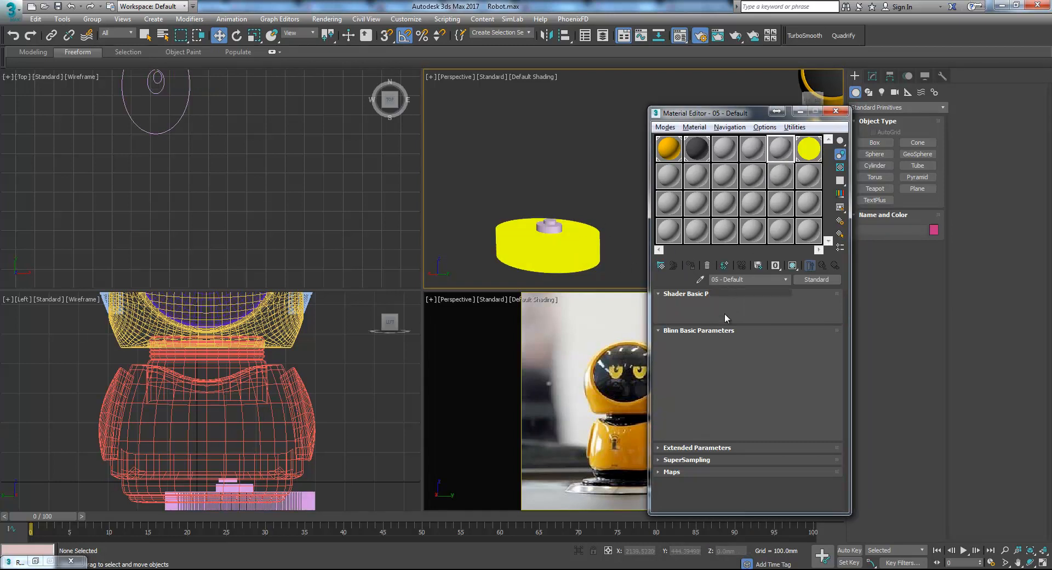
click(718, 363)
drag(320, 83, 318, 68)
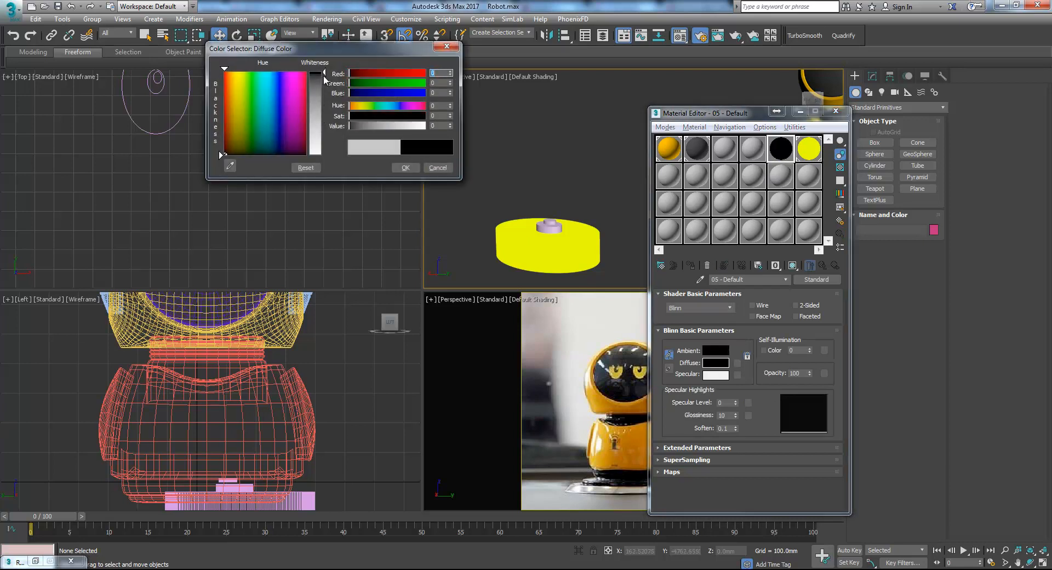
click(405, 168)
click(548, 226)
click(690, 265)
click(568, 213)
Make a white material with self-illumination 100 and assign it to the smallest oval cylinder on top
click(550, 222)
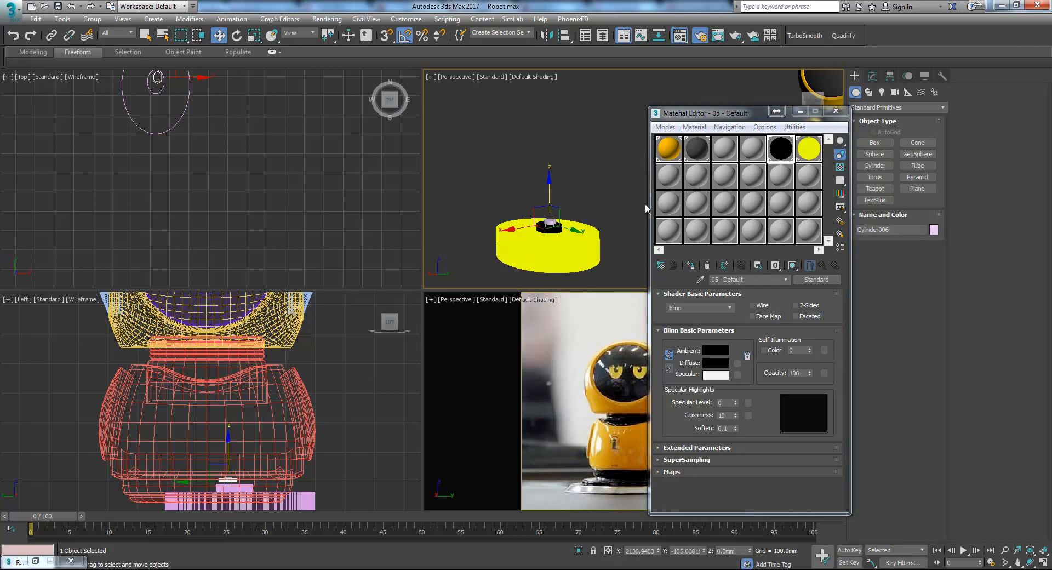
click(752, 155)
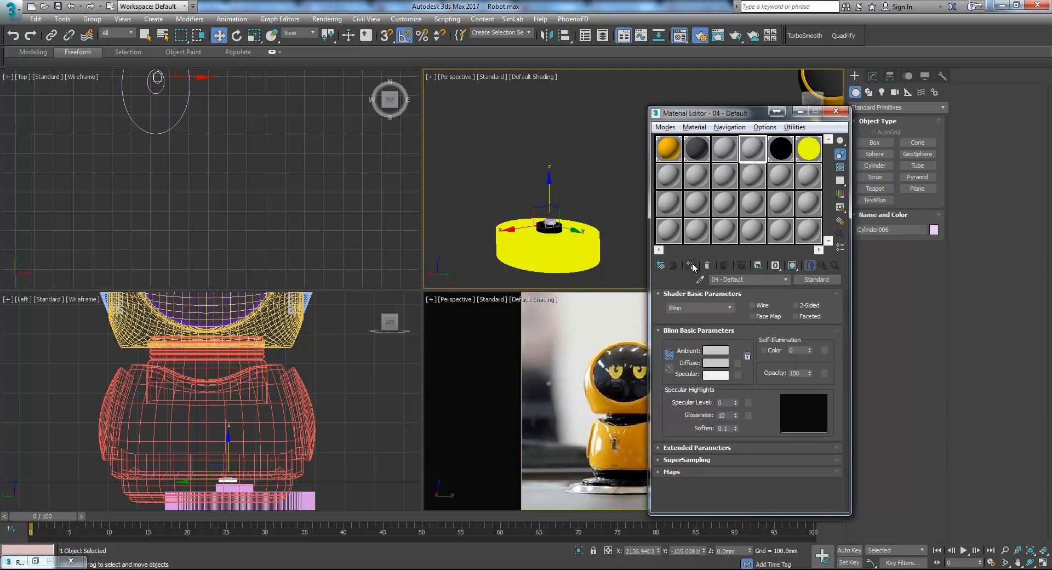
click(716, 363)
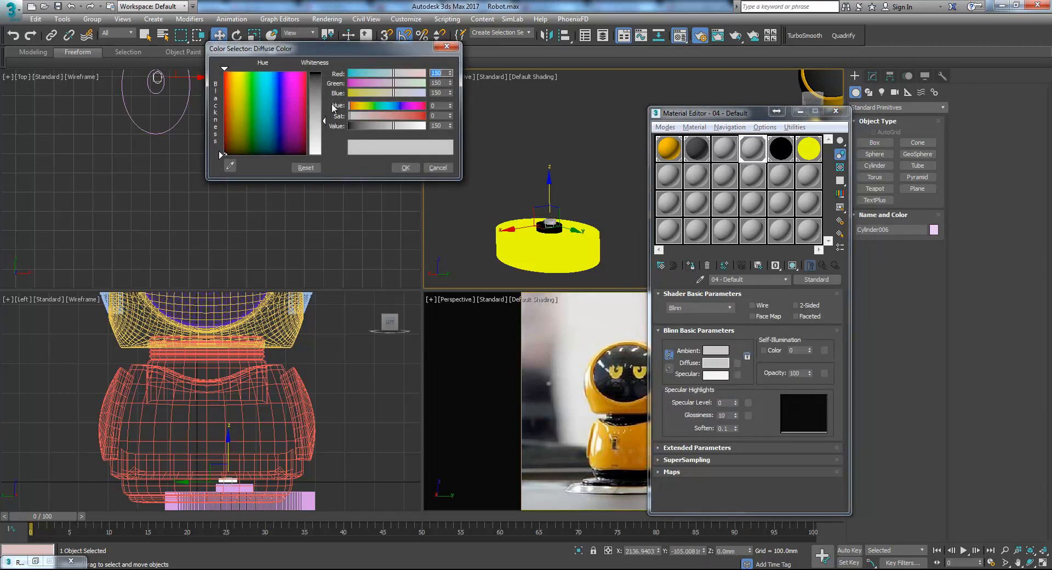
drag(327, 119, 323, 159)
click(405, 167)
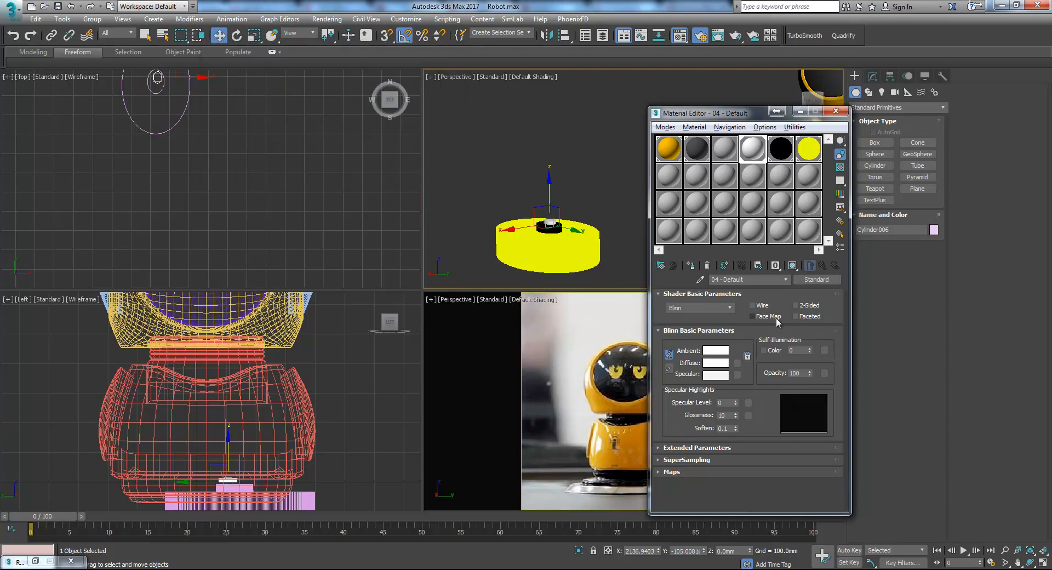
drag(809, 352, 803, 252)
Set the black material's self-illumination to 100 and switch the Top view to shaded display
click(788, 149)
drag(811, 352, 803, 262)
click(279, 178)
key(F3)
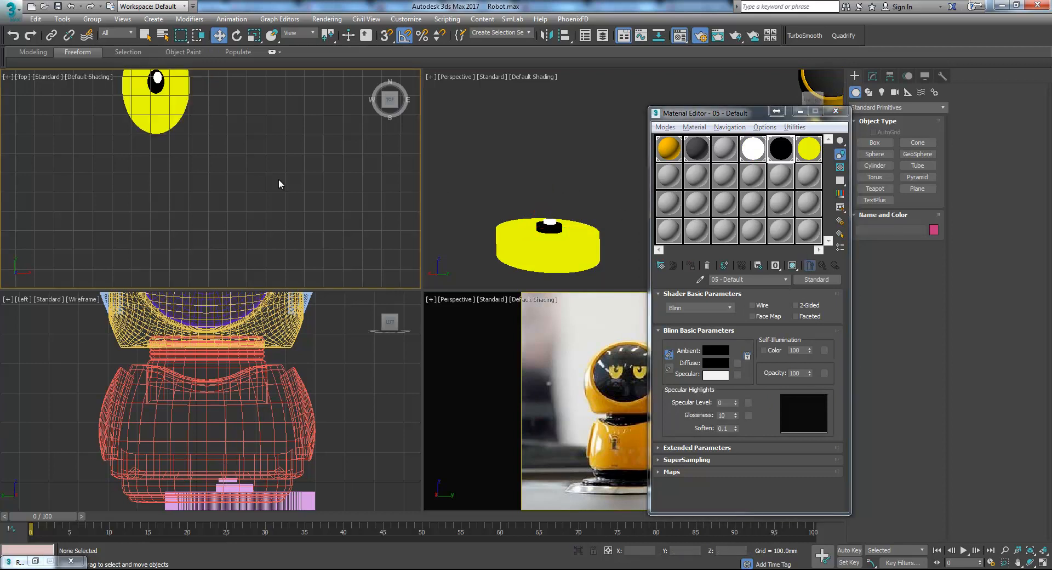
middle_drag(226, 165, 273, 219)
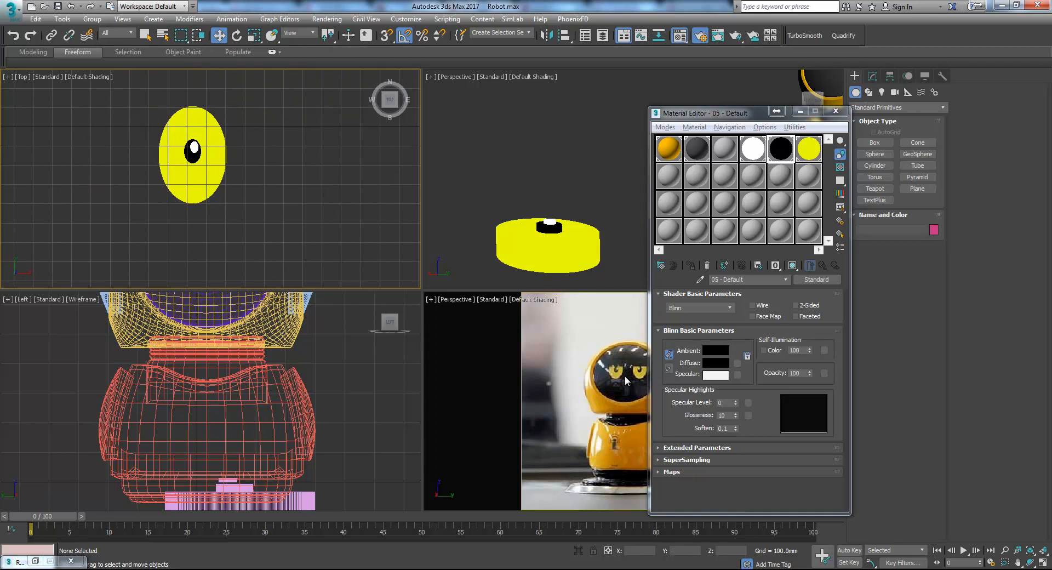
Darken the yellow material's diffuse colour to a value of about 186 and test-render the Top view
click(809, 149)
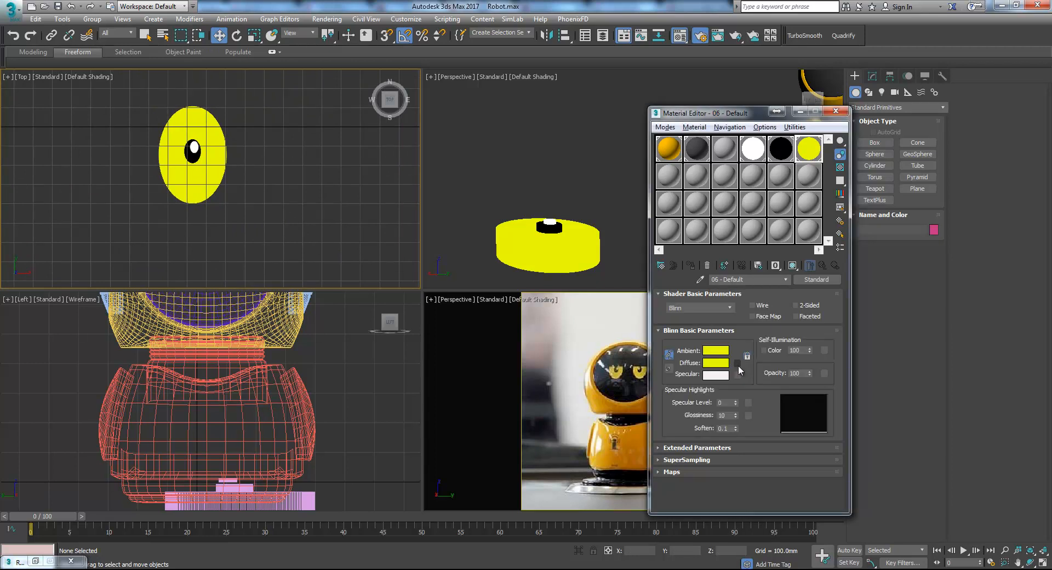
click(727, 363)
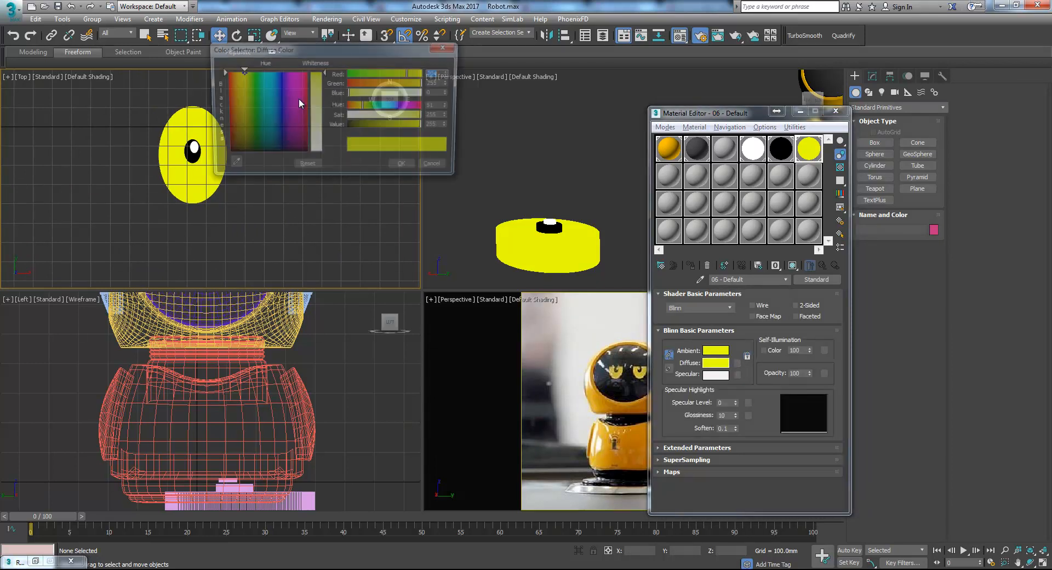
click(240, 93)
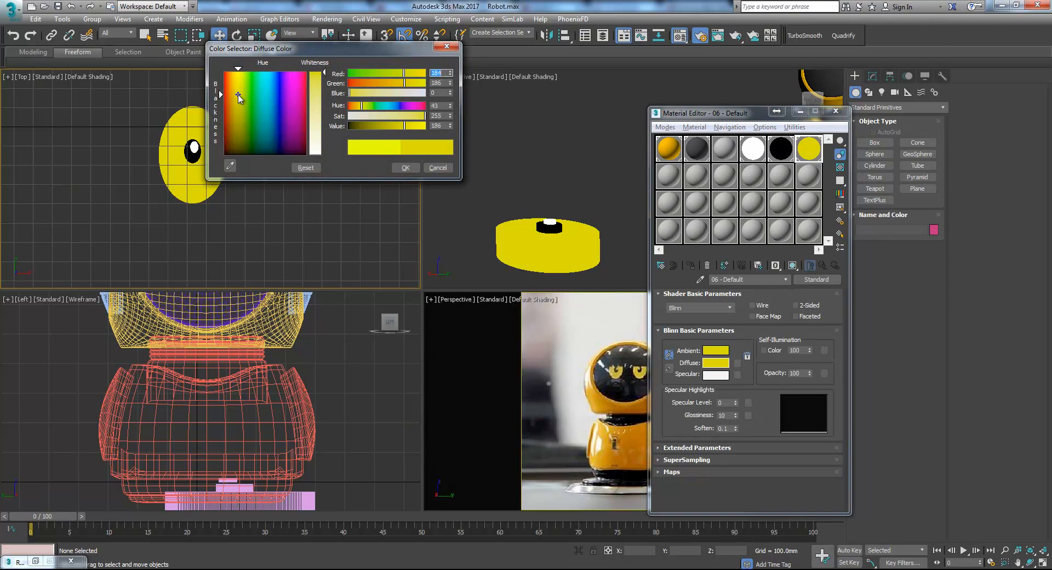
click(406, 167)
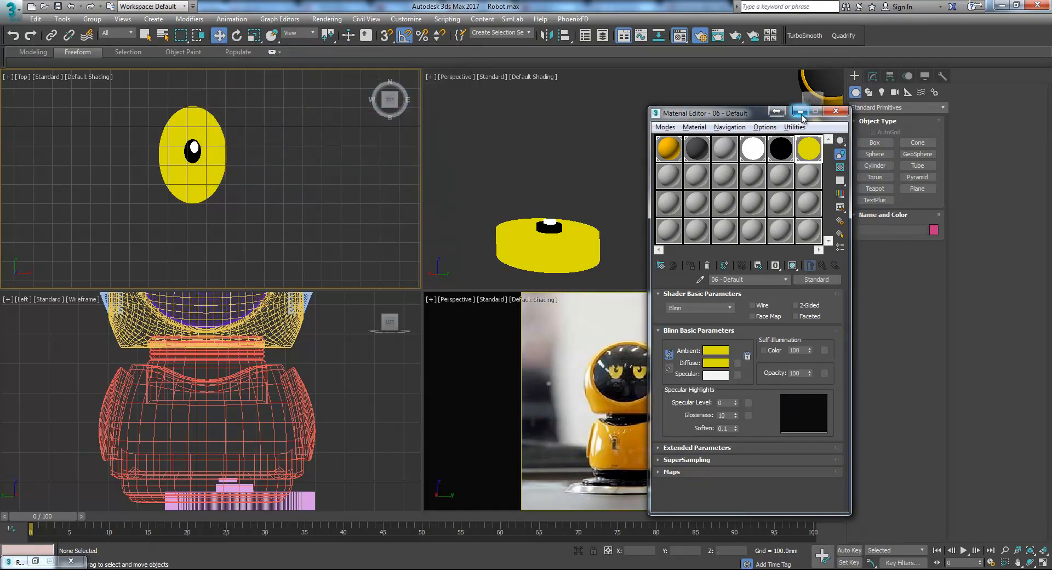
click(731, 40)
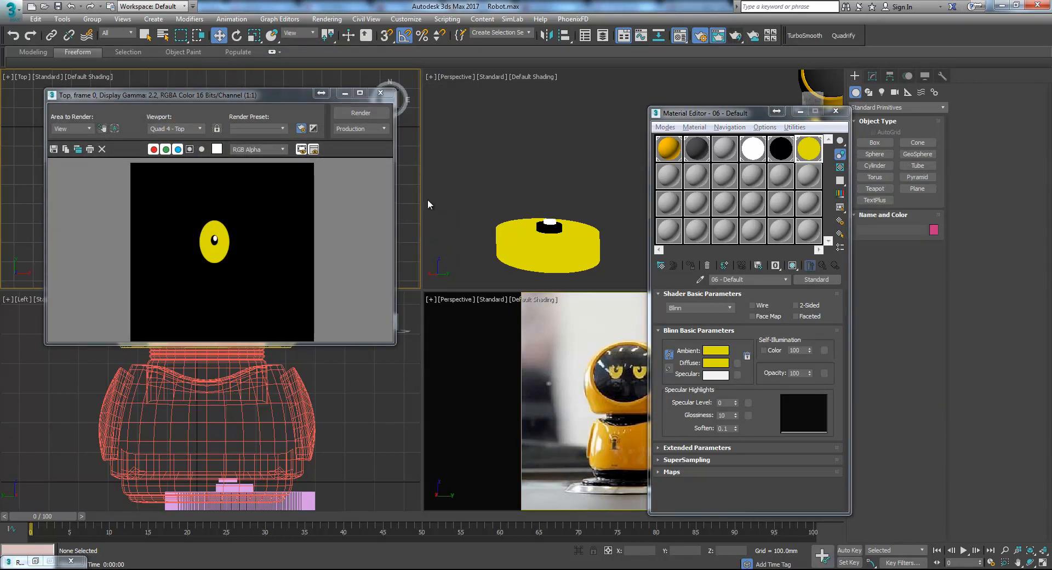
click(380, 93)
Clone the three-cylinder eye to its right in the Top view and mirror the copy across X without cloning
mouse_move(271, 118)
mouse_down()
mouse_move(203, 174)
mouse_move(191, 159)
mouse_move(357, 158)
mouse_move(353, 169)
mouse_up()
key(Return)
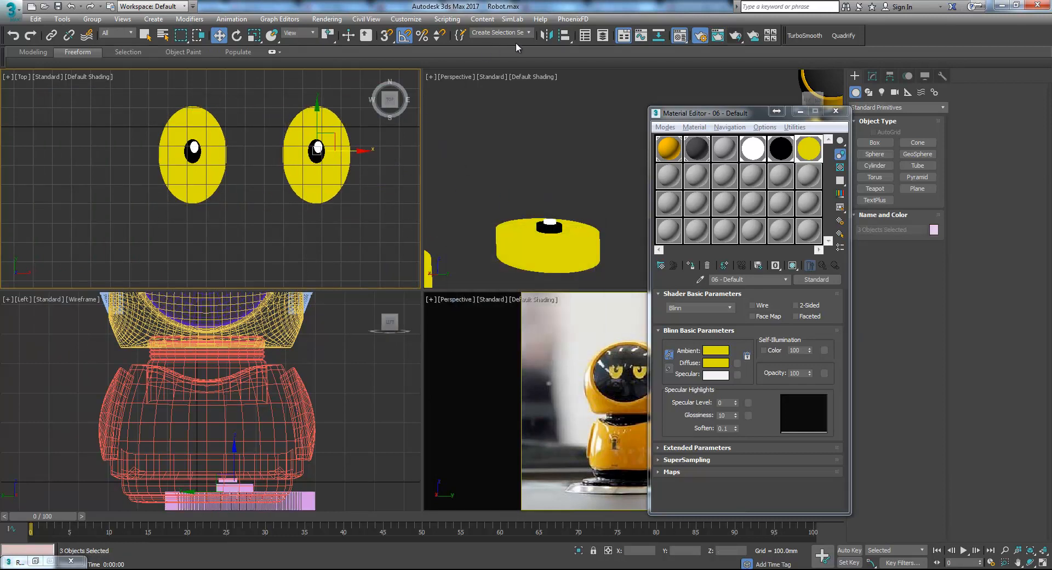
click(546, 35)
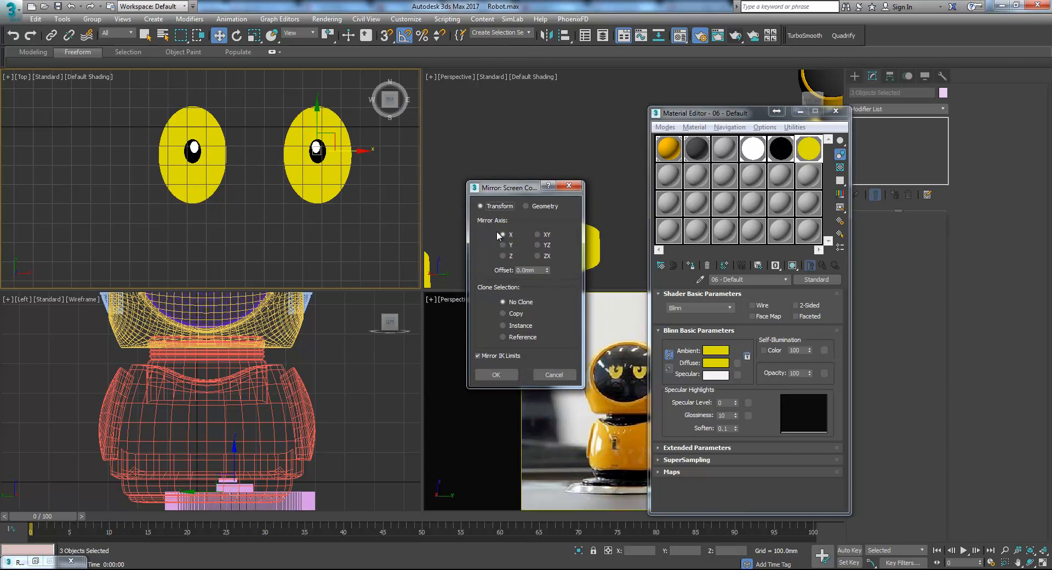
click(496, 374)
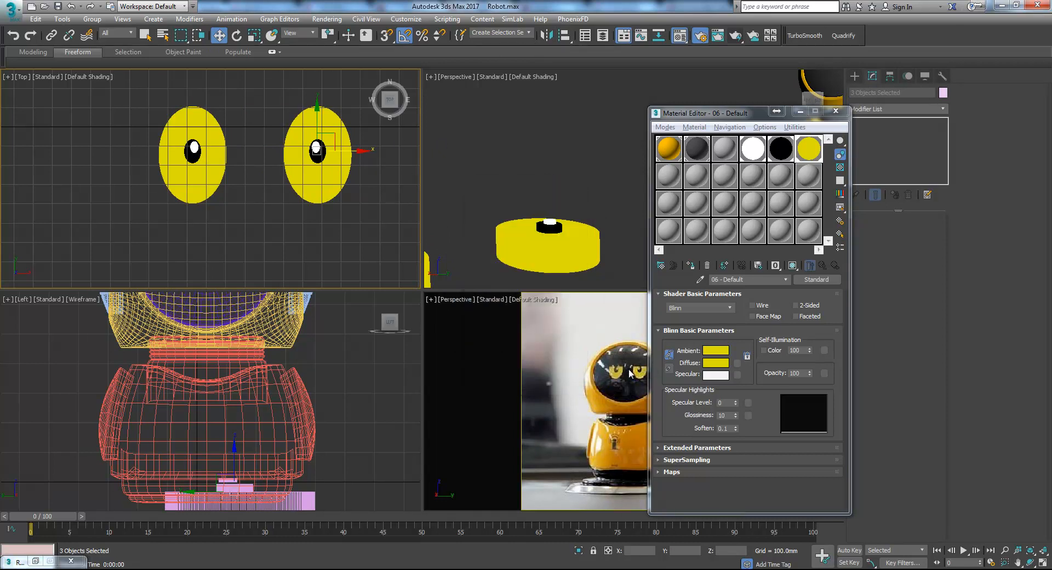
Move the mirrored eye along X closer to the first eye, leaving a narrow gap between them
drag(350, 149, 322, 149)
middle_drag(328, 185, 302, 204)
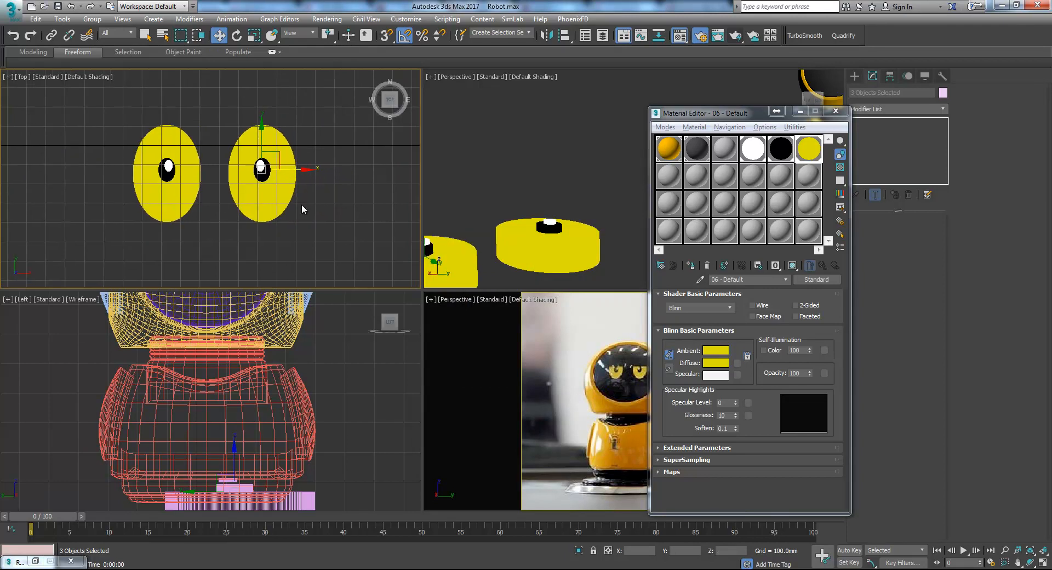
click(330, 216)
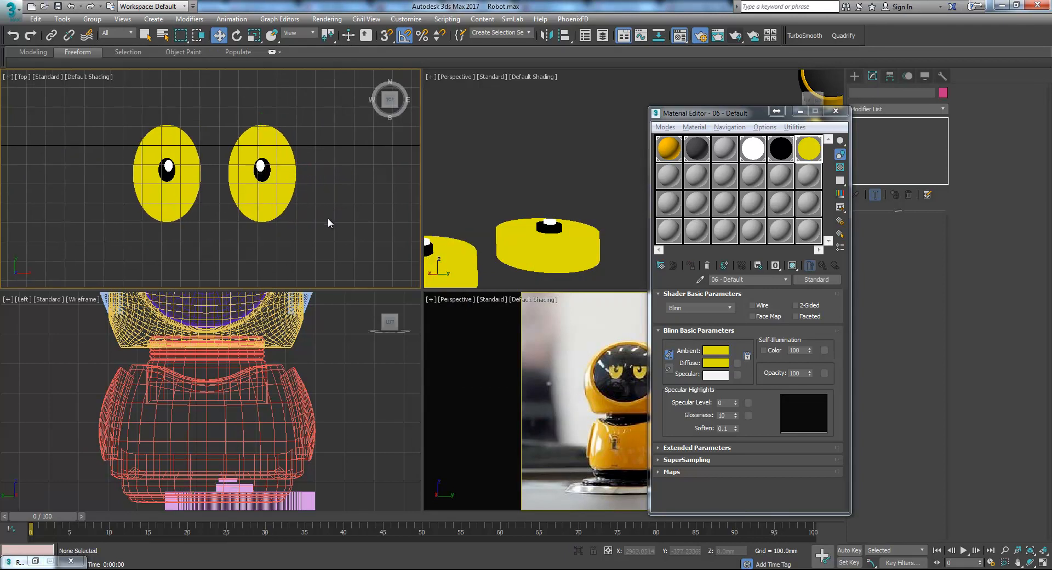
Create a wide box in the Top view that covers the upper part of both eyes
click(855, 76)
click(875, 143)
drag(69, 96, 342, 155)
click(343, 128)
key(w)
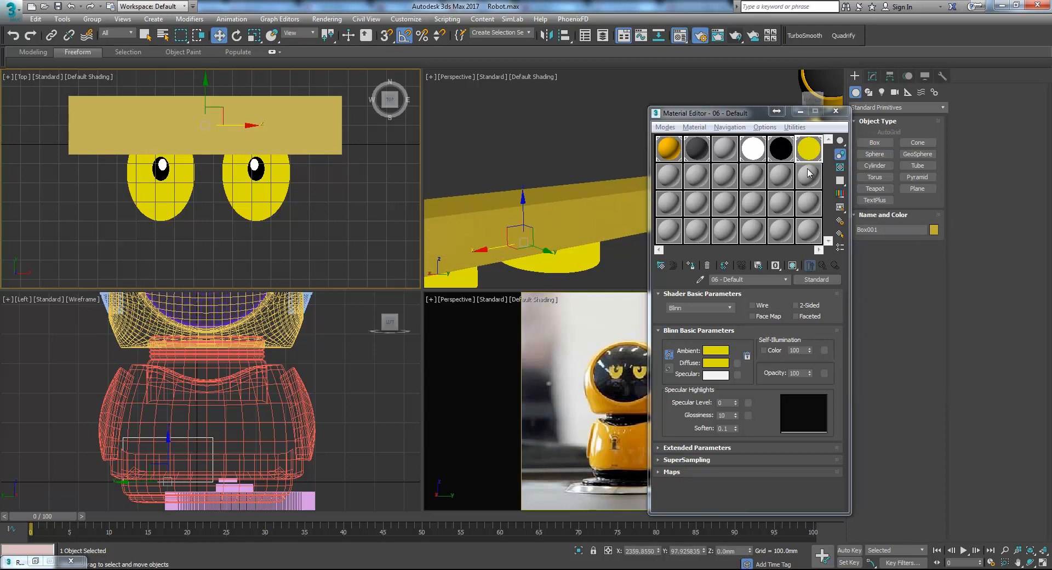
Assign the black material to the box covering the tops of the eyes
click(782, 148)
click(691, 265)
click(391, 218)
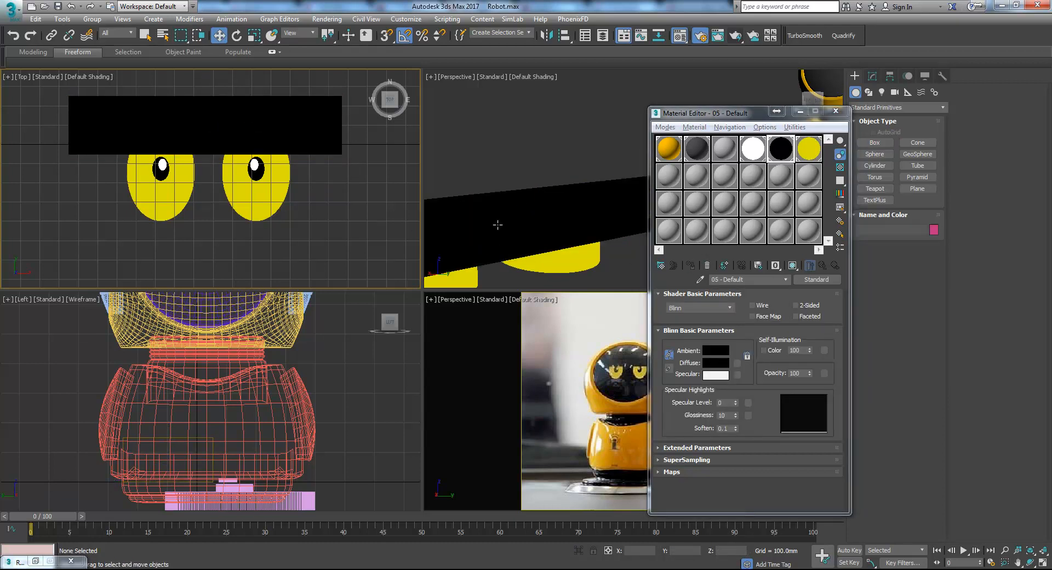
Lower the black box slightly along Y over the eyes, test-rendering the Top view before and after the move
click(736, 36)
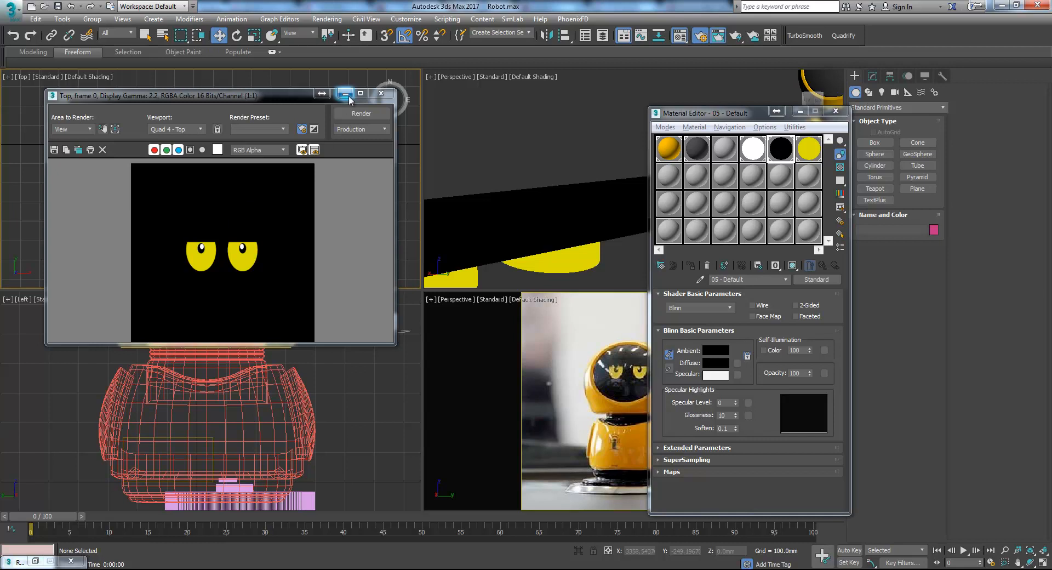
click(380, 93)
click(202, 122)
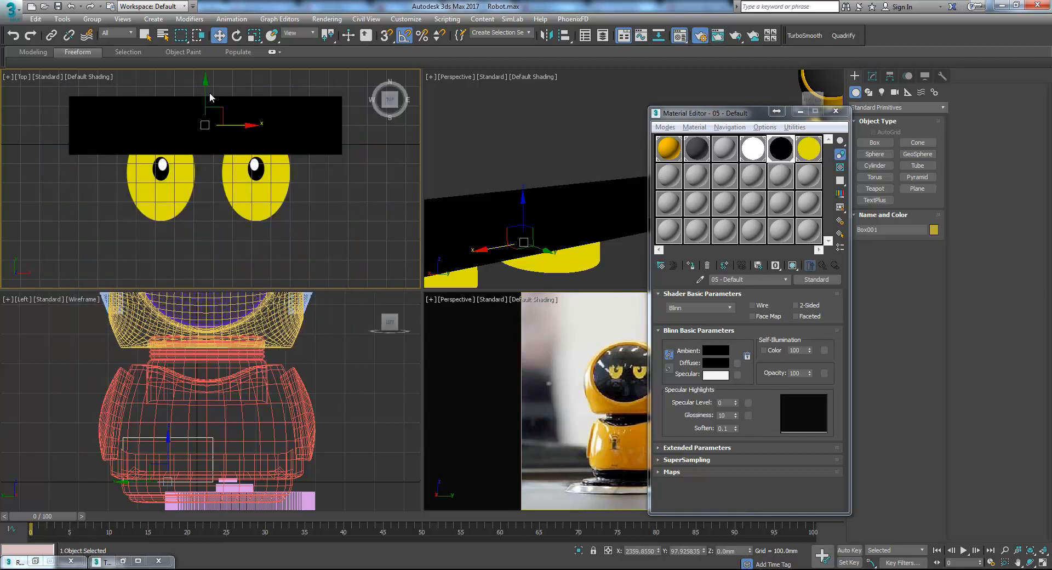
drag(206, 94, 206, 96)
click(718, 35)
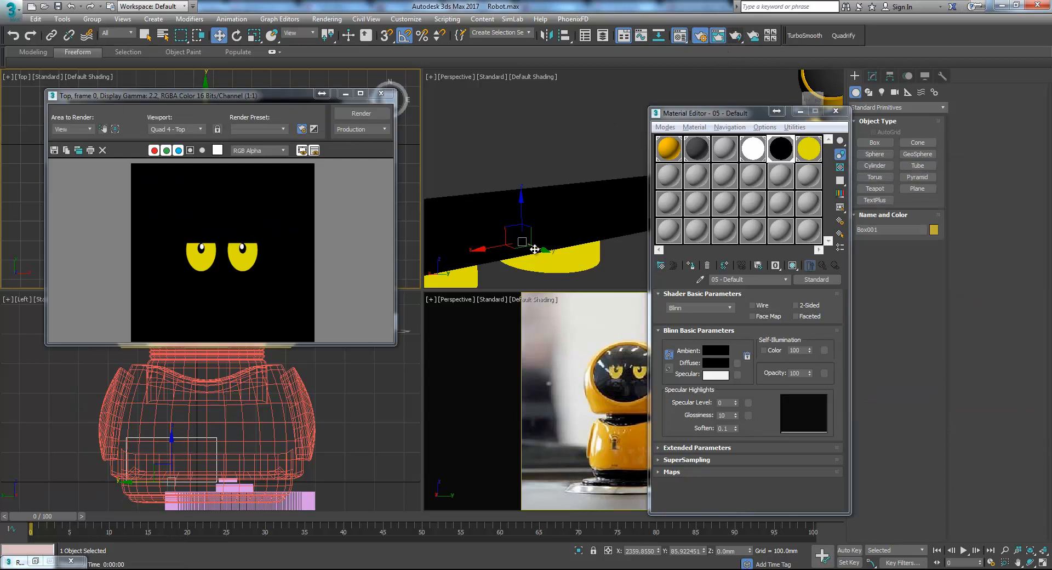
Lock the image aspect, set the render output size to 1153 × 1122, and render the Top view
click(700, 40)
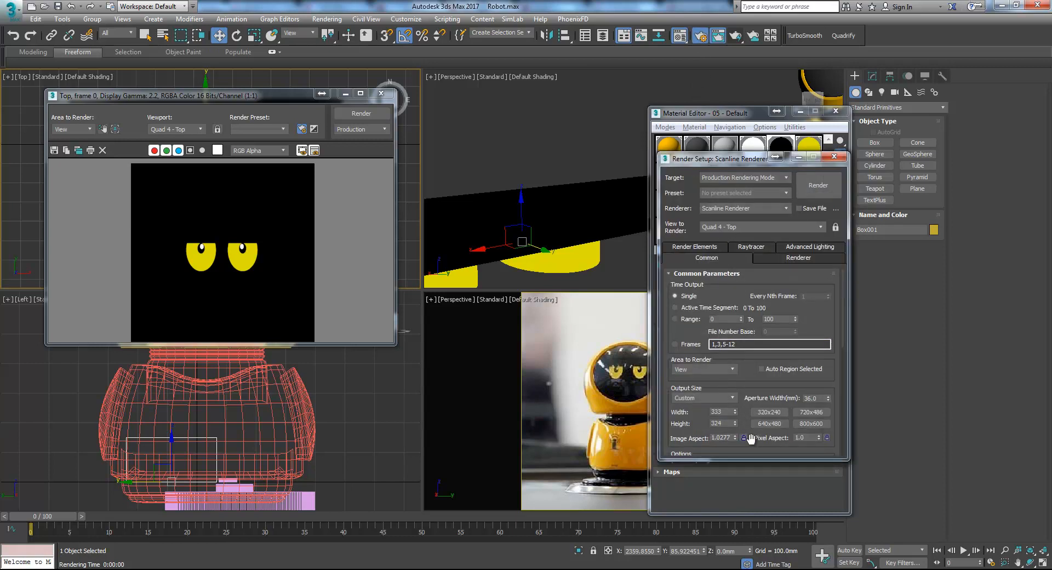
drag(755, 116, 752, 544)
click(801, 182)
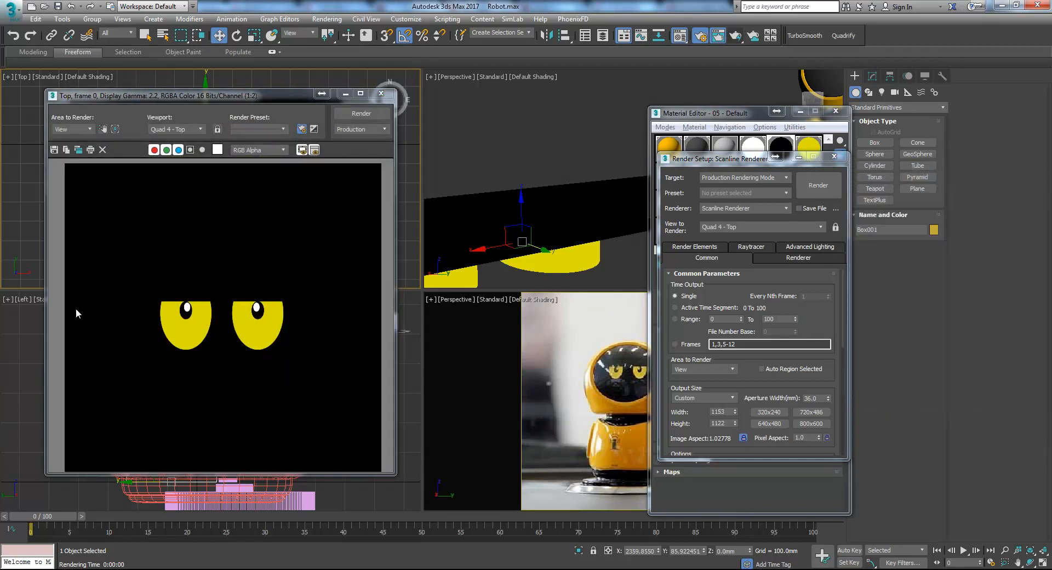
Save the rendered eyes as a JPEG named Texture Face in the T13 folder and close the render window
click(53, 150)
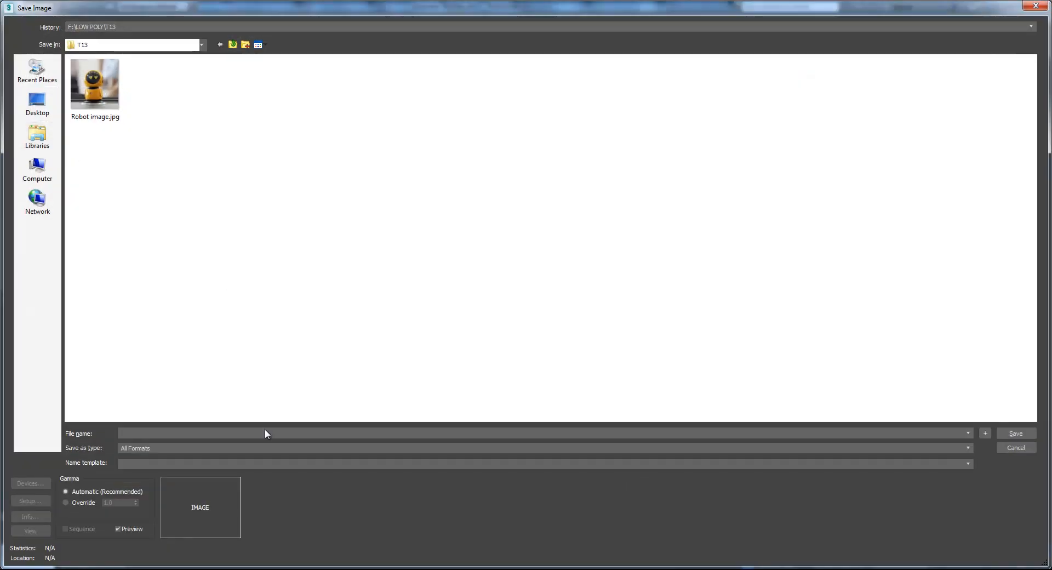
text(Texture Face)
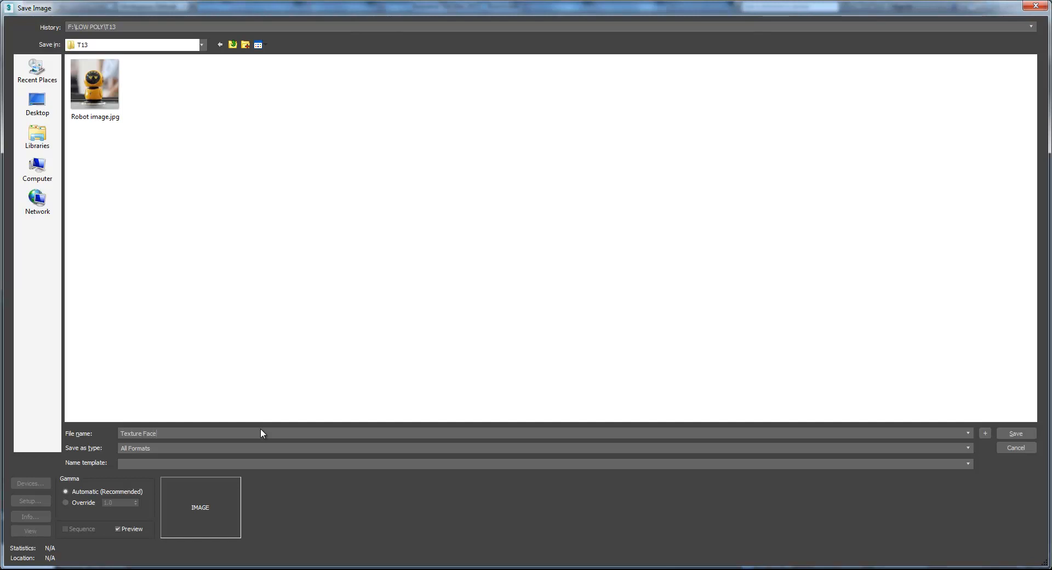
key(Tab)
key(j)
key(Return)
key(Return)
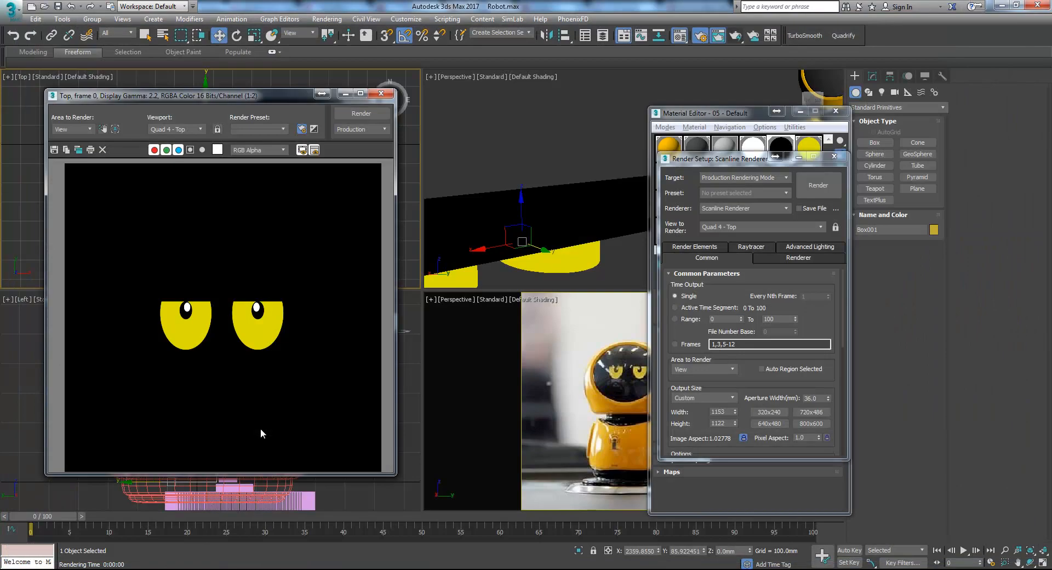
click(381, 93)
click(589, 143)
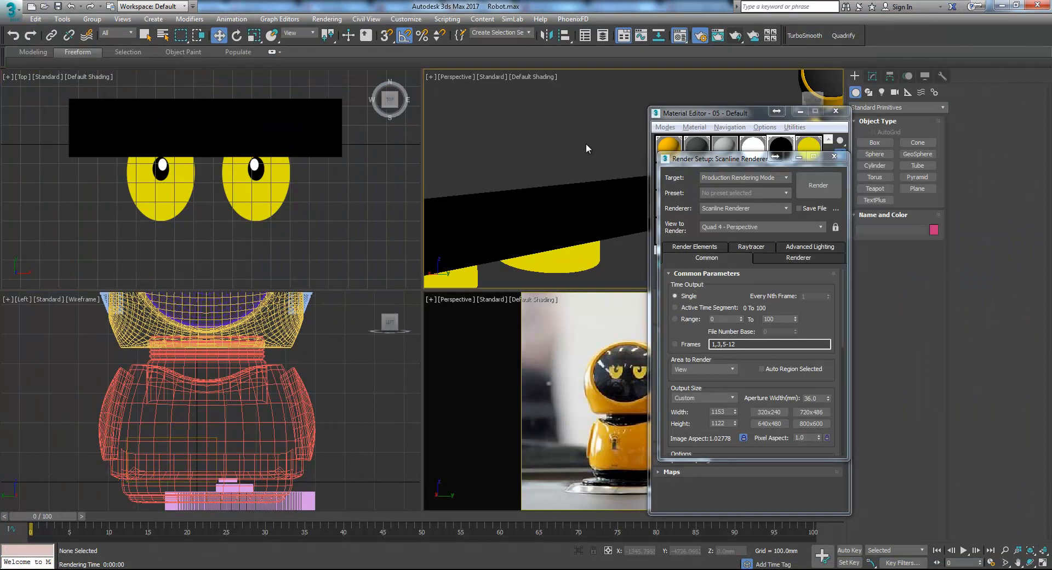
Delete the seven eye objects used for the texture render and bring the robot model into close view
scroll(586, 143, down, 5)
drag(586, 211, 589, 213)
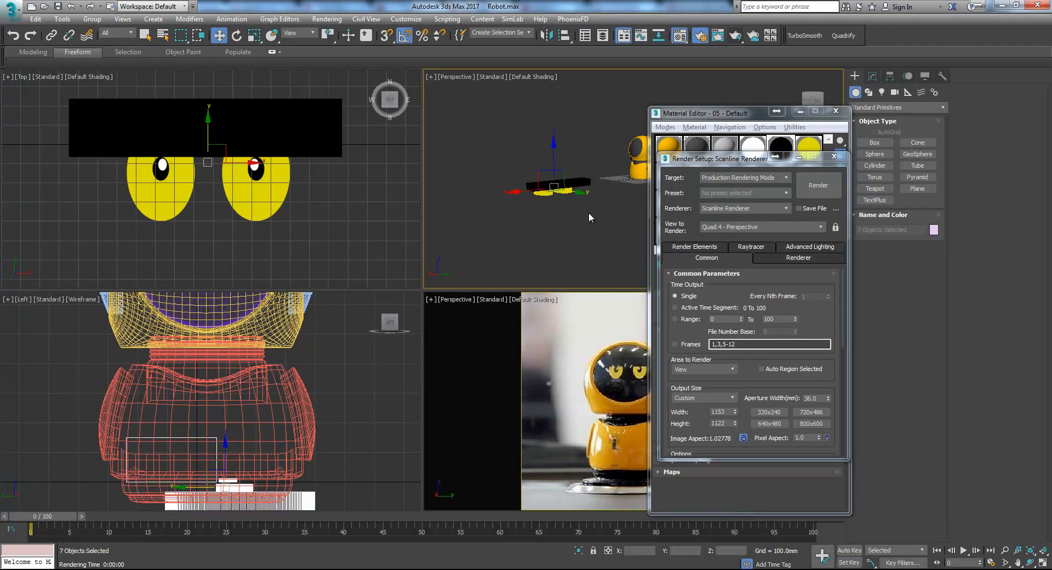
key(Delete)
scroll(600, 216, up, 5)
mouse_move(604, 177)
middle_down()
mouse_move(559, 199)
mouse_move(619, 189)
middle_up()
drag(743, 162, 922, 216)
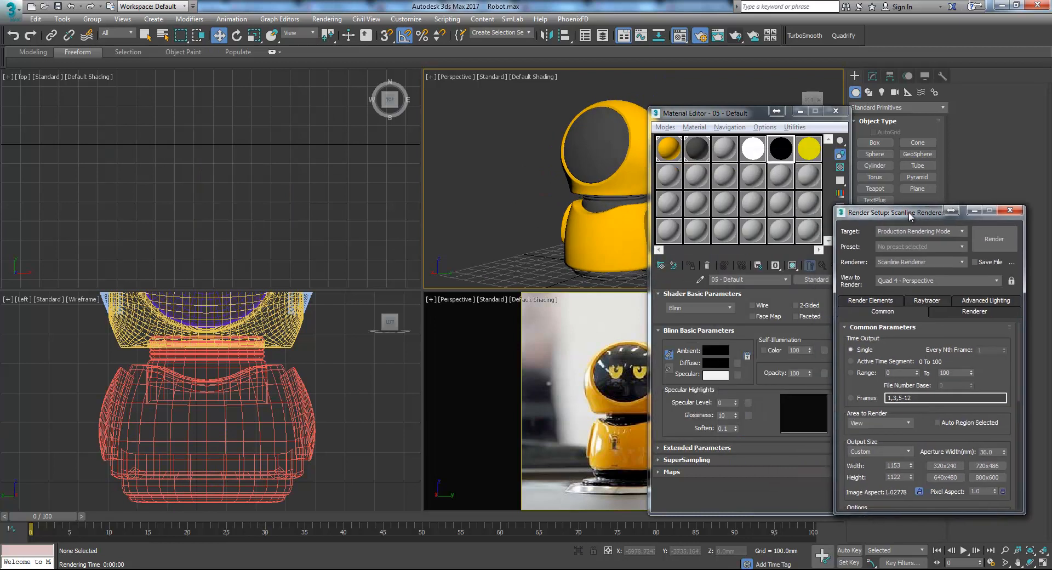
Change the grey 03 - Default material in the third slot from Standard to CoronaMtl
click(697, 152)
click(722, 153)
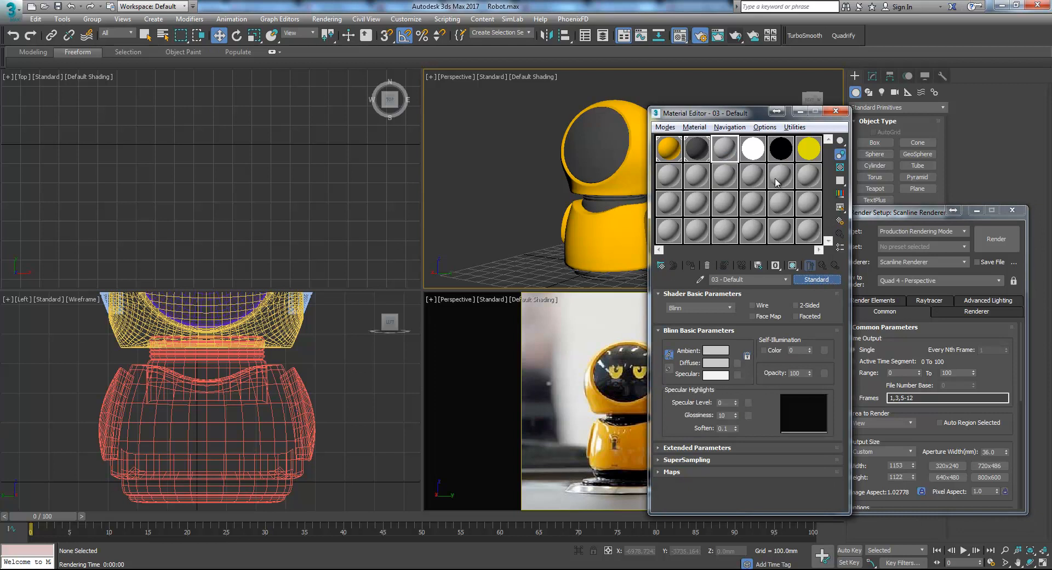
click(820, 281)
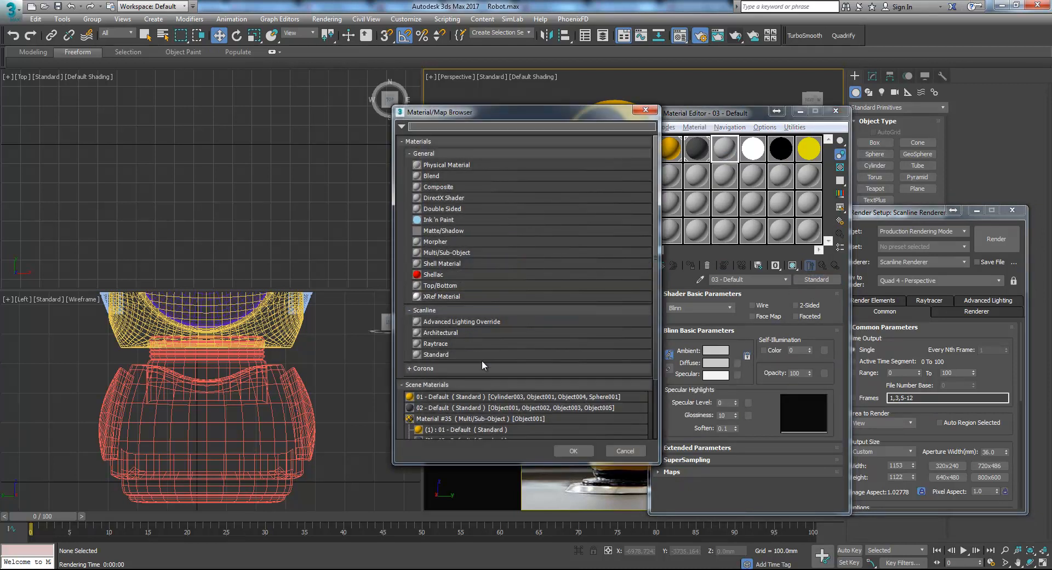
click(461, 368)
scroll(471, 364, down, 2)
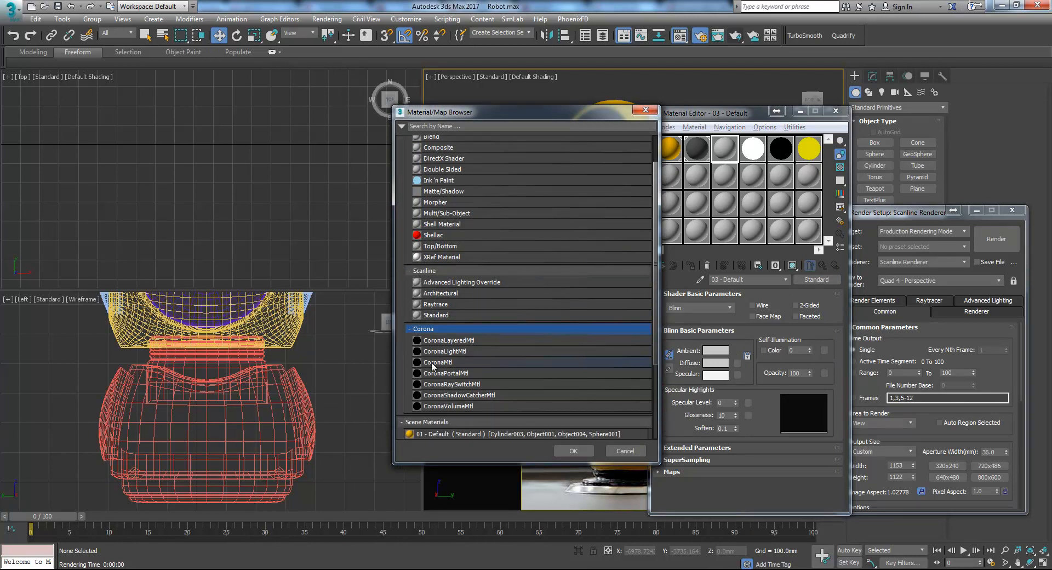
double_click(444, 363)
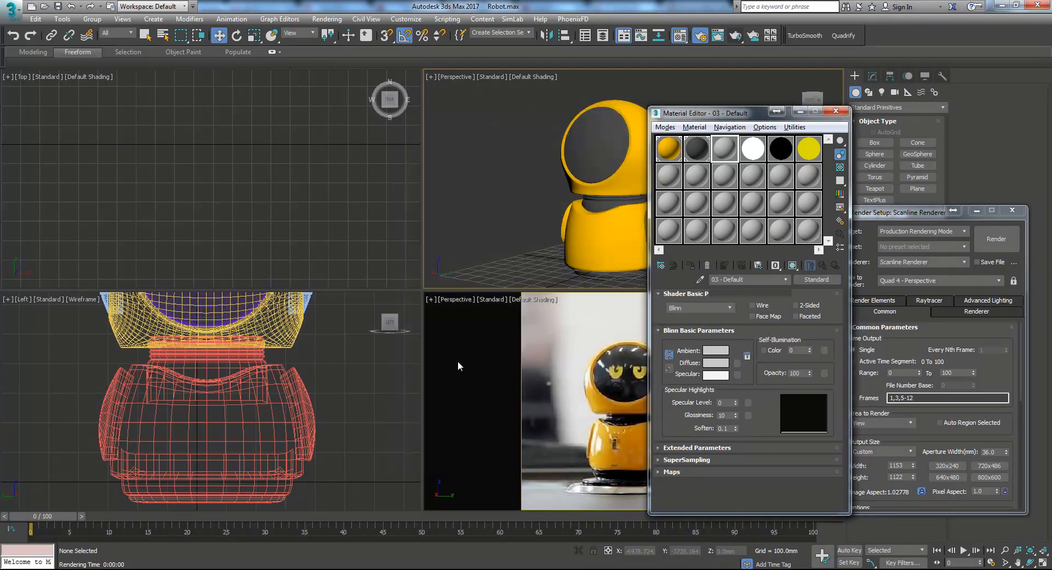
Set the renderer to CoronaRenderer and close the render setup
click(902, 263)
click(918, 312)
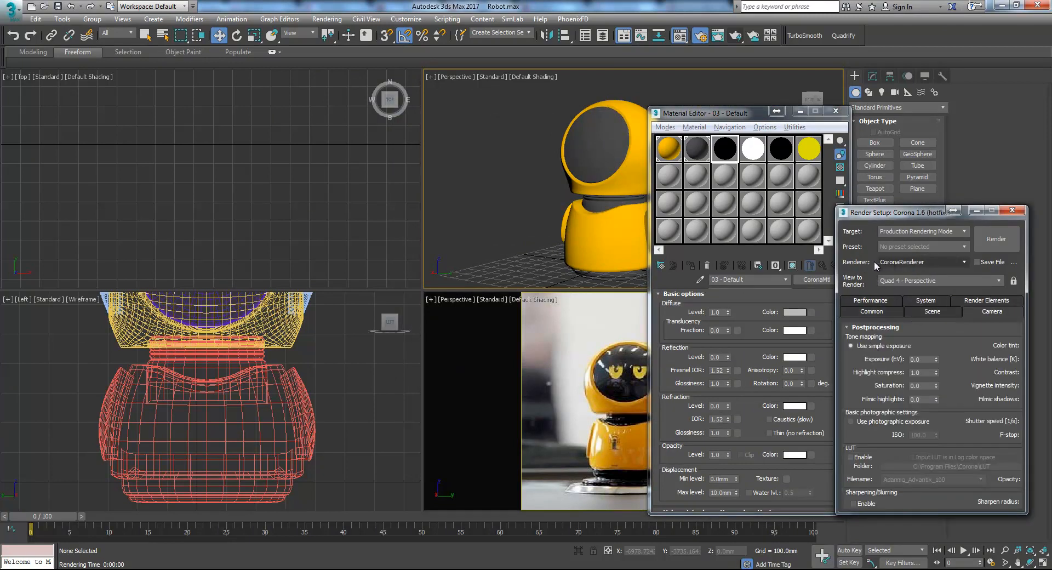
click(1013, 211)
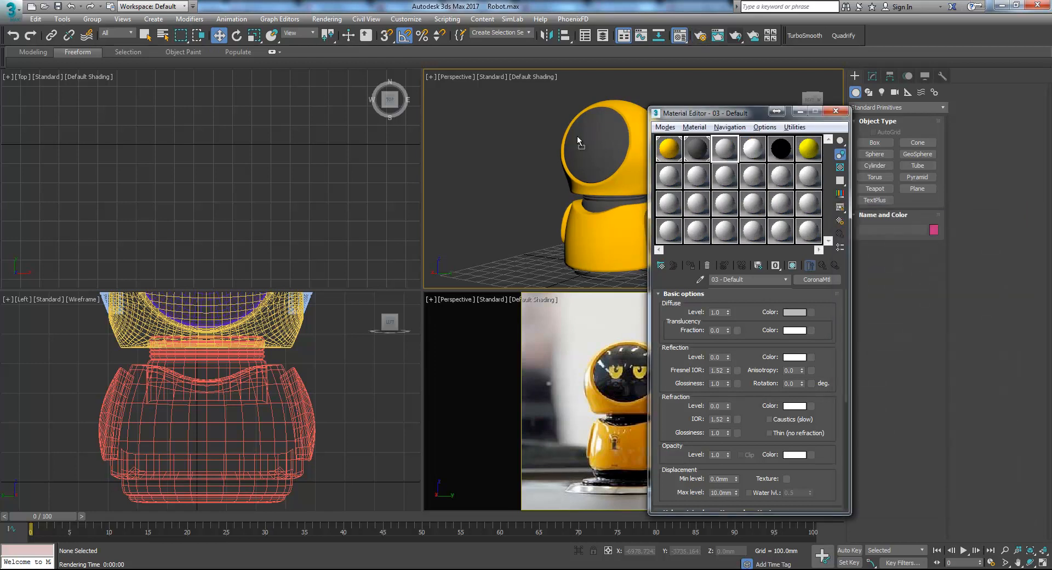
Assign the 03 - Default Corona material to the robot's face and use Texture Face.jpg as its diffuse map, shown in the viewport
drag(578, 136, 594, 137)
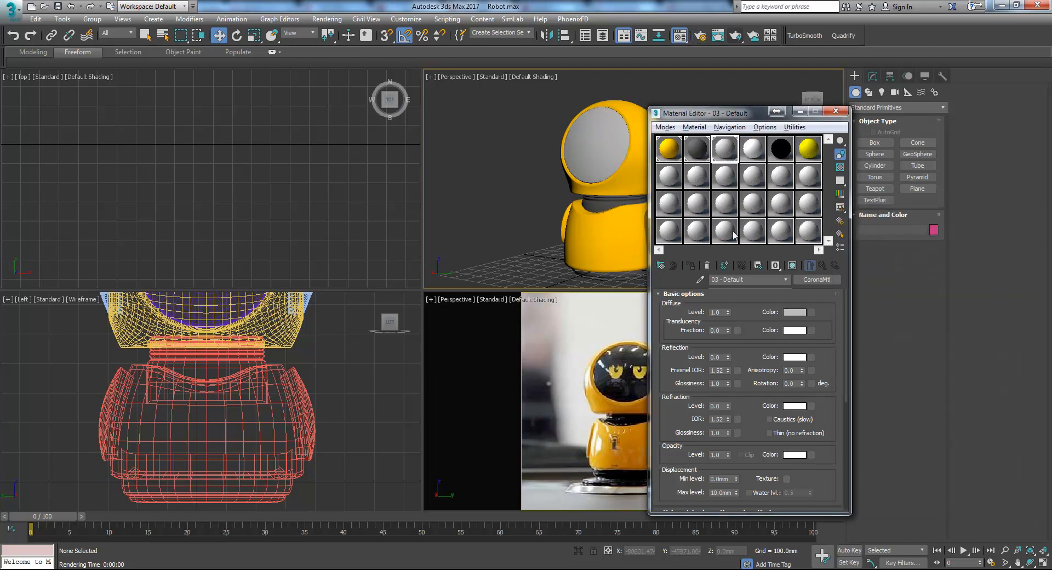
click(132, 569)
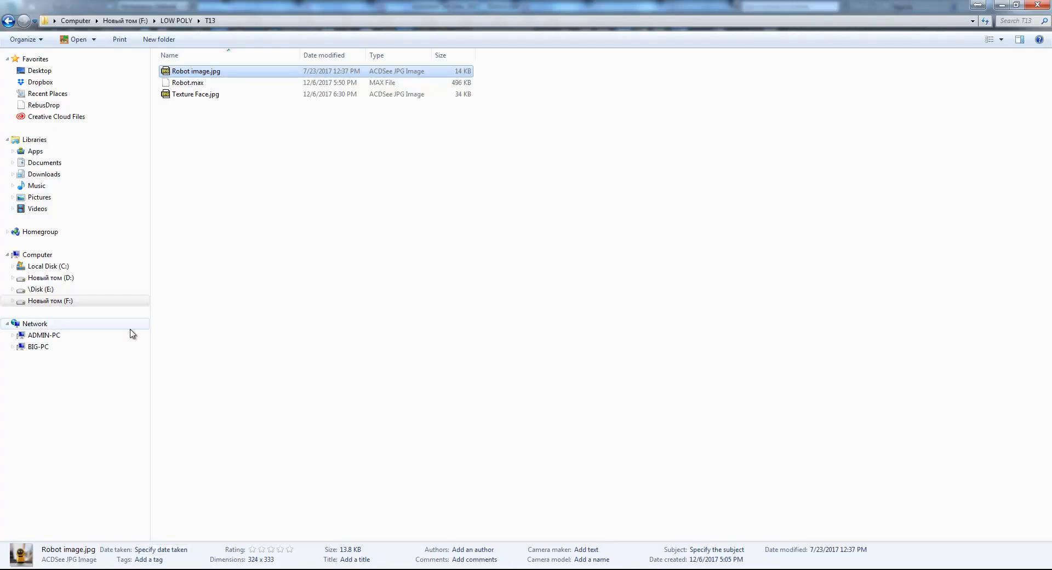
drag(239, 7, 198, 164)
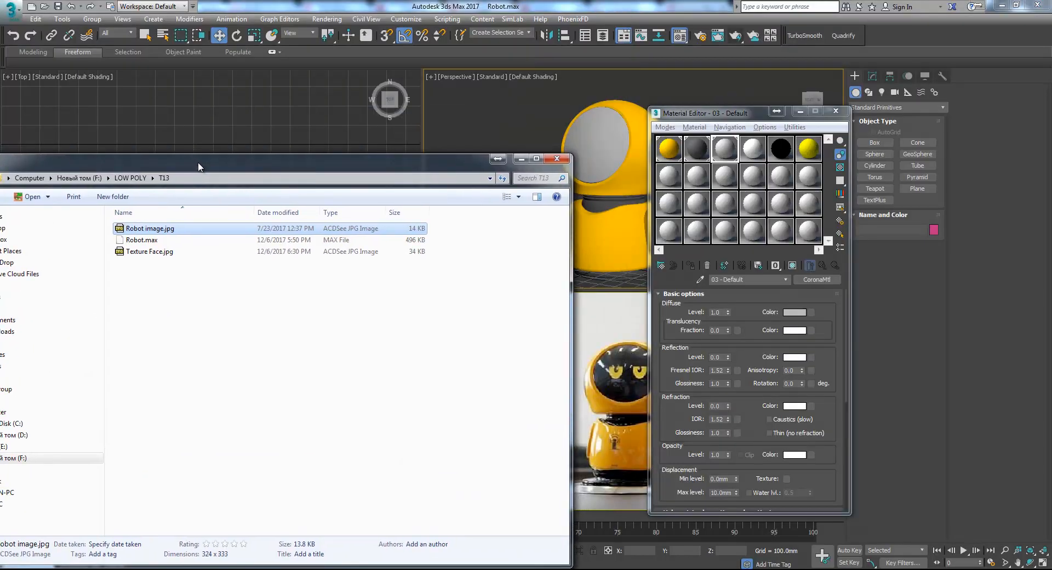
click(147, 253)
drag(148, 255, 812, 312)
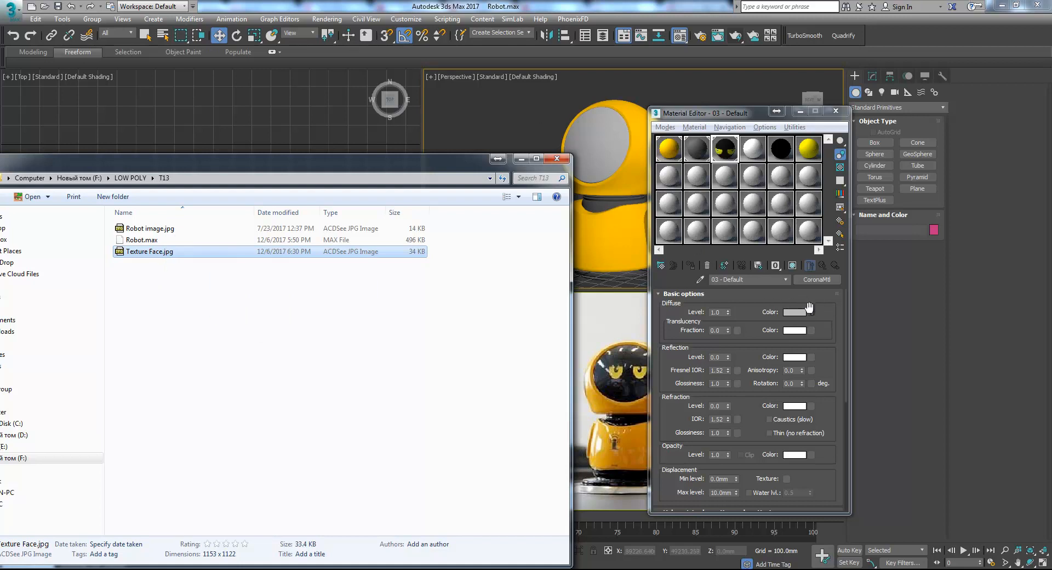
click(793, 265)
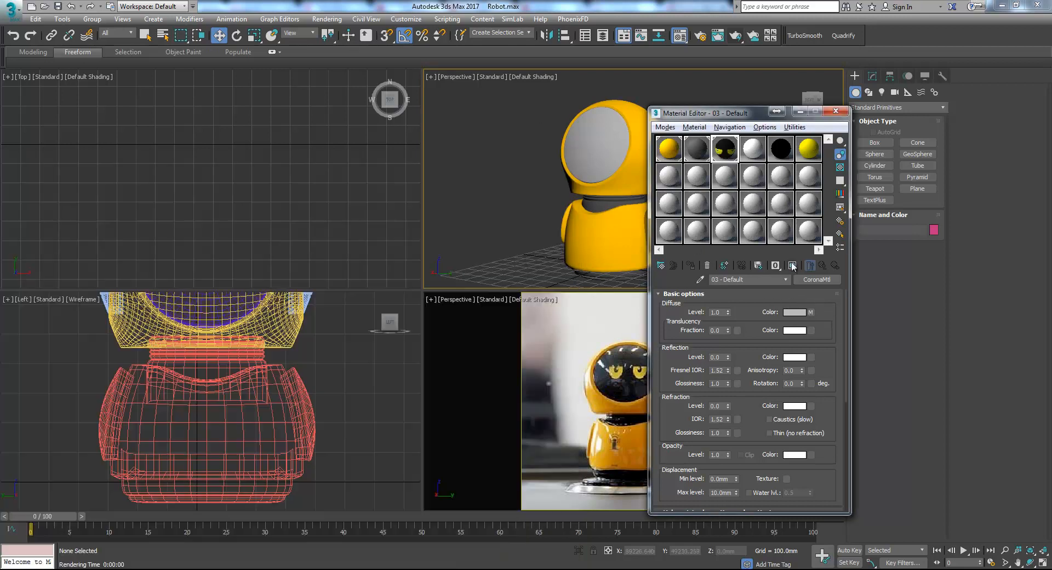
Add a UVW Map modifier to the robot's face and put away the Material Editor
click(589, 139)
middle_drag(589, 139, 568, 187)
click(875, 77)
click(944, 109)
scroll(912, 467, down, 20)
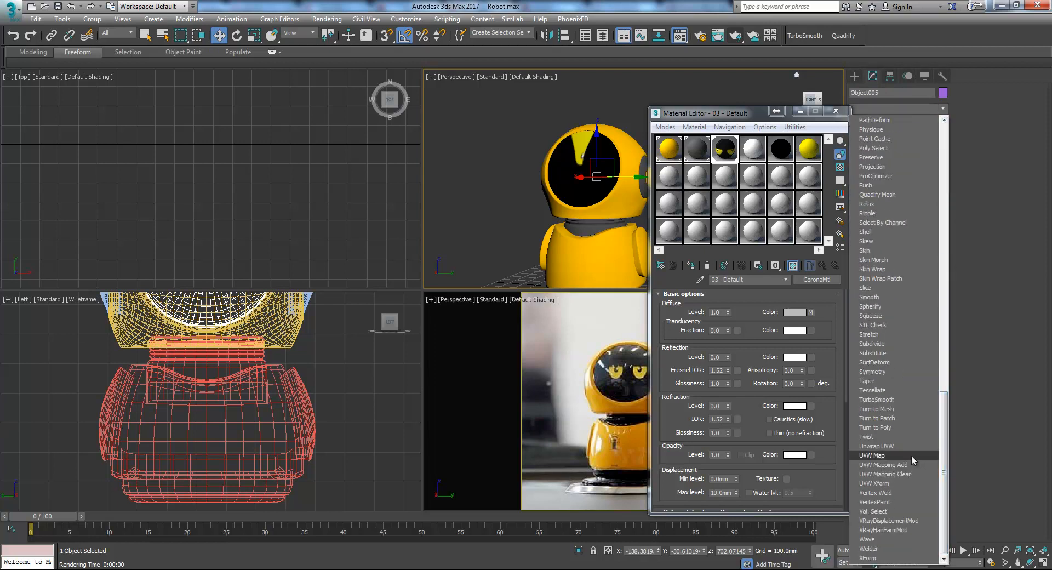
click(913, 455)
click(836, 111)
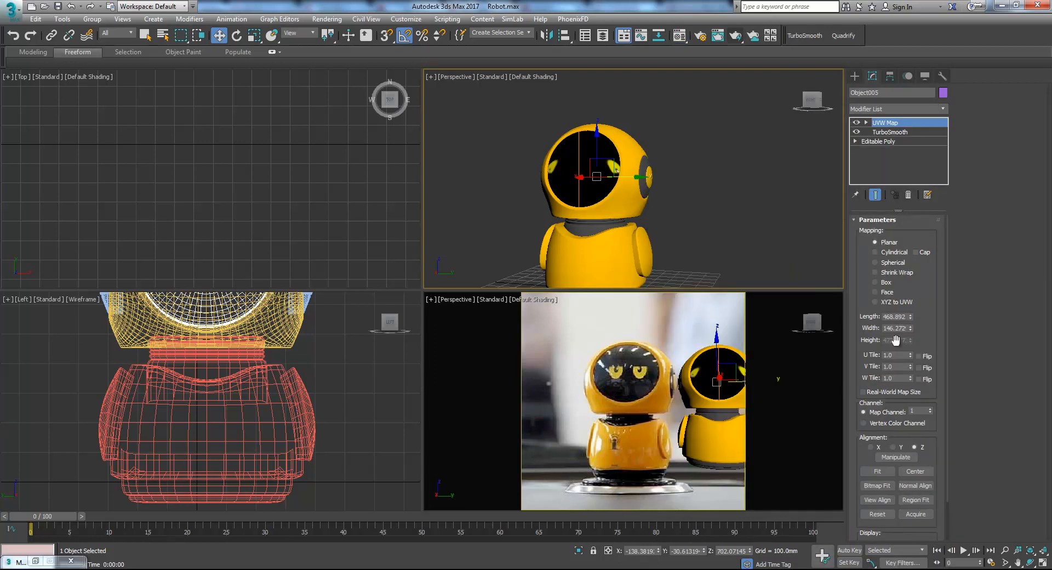
Align the planar face mapping to the X axis and fit it to the face
click(894, 447)
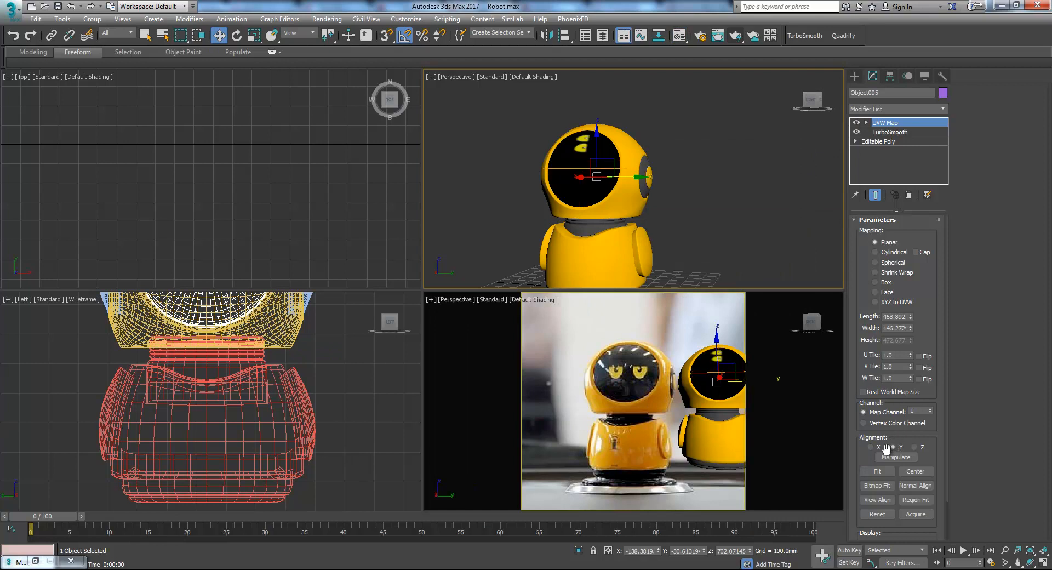
click(871, 447)
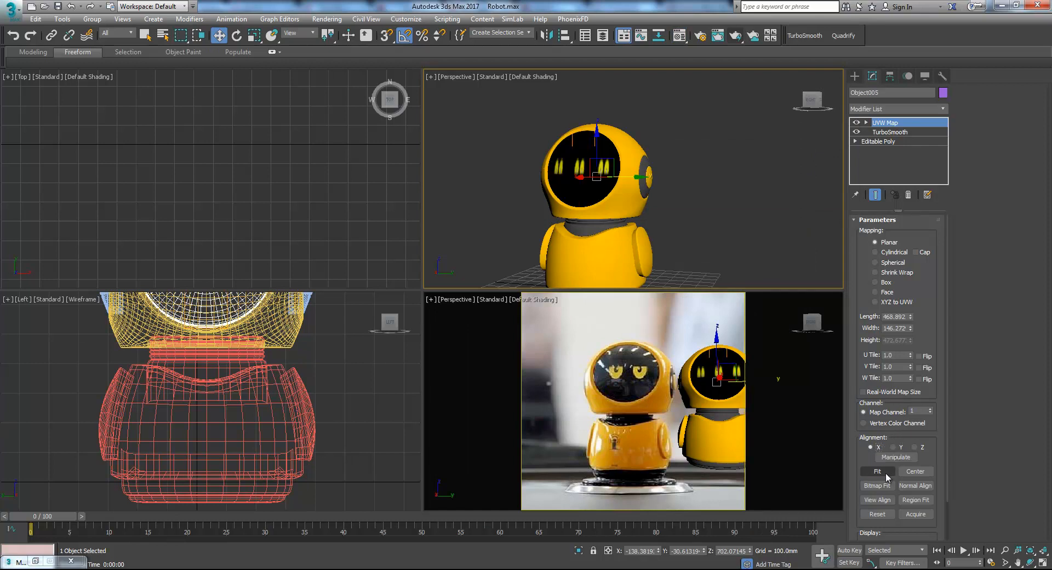
click(878, 471)
alt+middle_drag(615, 245, 603, 195)
scroll(603, 195, up, 4)
Rotate the face's UVW Map gizmo half a turn so the eyes sit upright
key(e)
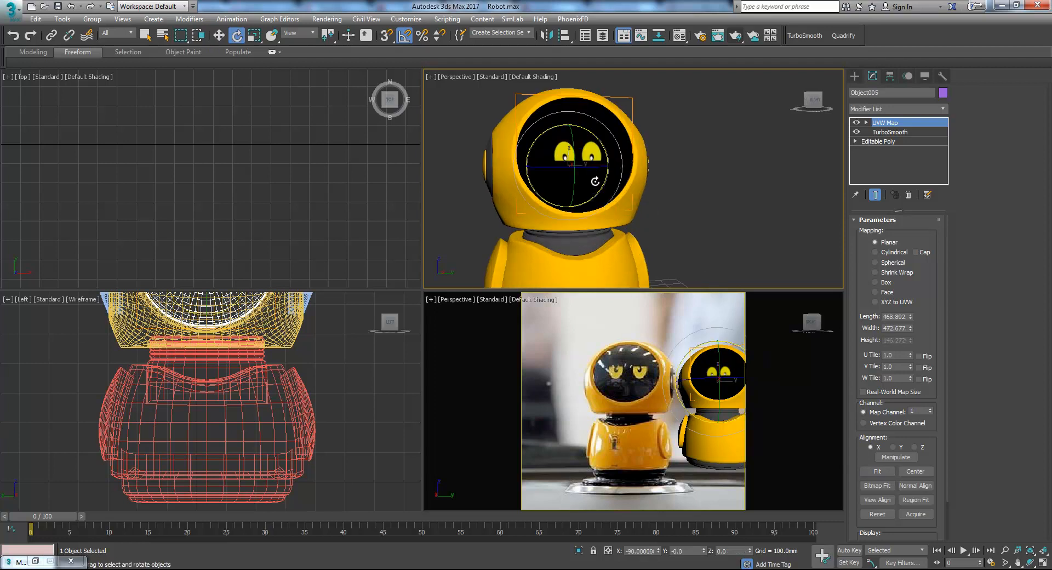
key(r)
drag(564, 159, 619, 208)
right_click(565, 144)
key(e)
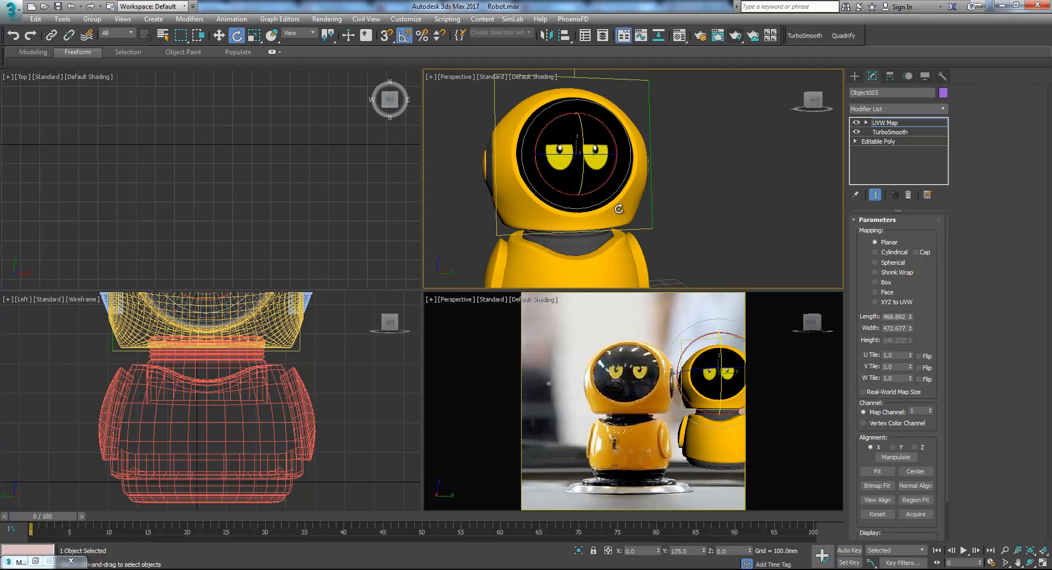
alt+middle_drag(641, 209, 620, 208)
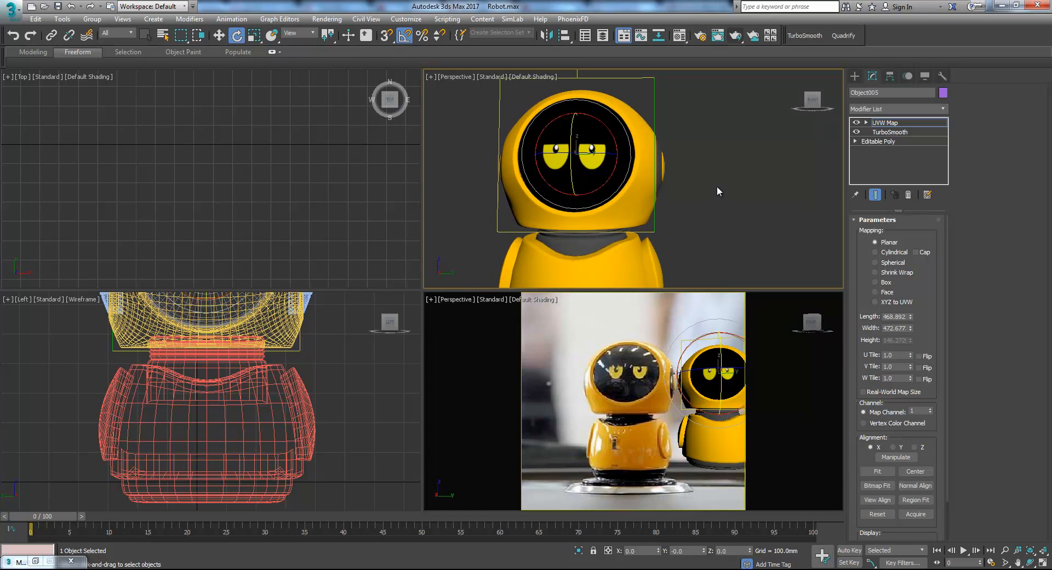
Undo the recent texture and mapping changes on the robot's face, and redo them
scroll(717, 185, down, 6)
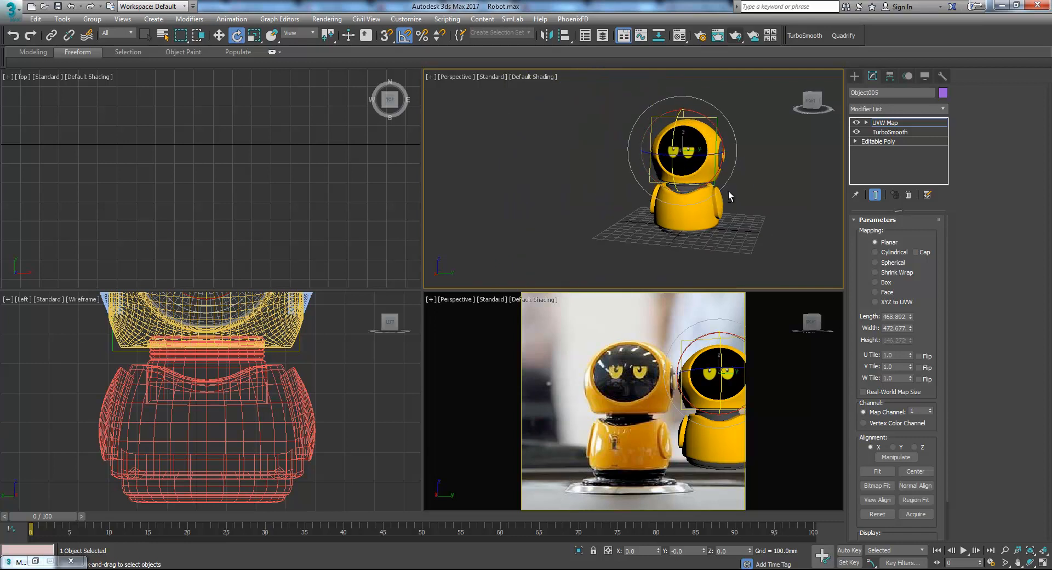
click(798, 163)
key(ctrl+z)
key(ctrl+z)
key(ctrl+z)
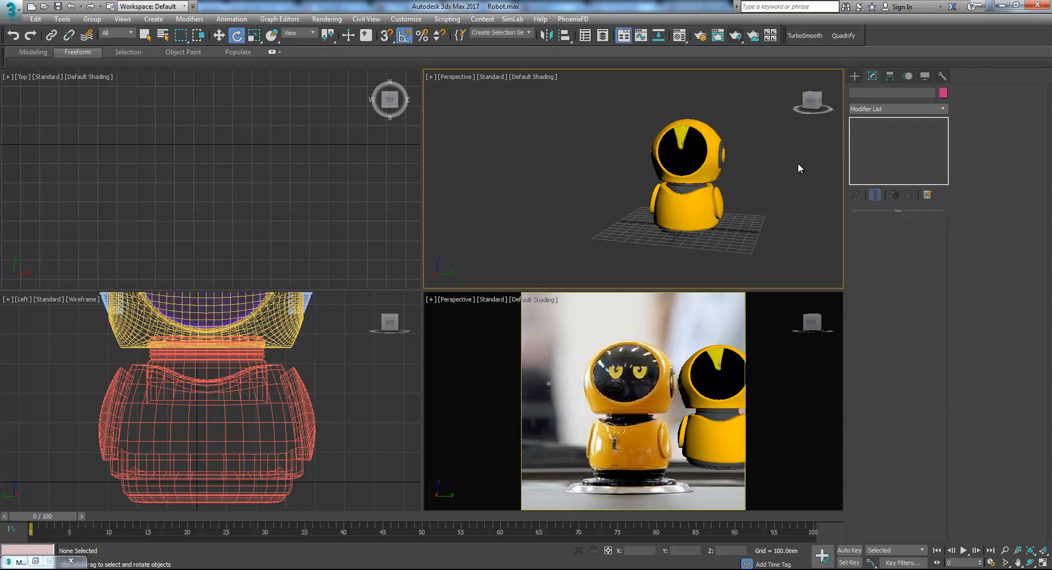
alt+middle_drag(749, 212, 722, 212)
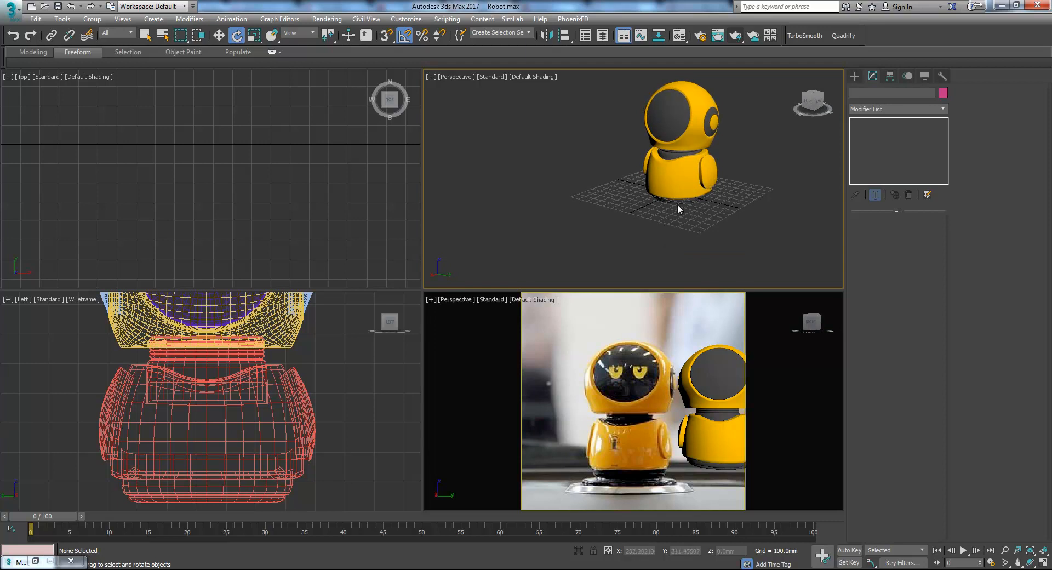
middle_drag(631, 197, 566, 218)
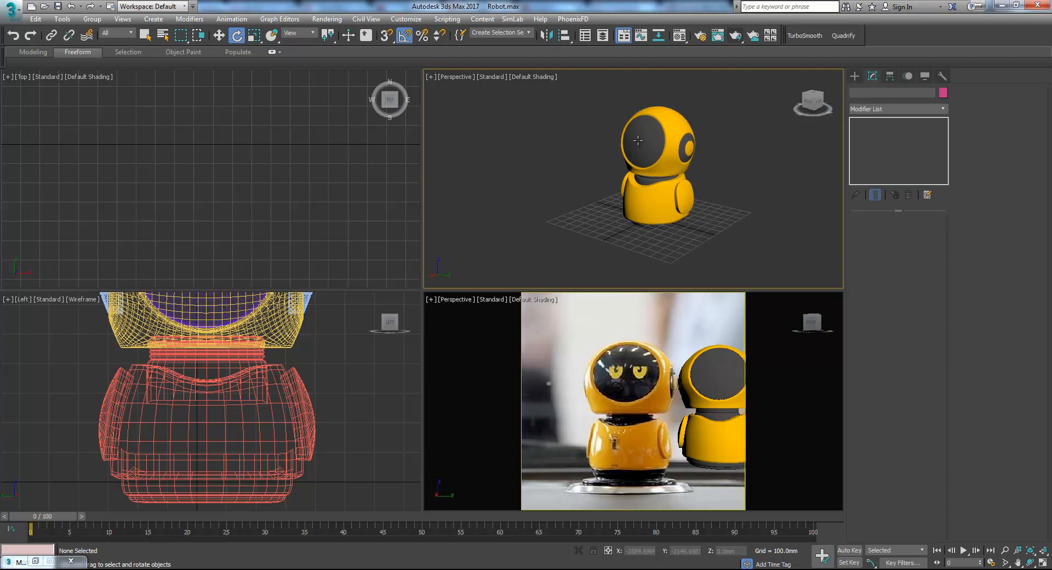
click(90, 6)
click(90, 6)
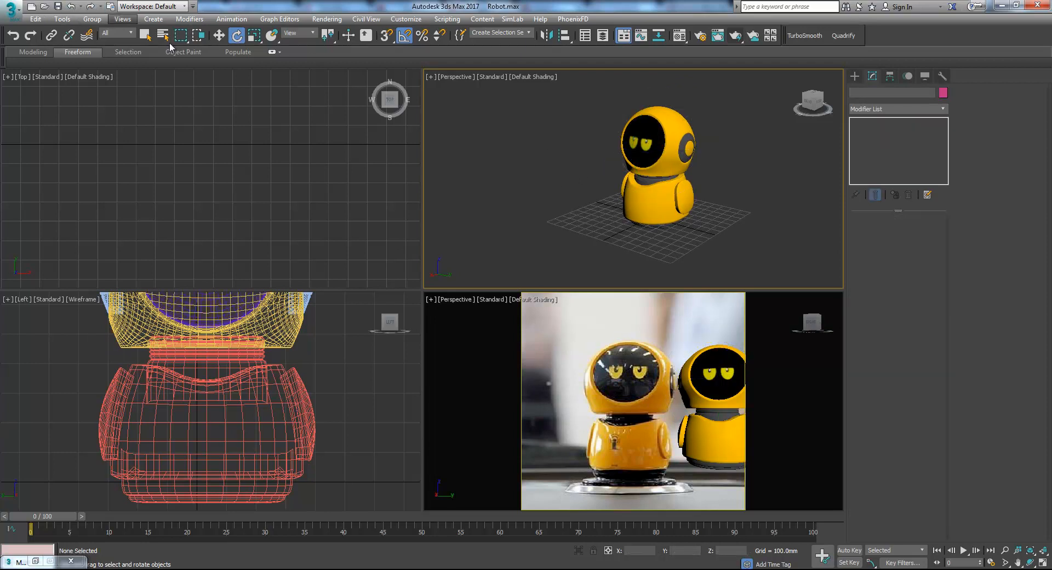
Scale the face's UVW Map gizmo down slightly and compress it a little along Z
scroll(547, 192, up, 3)
alt+middle_drag(548, 191, 582, 215)
click(676, 120)
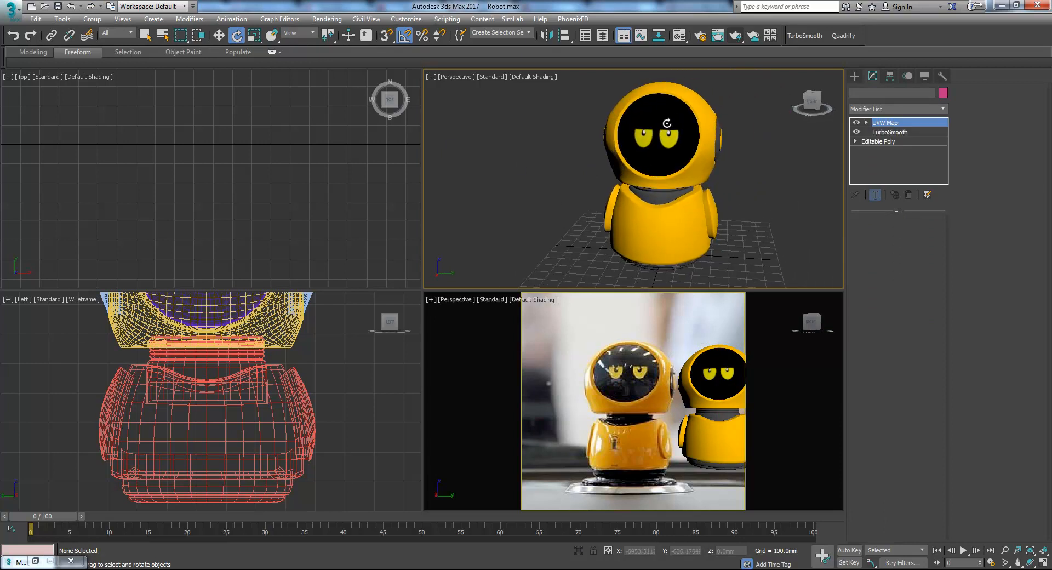
click(891, 141)
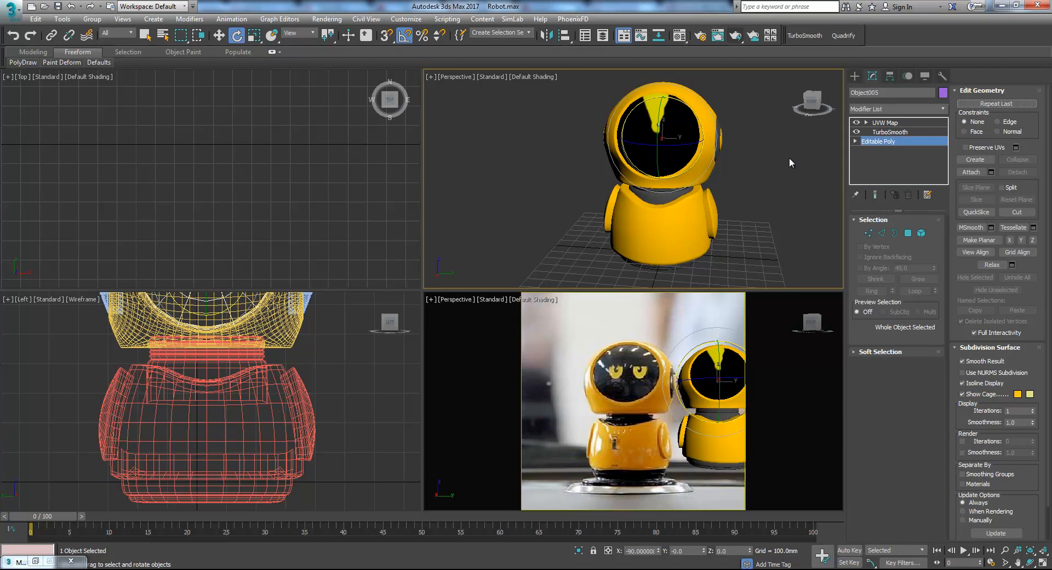
click(898, 123)
key(r)
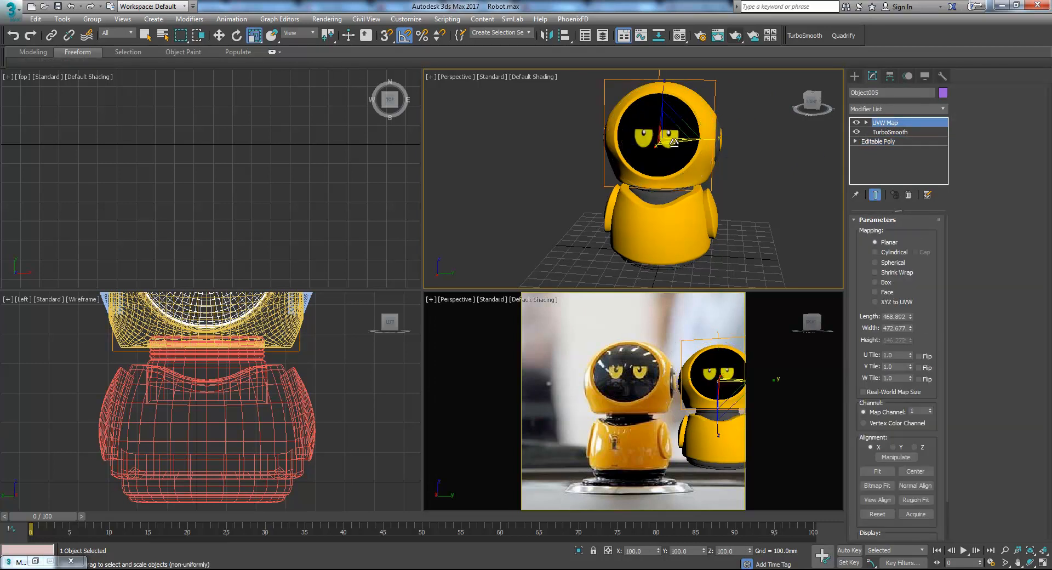
drag(662, 130, 667, 141)
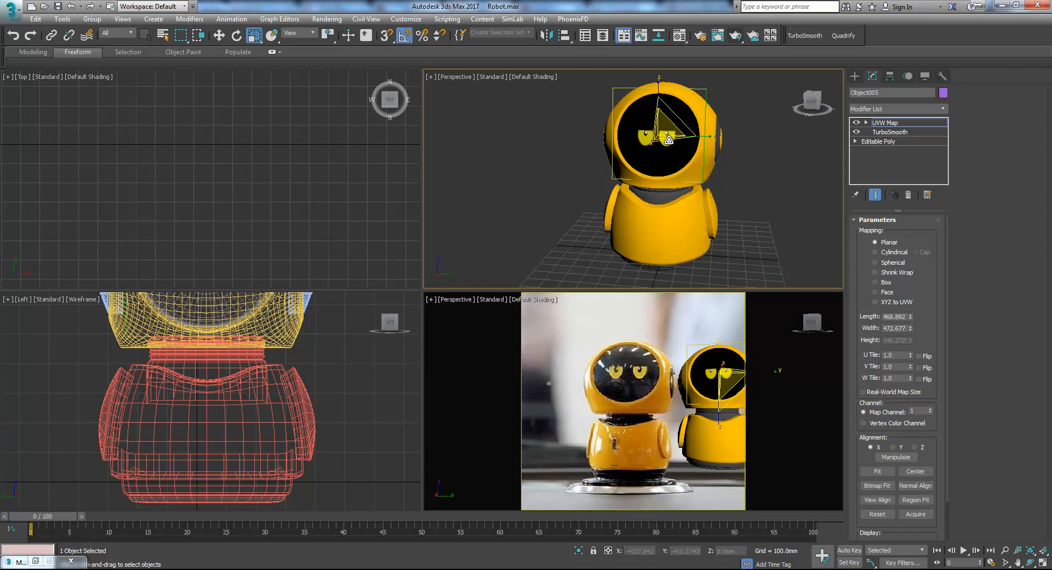
drag(656, 84, 658, 95)
Move the UVW Map gizmo slightly in the YZ plane to position the eyes on the face
alt+middle_drag(665, 113, 673, 92)
key(w)
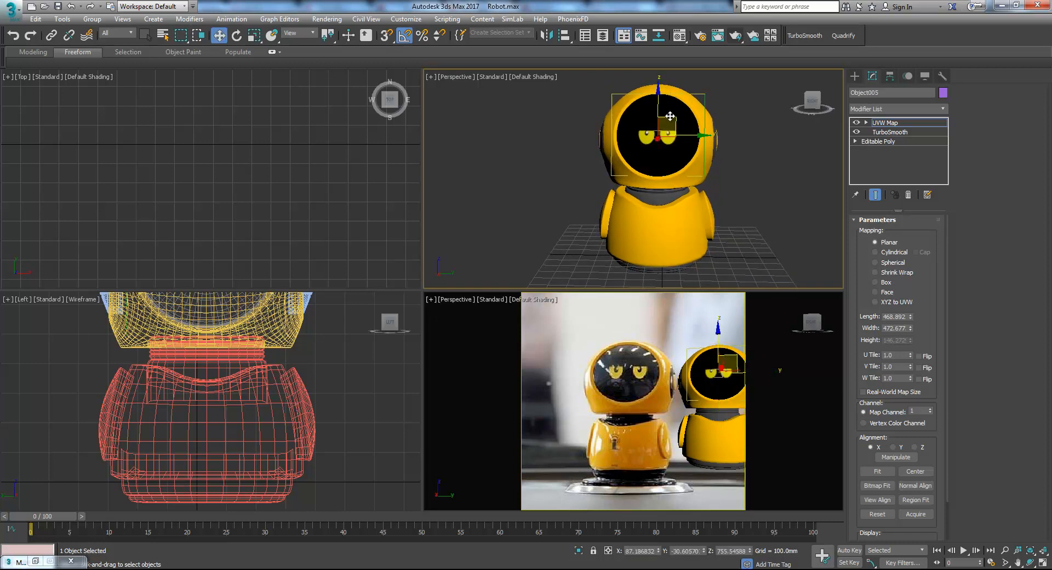
drag(672, 117, 670, 114)
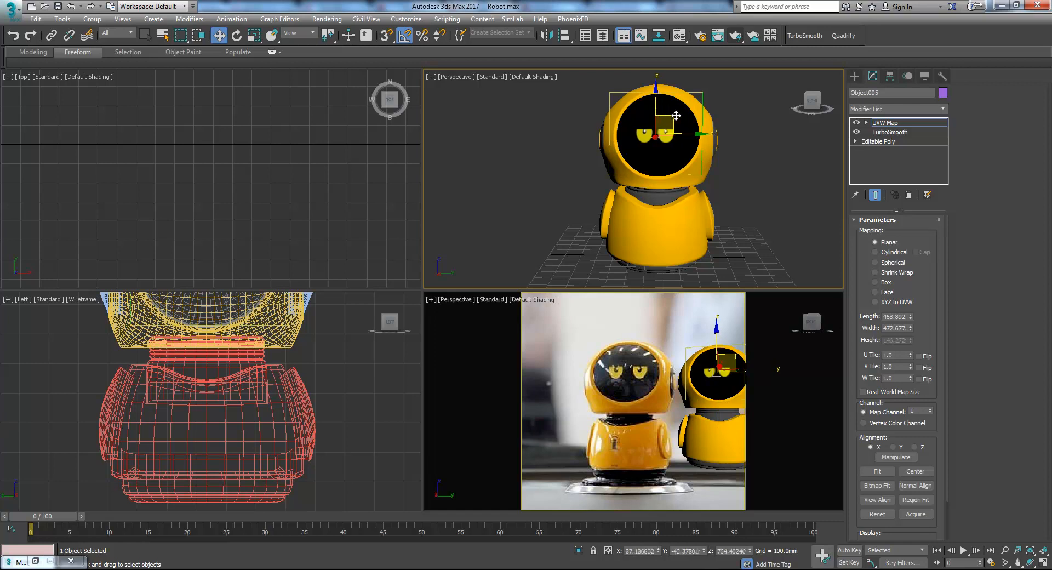
Add a Symmetry modifier above the face's UVW Map and set its mirror axis to Z
click(906, 125)
click(945, 109)
drag(944, 128, 964, 331)
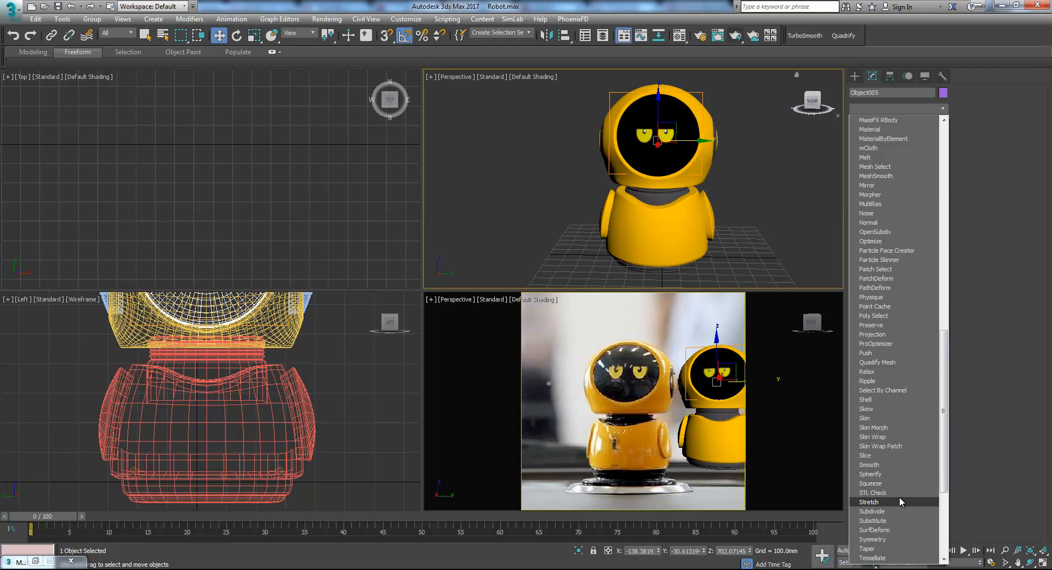
click(894, 539)
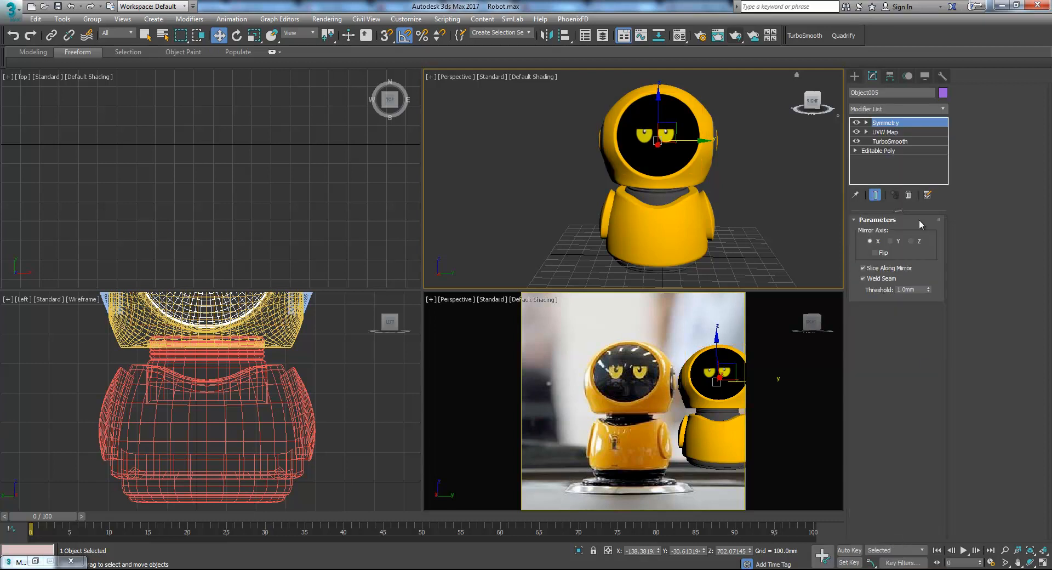
click(893, 241)
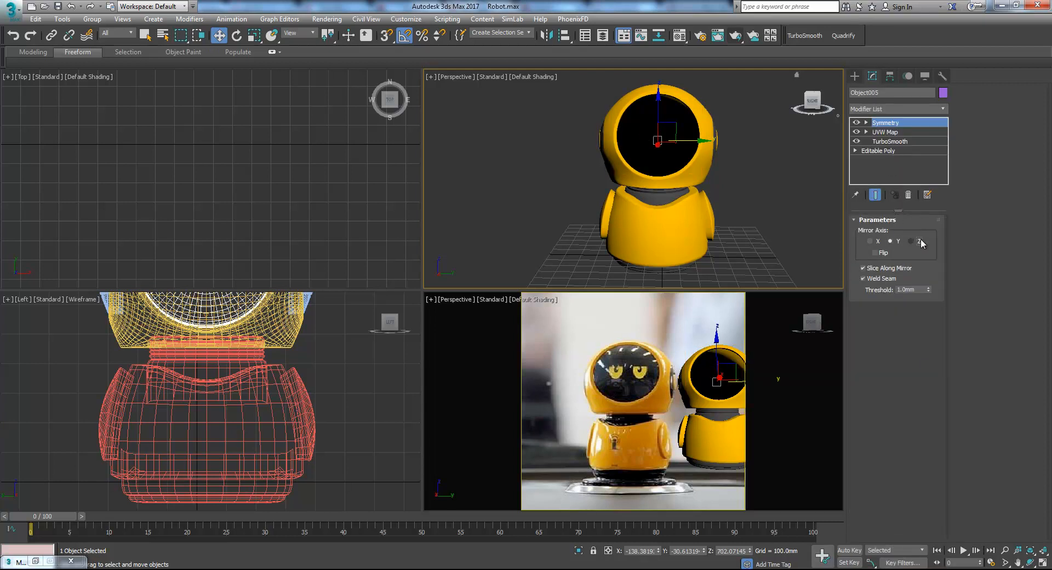
click(920, 239)
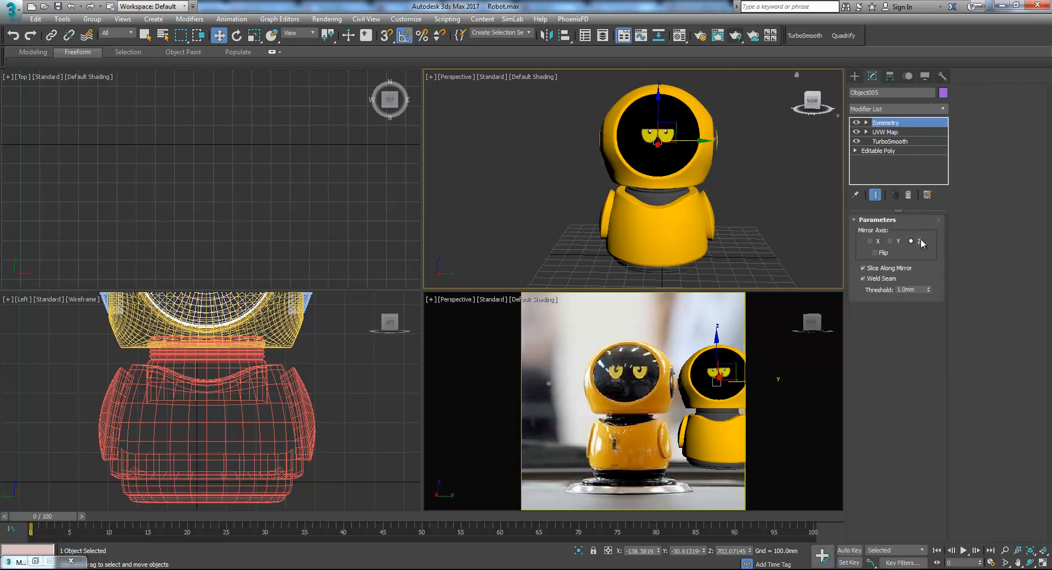
Flip the mirror direction of the face's Symmetry modifier
click(877, 252)
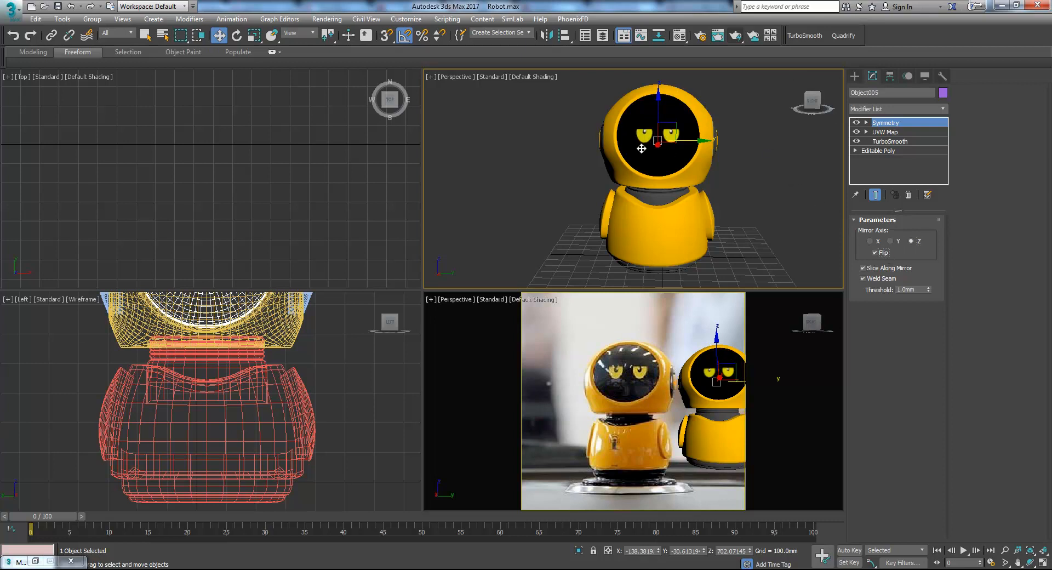
middle_drag(674, 154, 666, 168)
scroll(667, 164, up, 2)
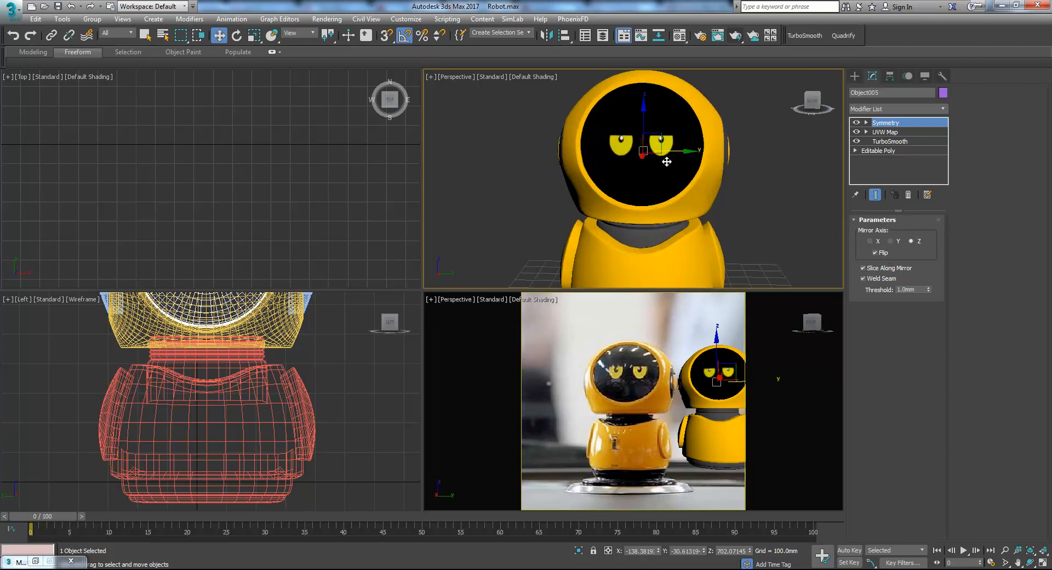
Move the UVW Map gizmo beneath the Symmetry modifier slightly in the YZ plane to adjust the mirrored eyes, then deselect the face
click(898, 133)
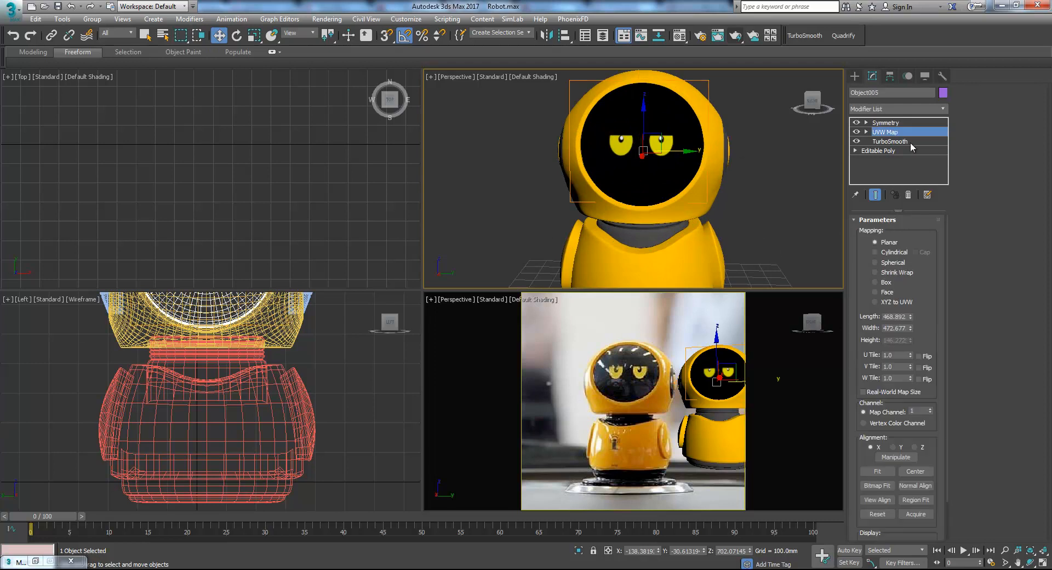
key(1)
drag(672, 142, 673, 145)
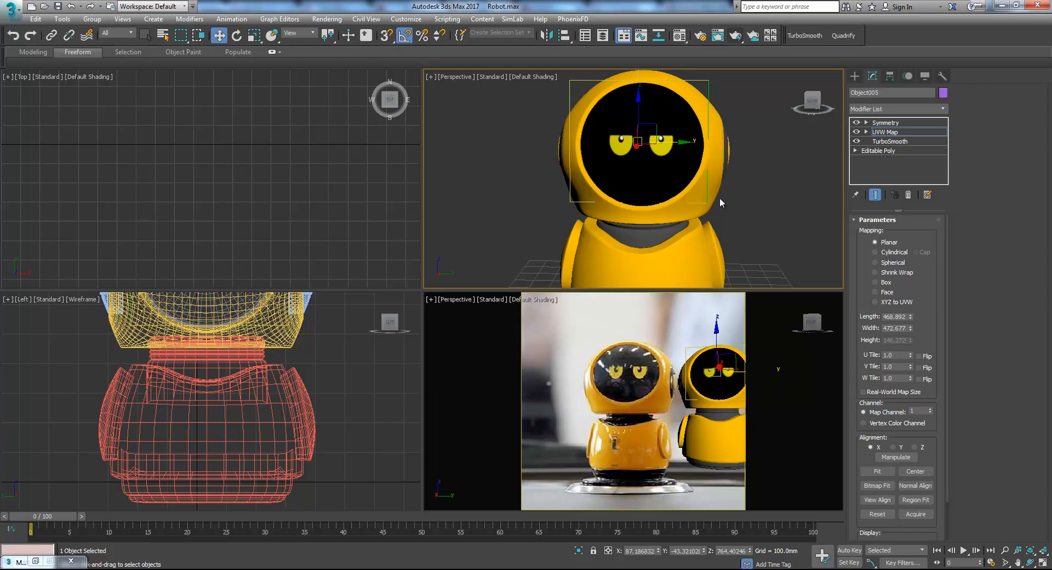
alt+middle_drag(744, 200, 794, 160)
click(887, 127)
click(810, 173)
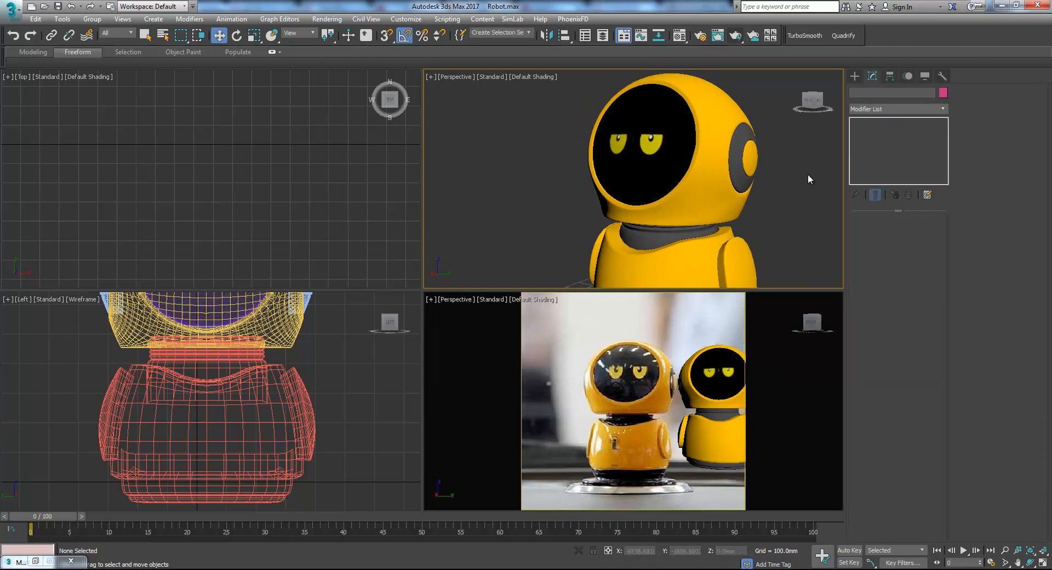
scroll(811, 173, down, 3)
middle_drag(775, 195, 710, 176)
Replace the Left viewport with the Corona Interactive render view
click(327, 357)
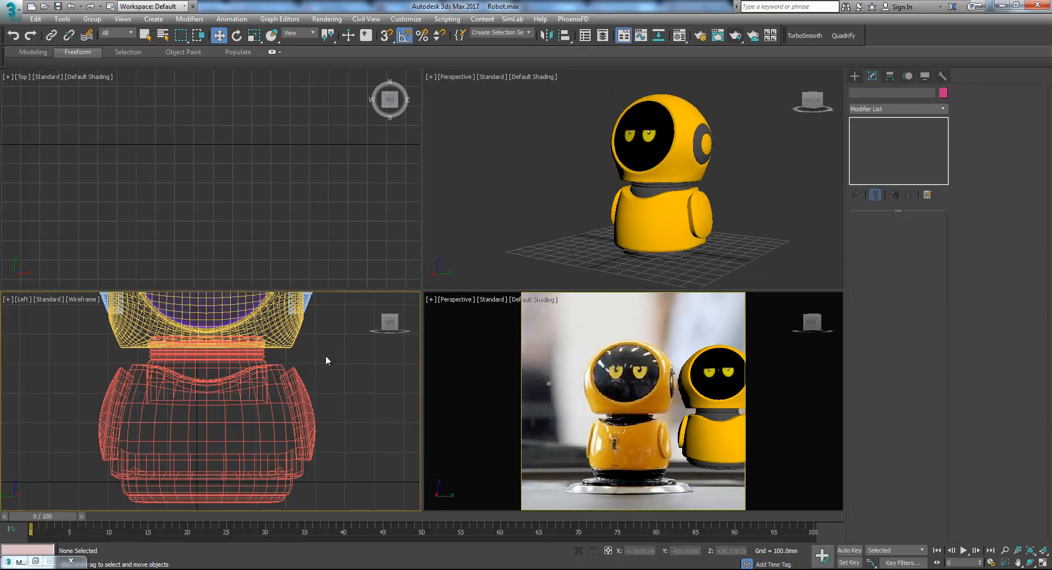
click(23, 301)
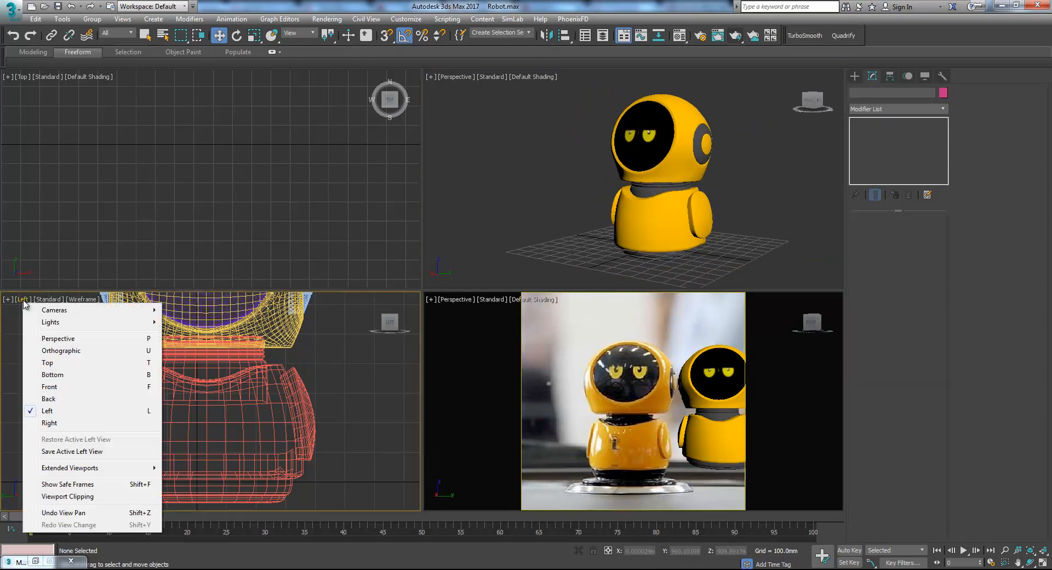
mouse_move(59, 471)
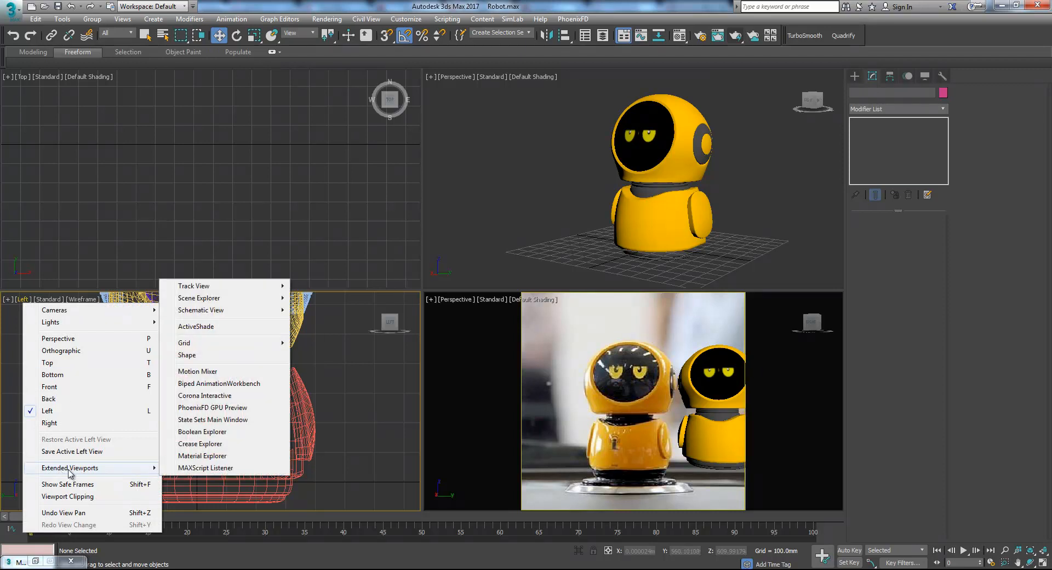
click(224, 396)
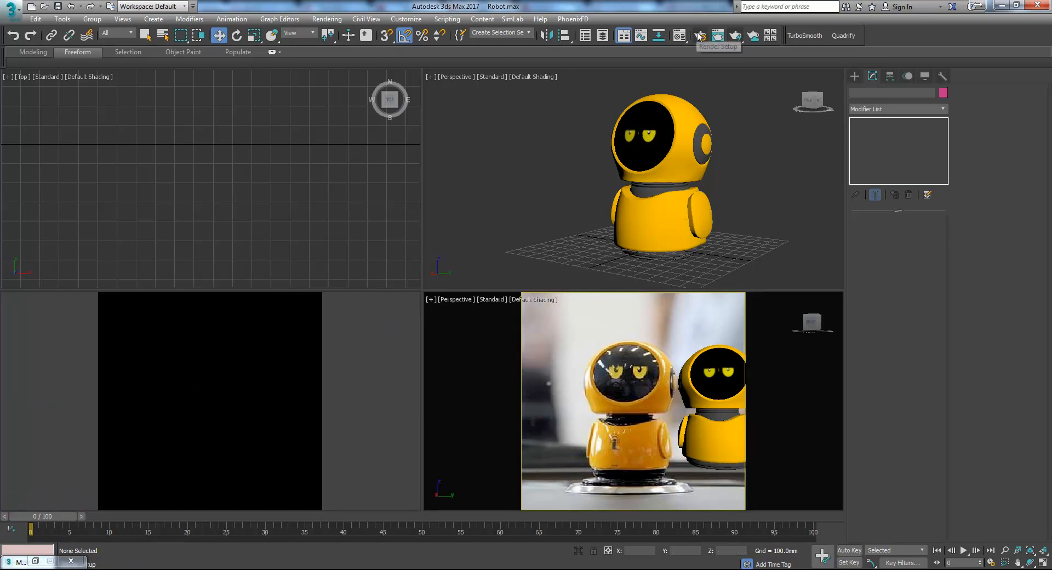
Create a CoronaBitmap map in an unused Material Editor slot
click(679, 35)
click(674, 235)
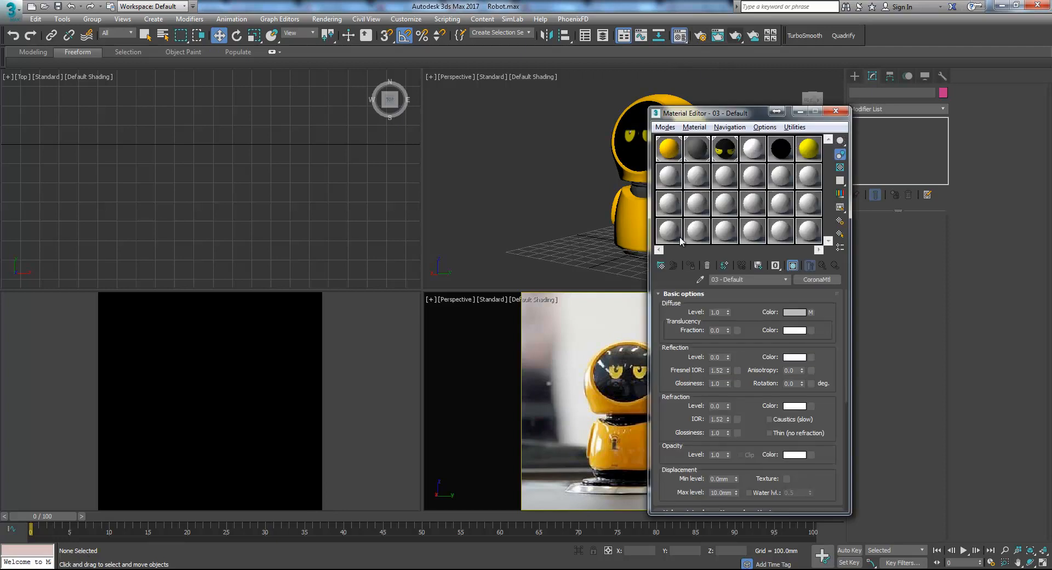
click(661, 265)
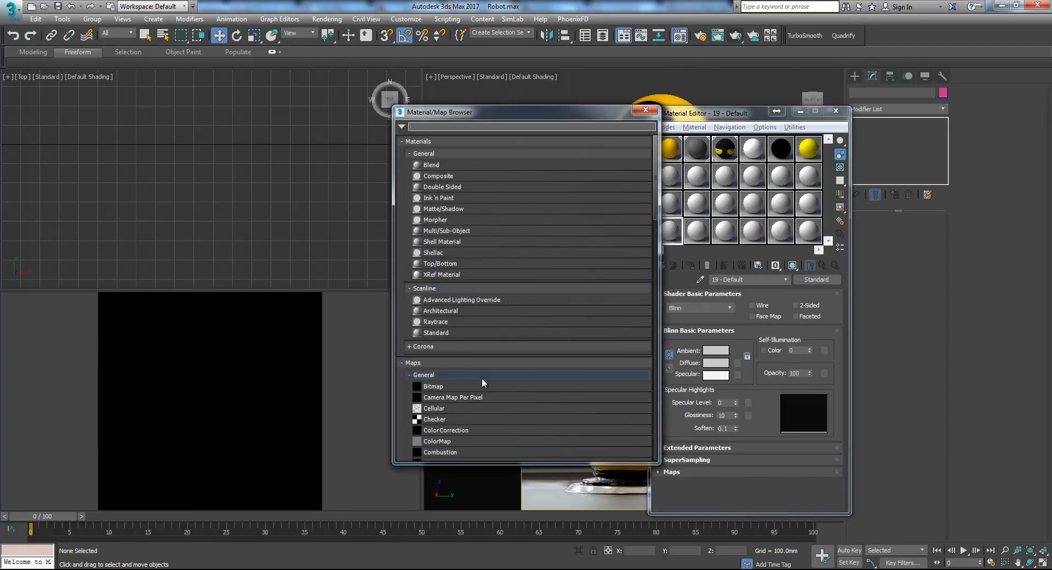
drag(655, 219, 661, 387)
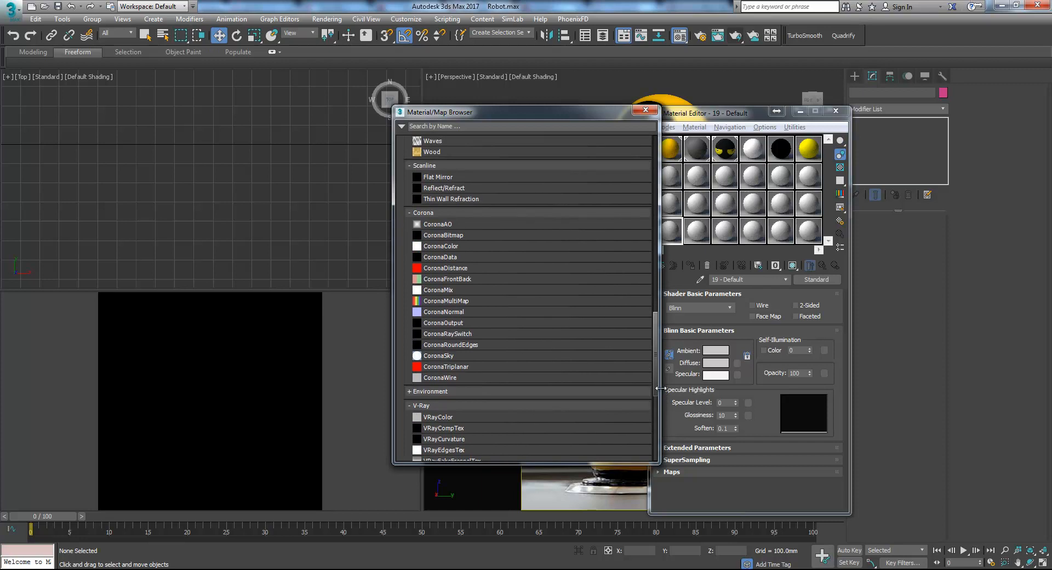
double_click(443, 225)
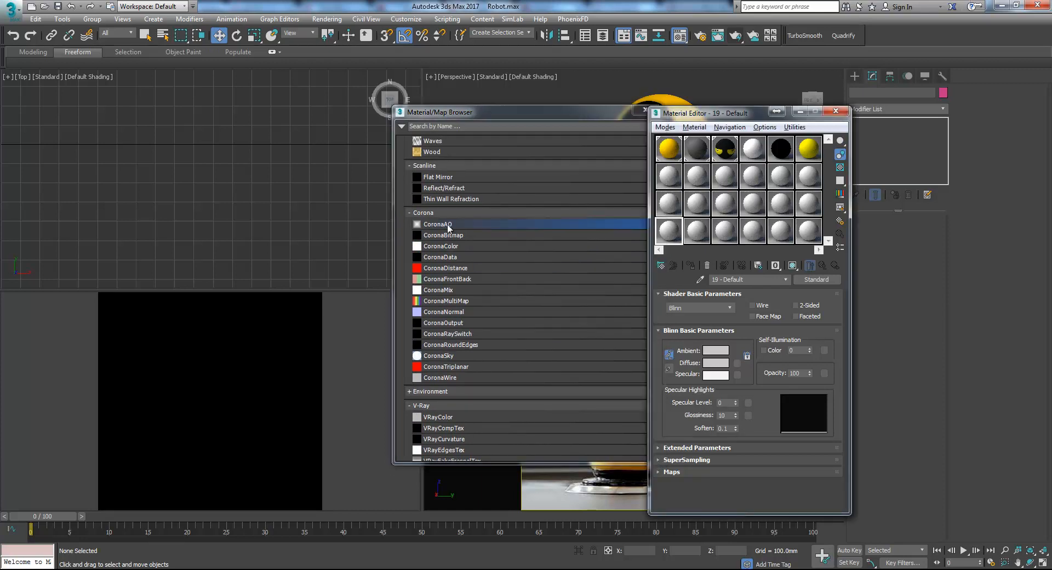
double_click(459, 235)
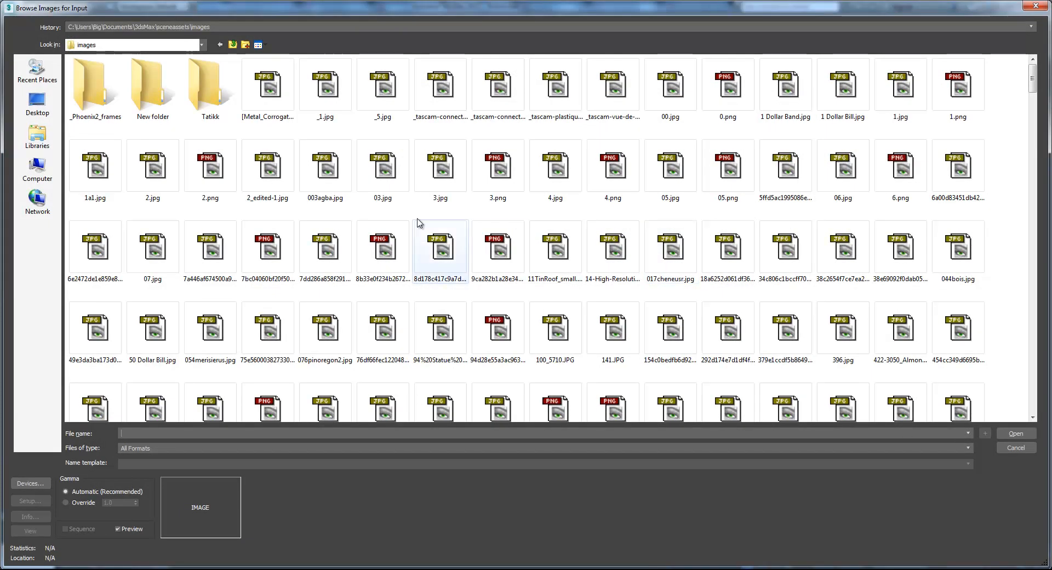
Load studio014small.hdr from the E:\HDRI folder into the CoronaBitmap map and close the map browser
click(173, 23)
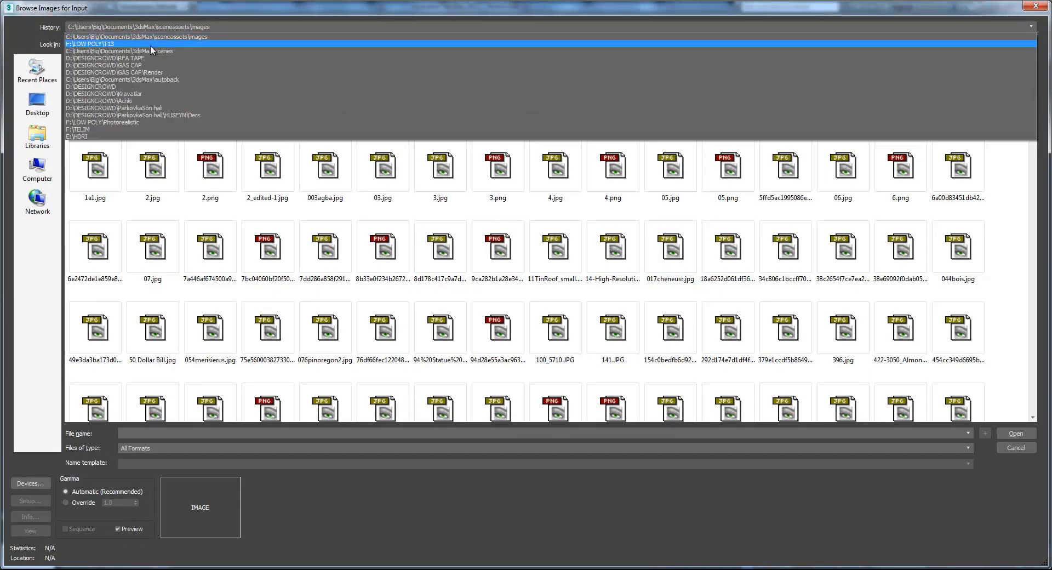
click(91, 137)
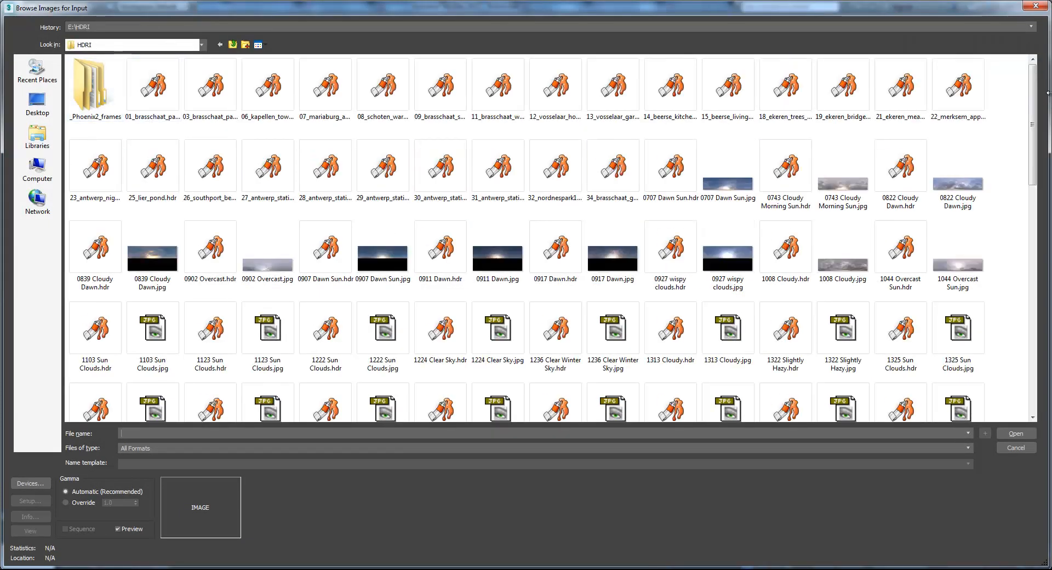
drag(1036, 99, 1017, 329)
click(611, 307)
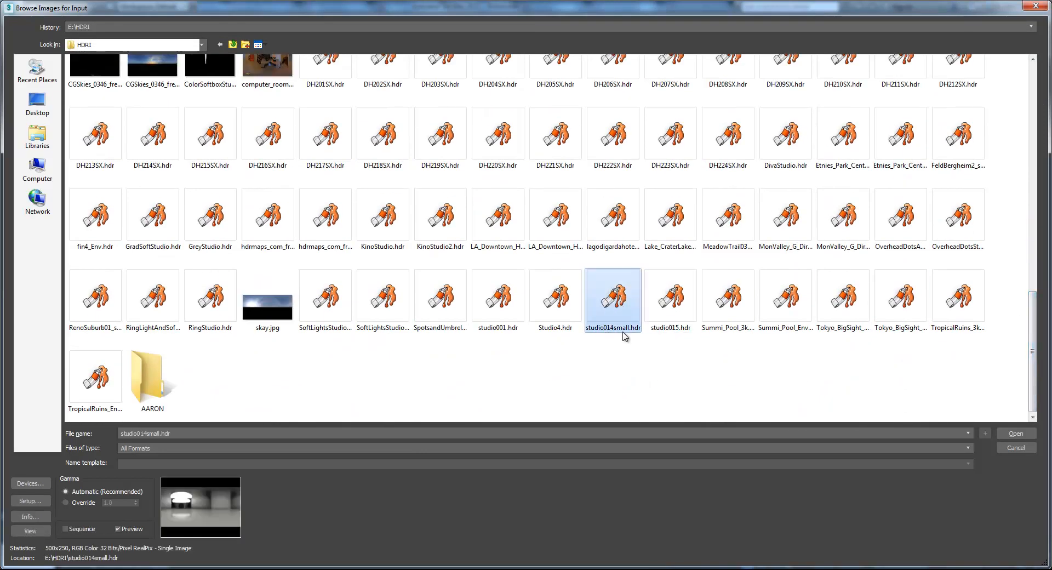
click(1012, 431)
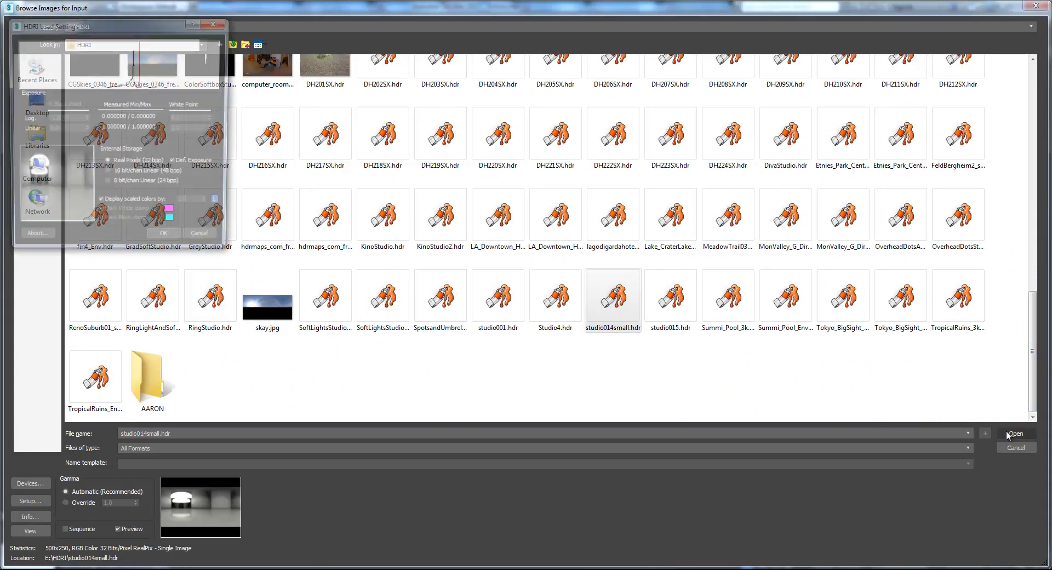
click(174, 244)
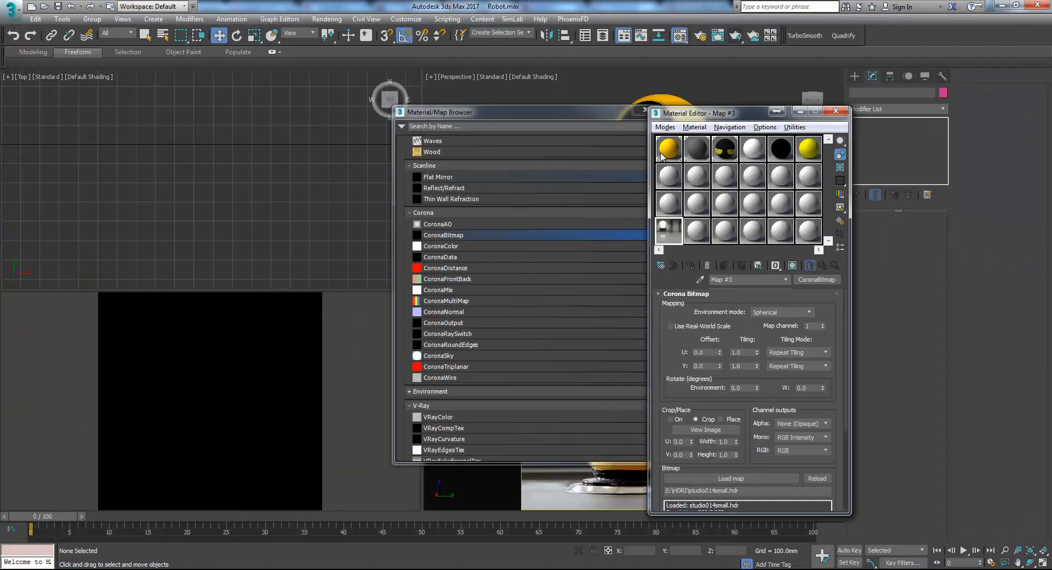
click(644, 110)
Assign the studio014small.hdr map as the scene's environment map
click(532, 161)
key(8)
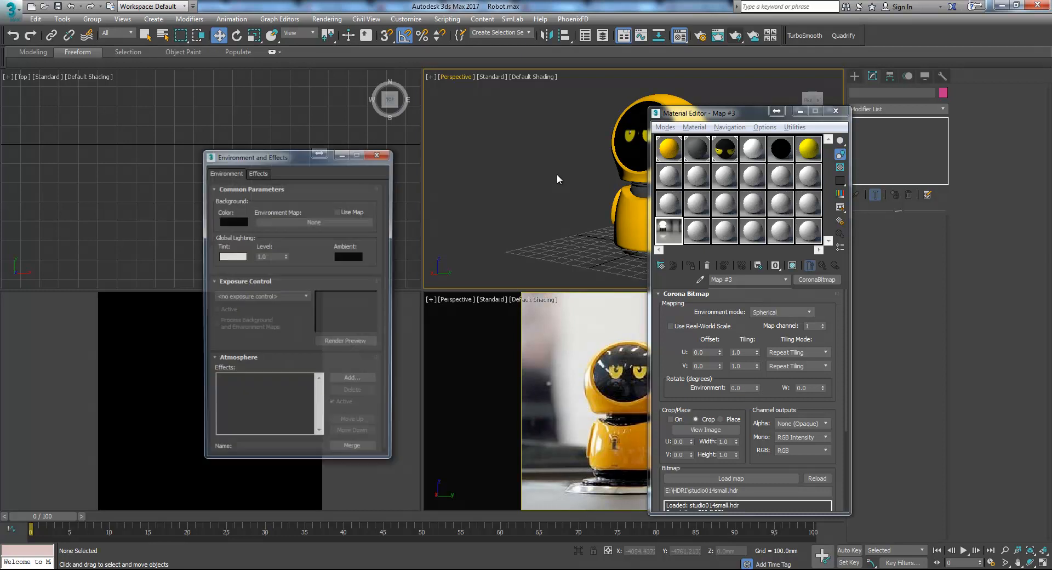
drag(668, 233, 298, 220)
click(274, 342)
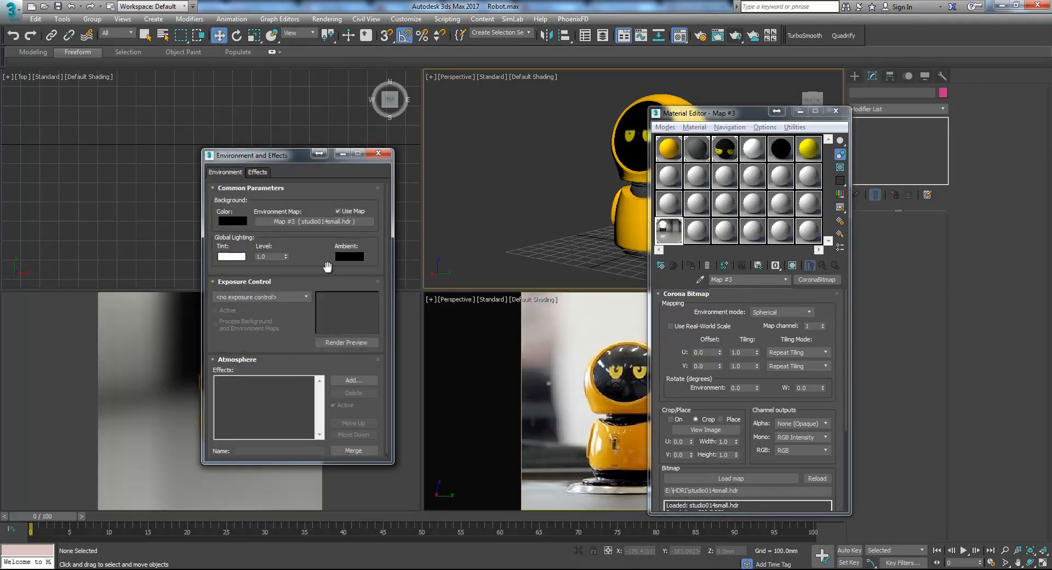
click(343, 153)
Frame the whole robot in the interactive render through the reference-photo Perspective view, keeping the Material Editor clear of it
click(547, 358)
middle_drag(549, 399, 526, 391)
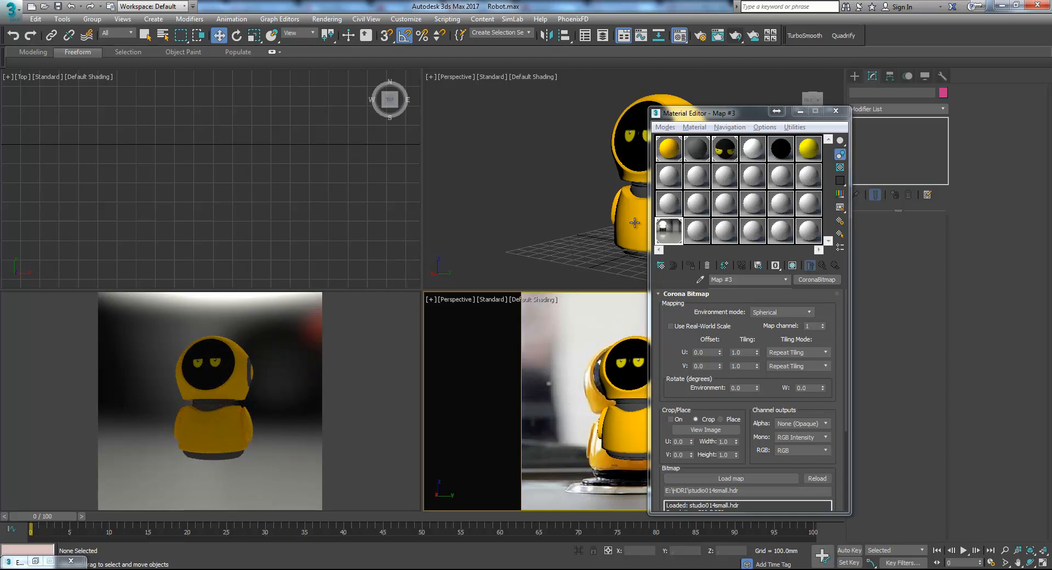
drag(738, 117, 798, 117)
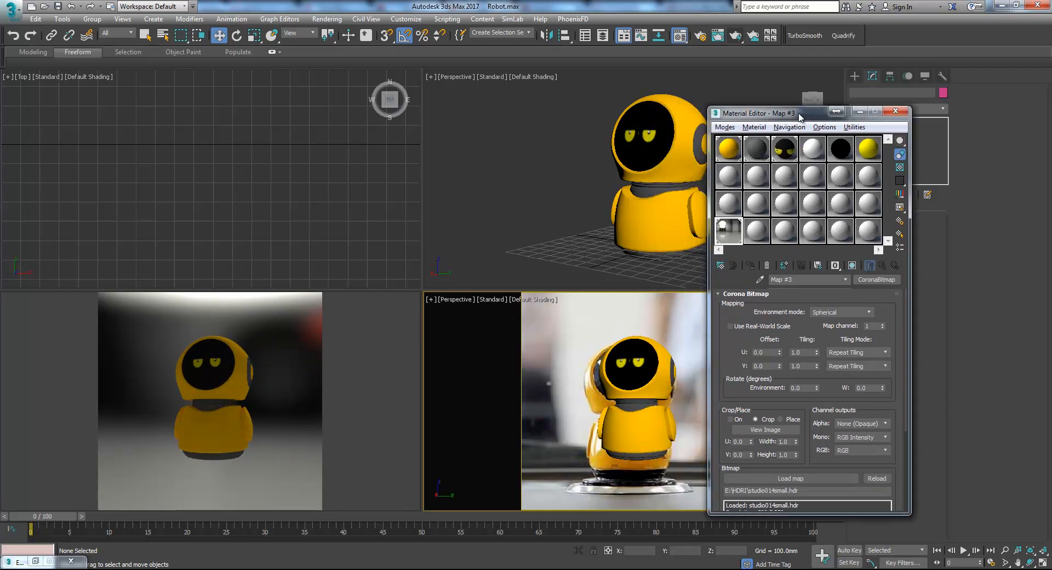
Convert the robot's yellow 01 - Default material to CoronaMtl with the same yellow as diffuse colour and a reflection level of 1.0
click(860, 159)
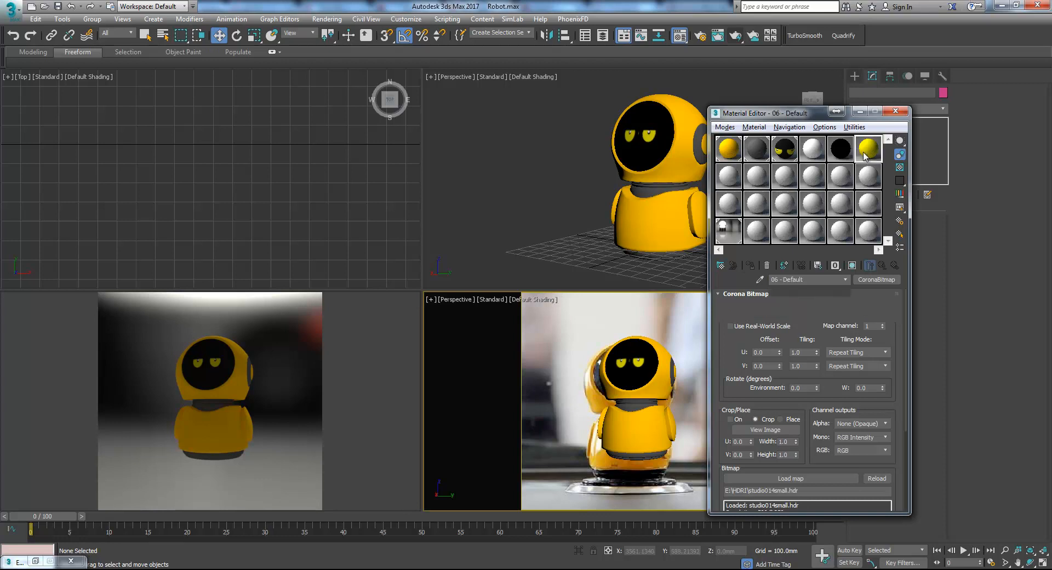
click(731, 152)
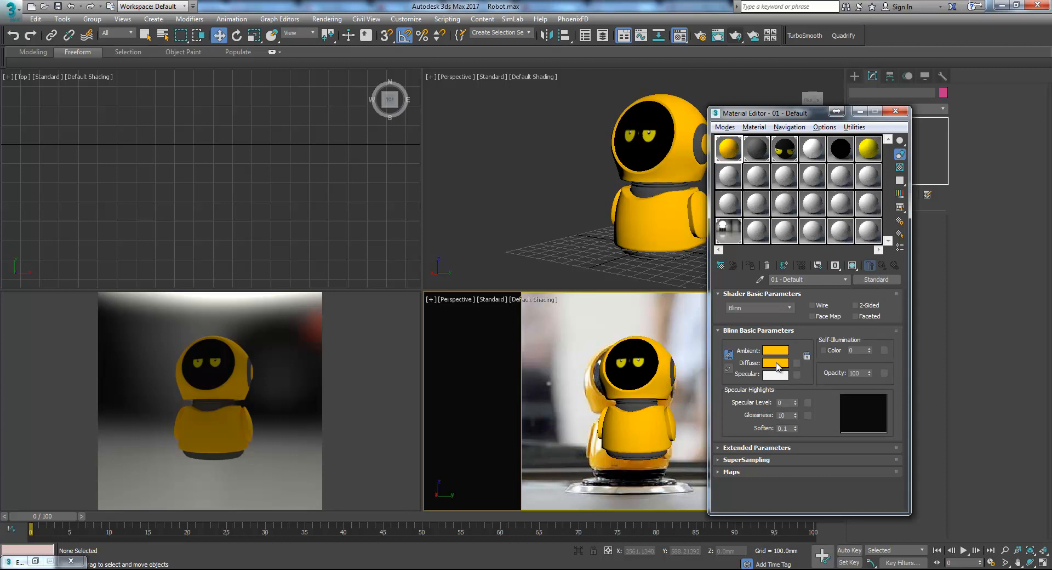
click(878, 282)
double_click(444, 252)
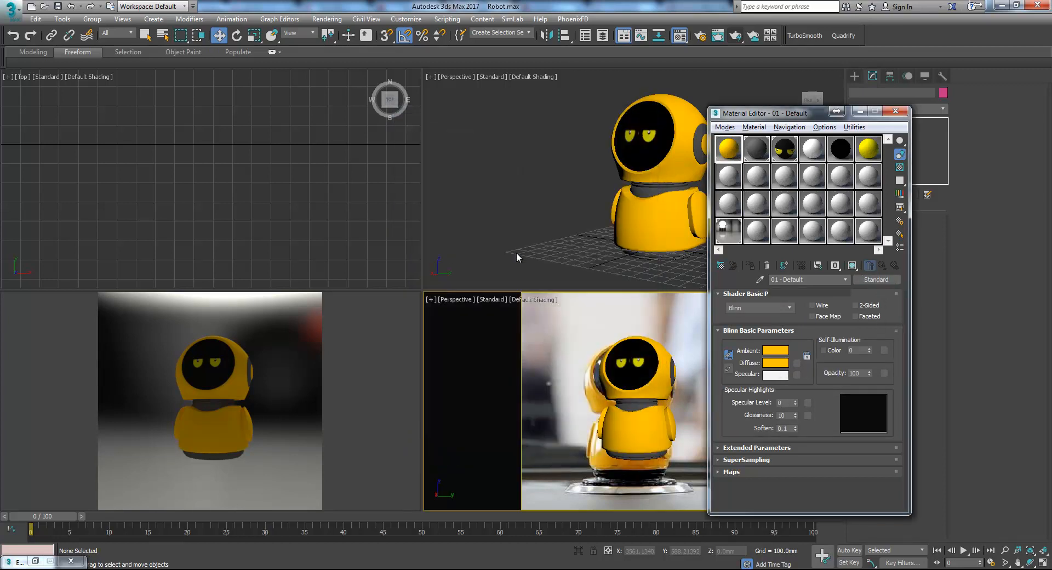
right_click(855, 314)
click(898, 328)
drag(788, 358, 794, 275)
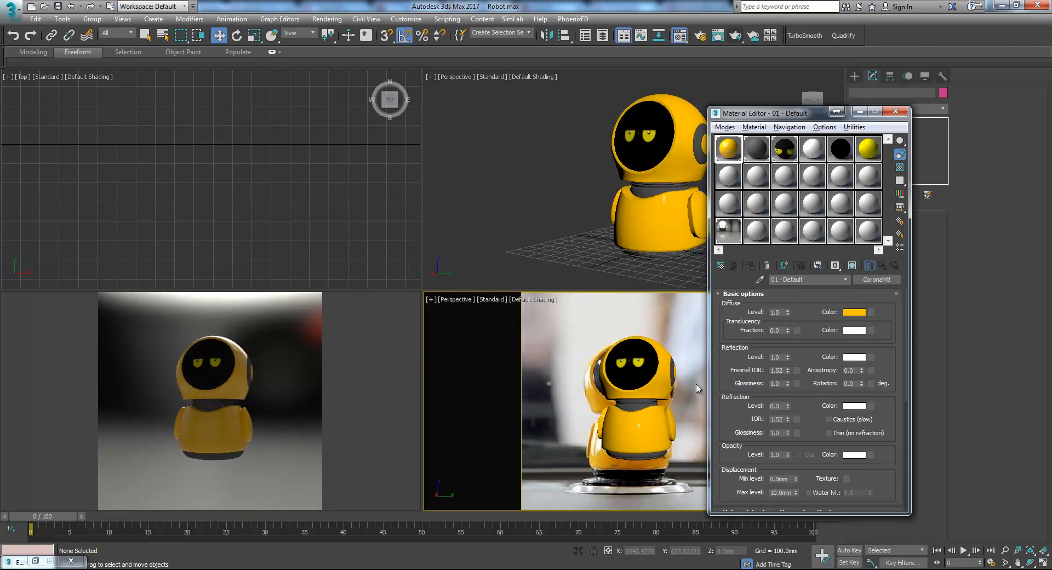
middle_drag(637, 412, 669, 415)
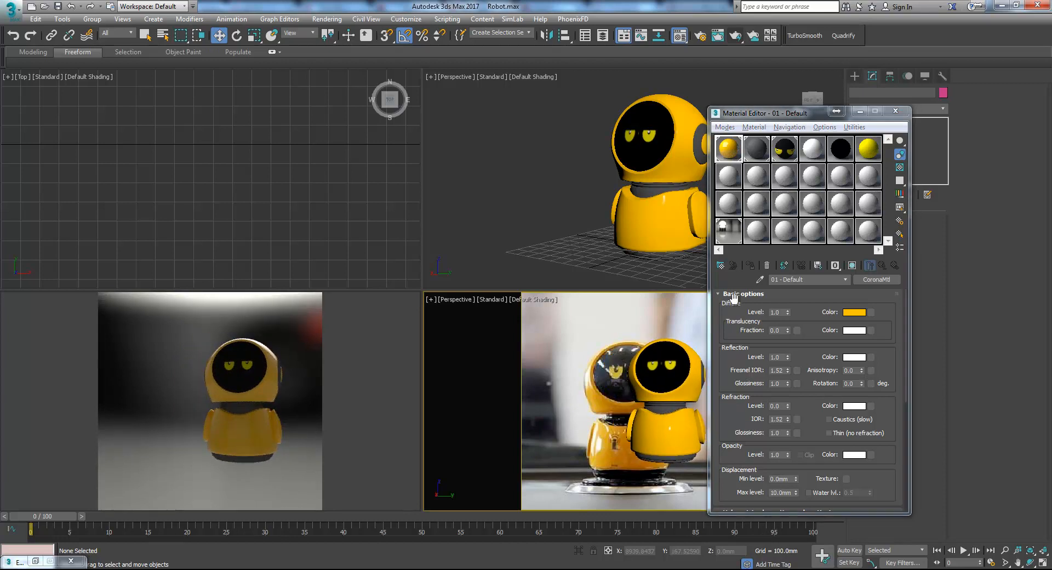
Convert the dark grey 02 - Default material to CoronaMtl with a black diffuse colour and a reflection level of 1.0
click(754, 148)
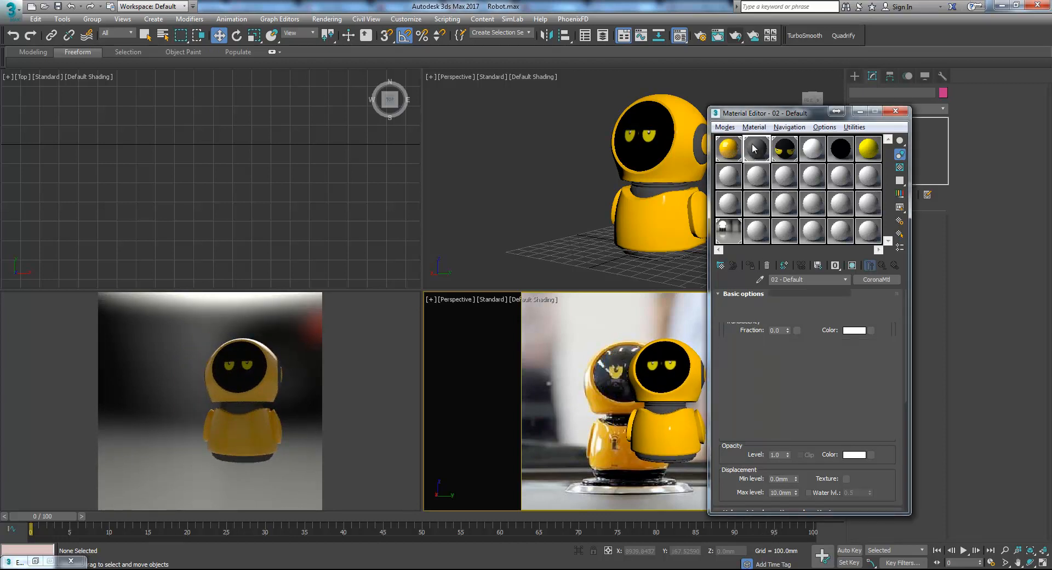
click(878, 280)
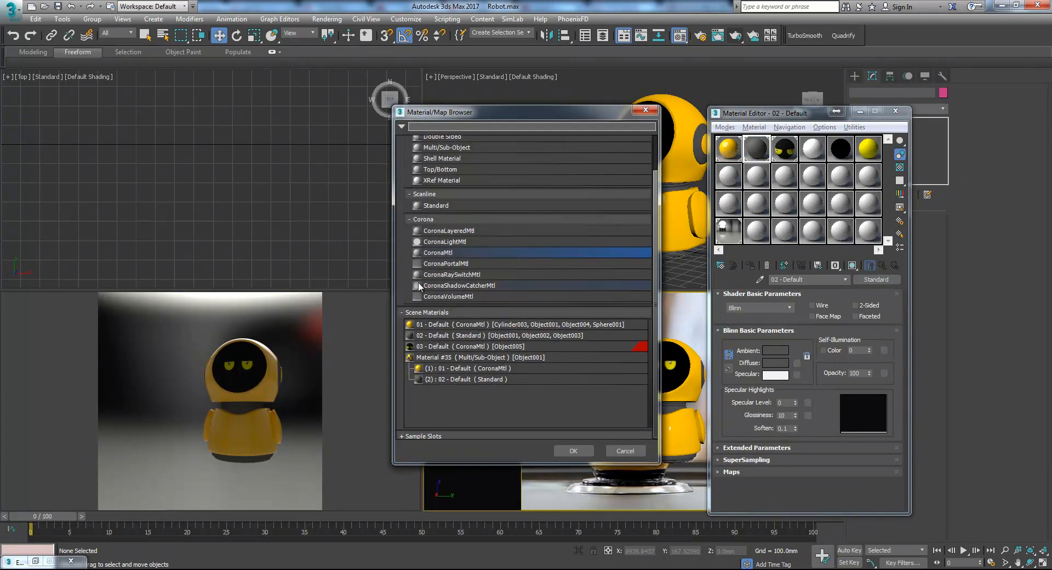
double_click(467, 252)
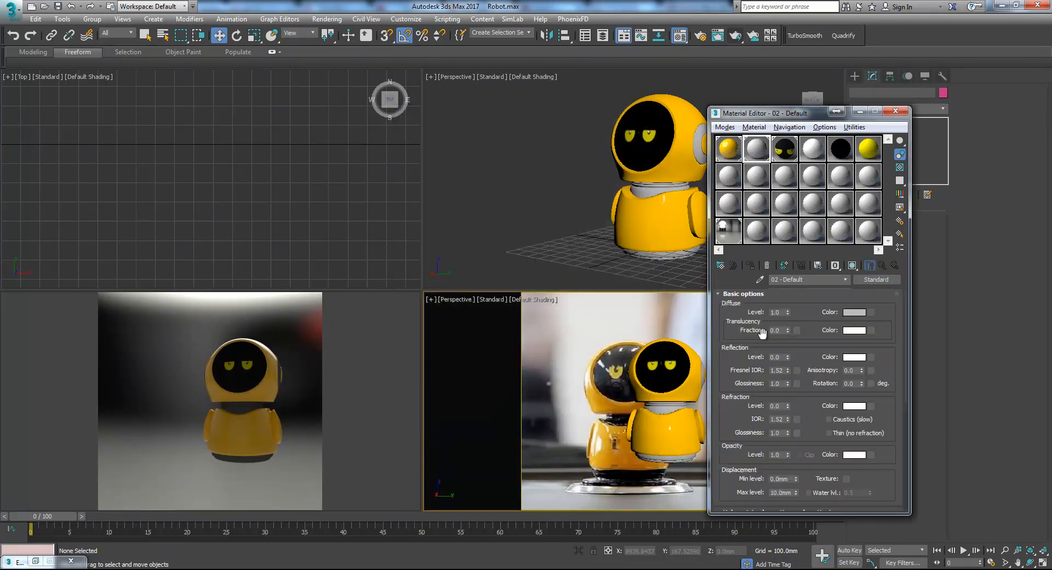
click(855, 312)
drag(321, 90, 324, 75)
click(406, 168)
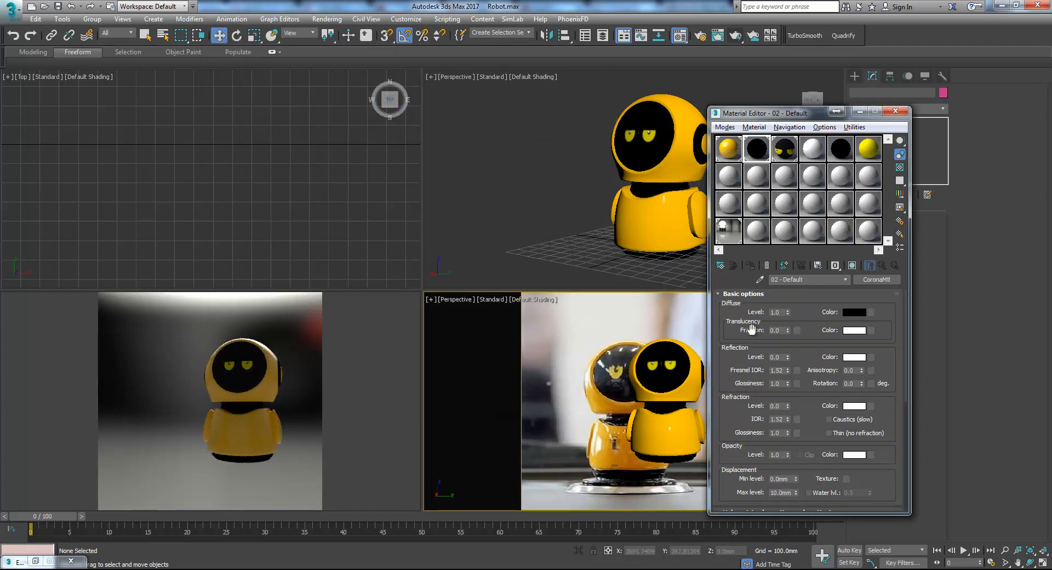
drag(788, 356, 793, 297)
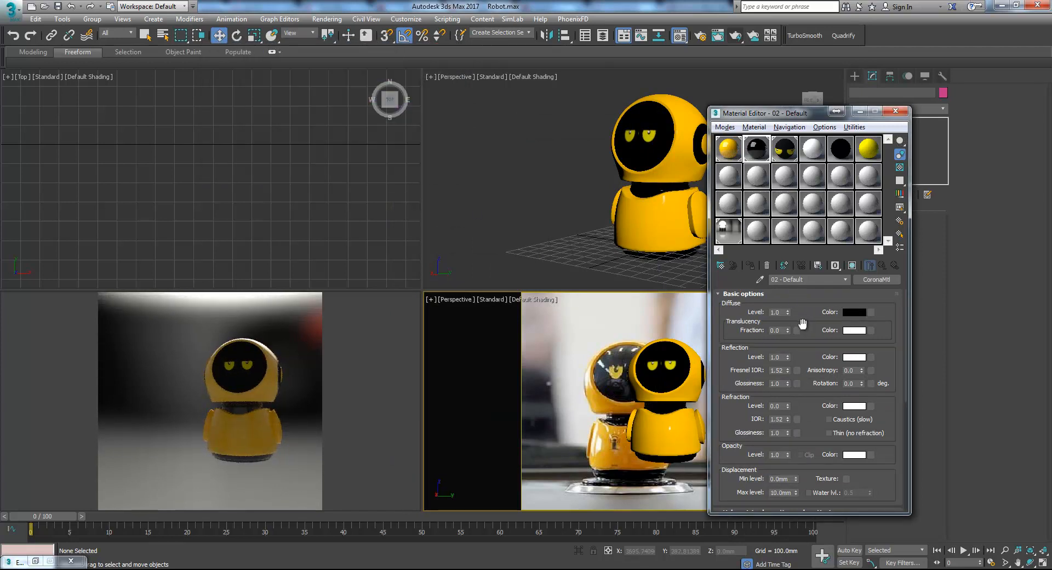
Set the reflection level of the face's 03 - Default material to 1.0
click(785, 149)
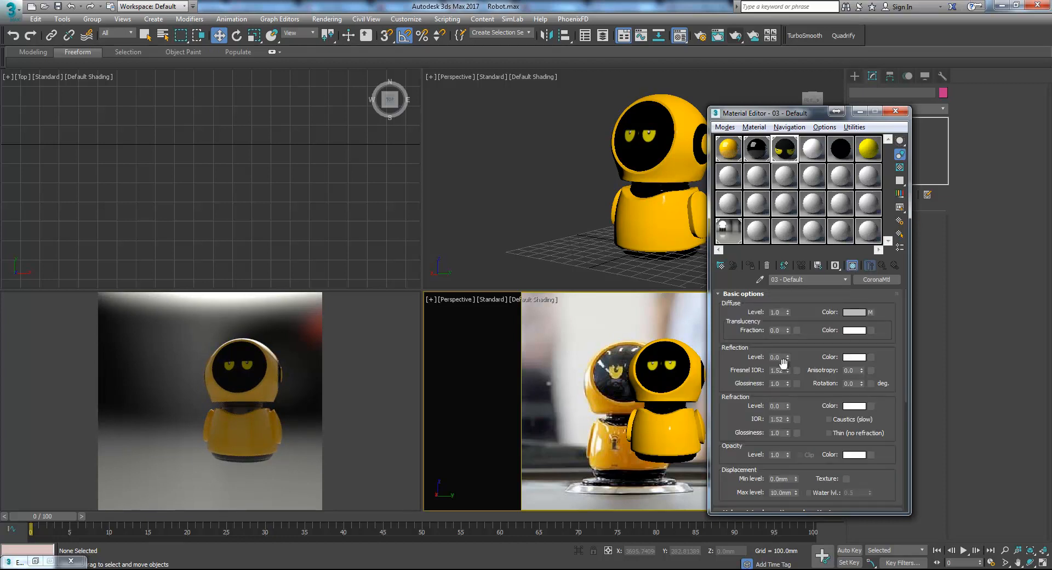
drag(788, 357, 776, 340)
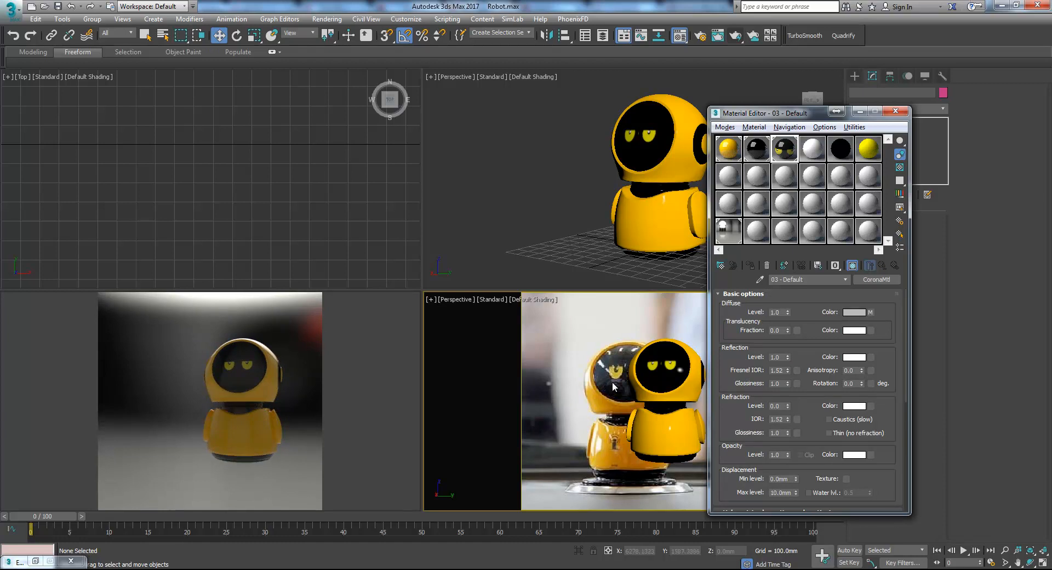
Load 08_schoten_warehouse.hdr with real 32 bpp pixels into the Map #3 environment map and inspect the robot's reflections from several angles
alt+middle_drag(609, 405, 673, 418)
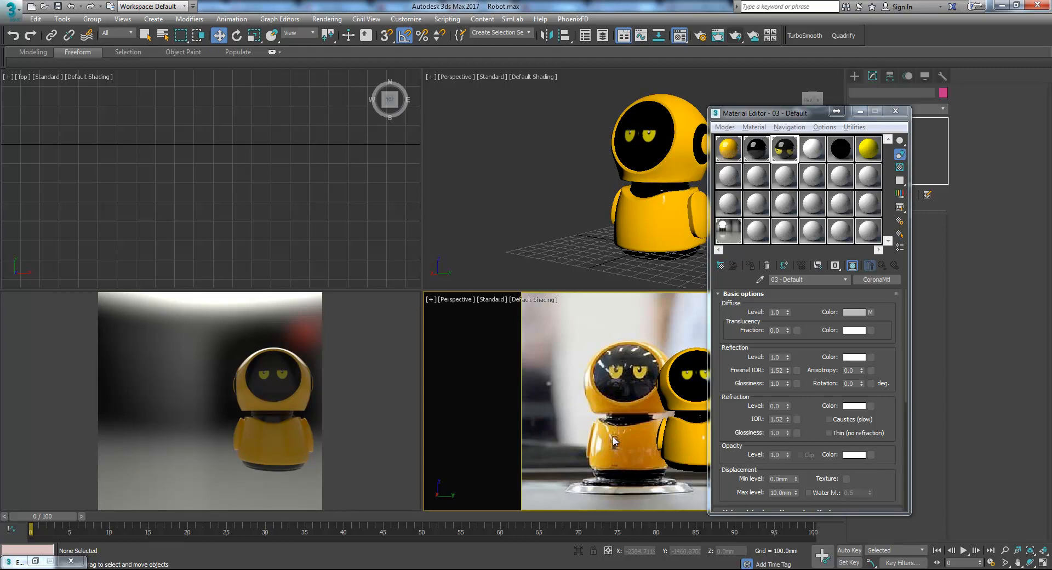
click(735, 237)
drag(798, 116, 835, 118)
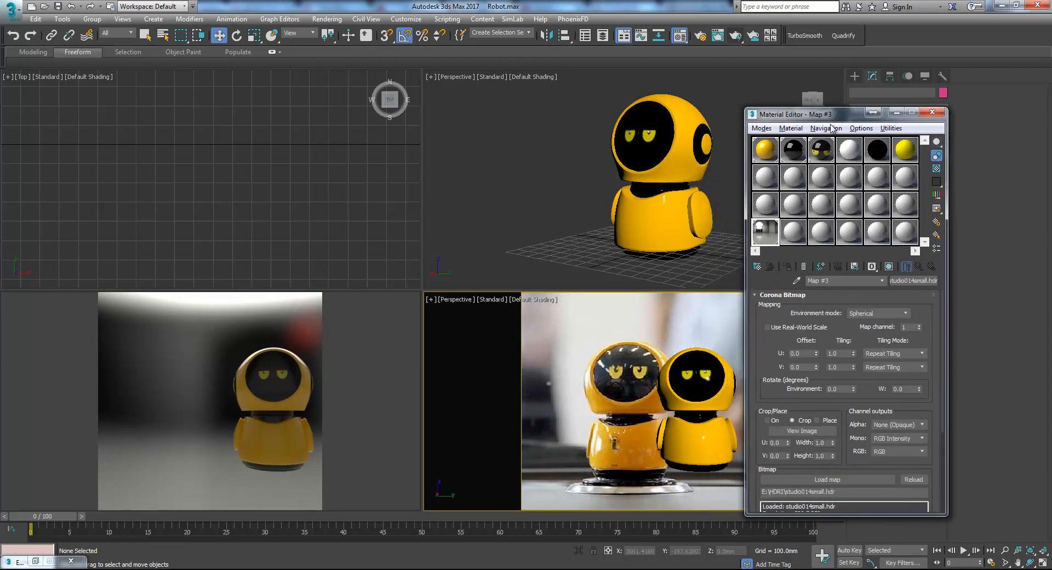
click(829, 480)
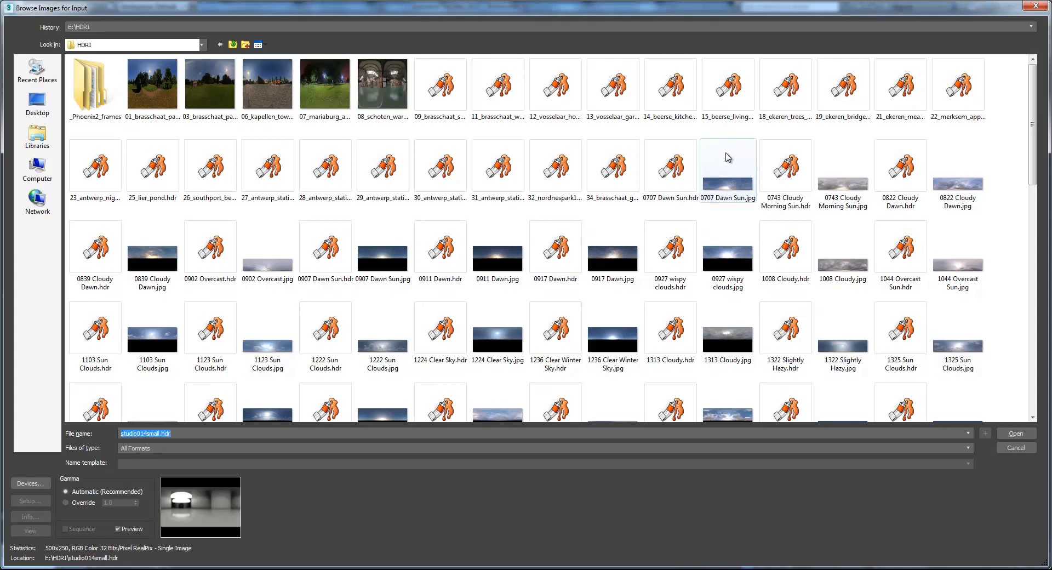
click(386, 88)
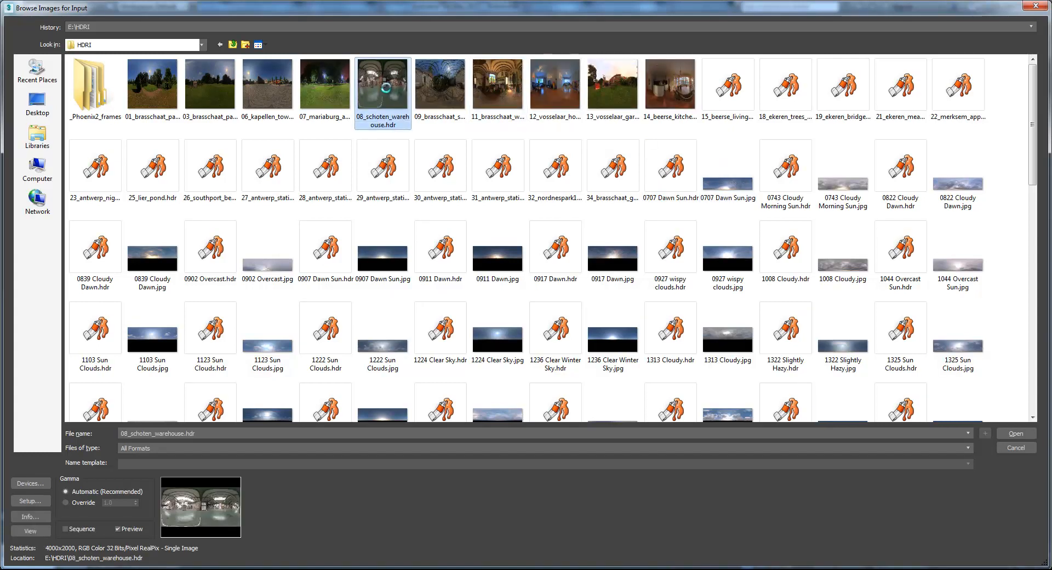
double_click(387, 87)
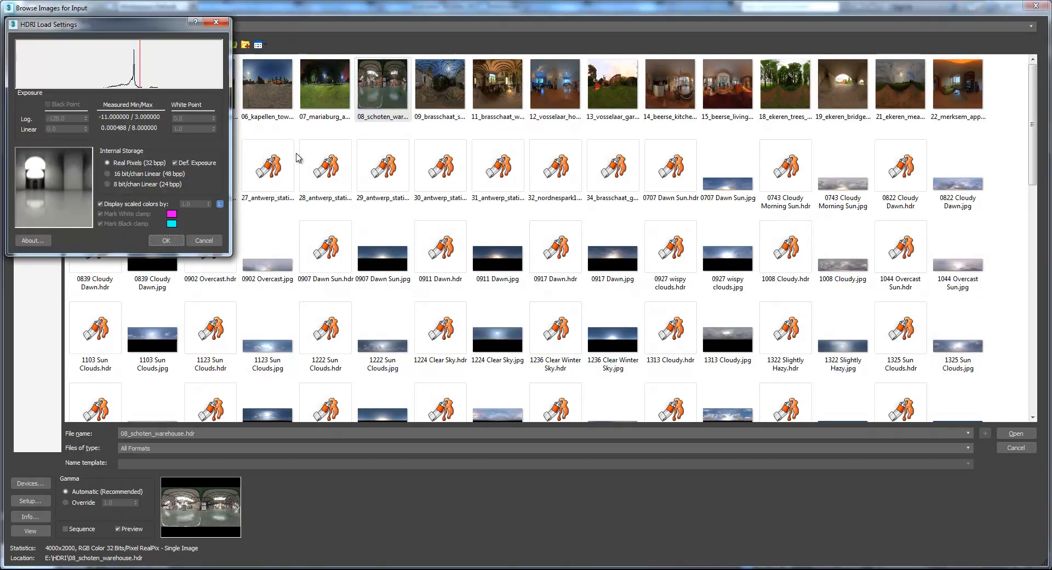
click(161, 244)
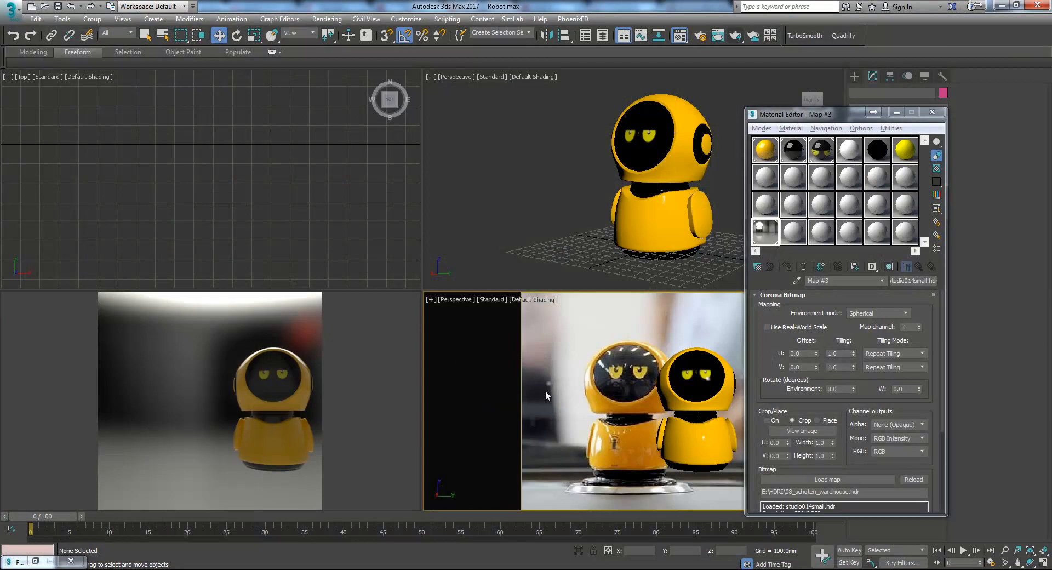
drag(684, 436, 649, 456)
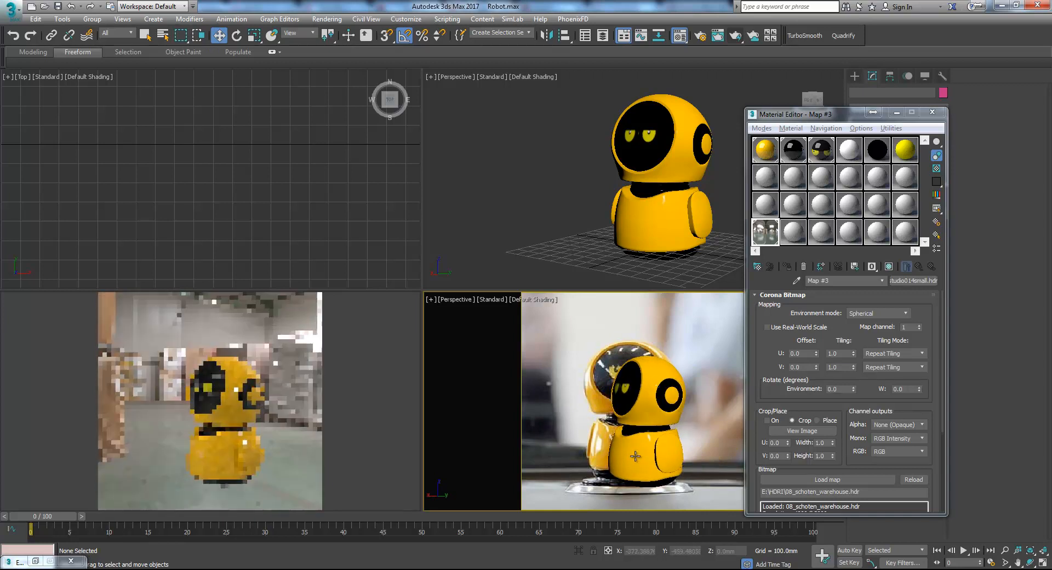
alt+middle_drag(679, 464, 728, 474)
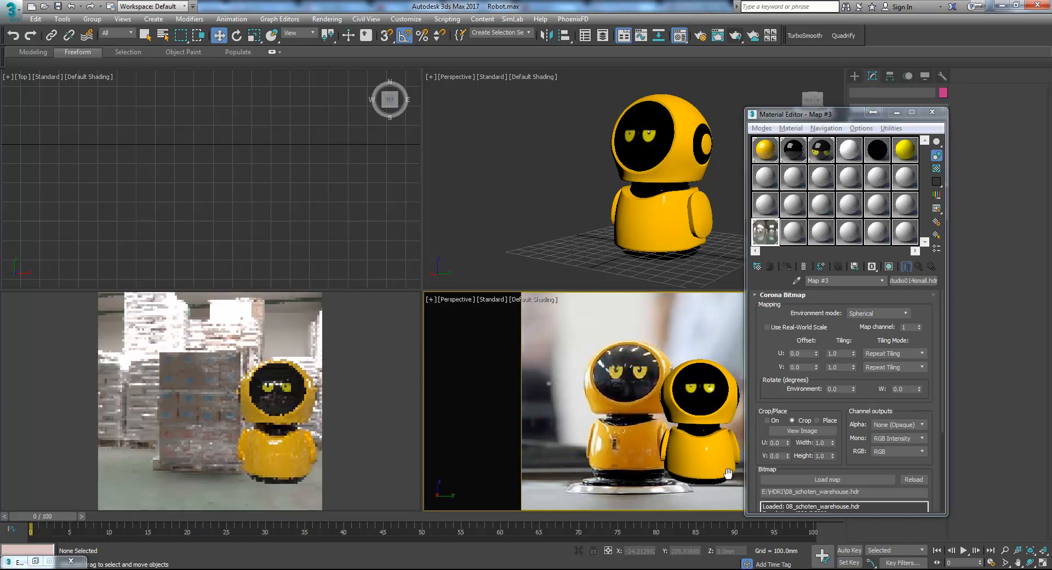
Change the diffuse colour of the robot's 01 - Default material to orange with RGB 250, 88, 0
click(777, 153)
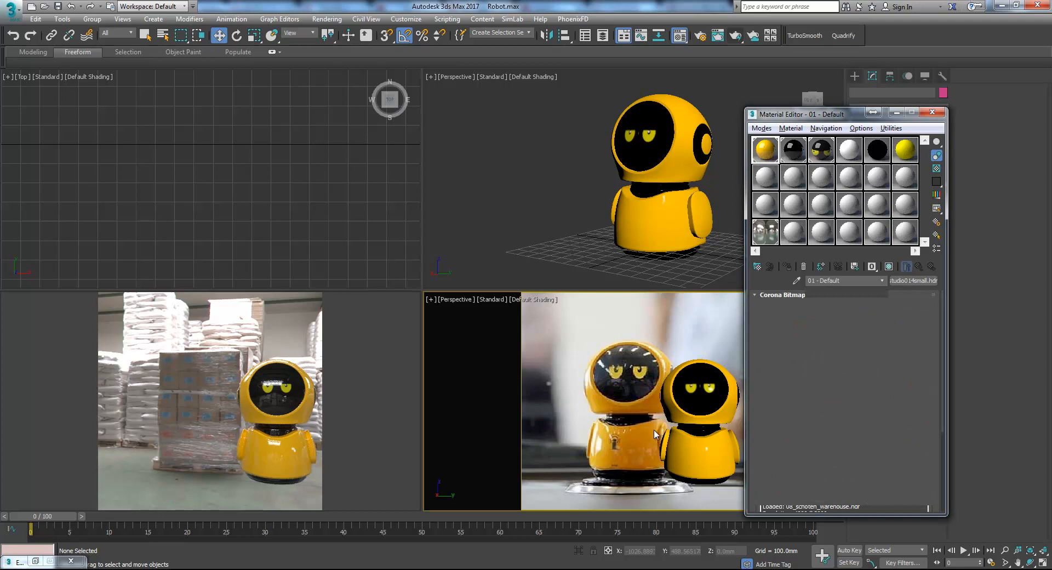
click(892, 315)
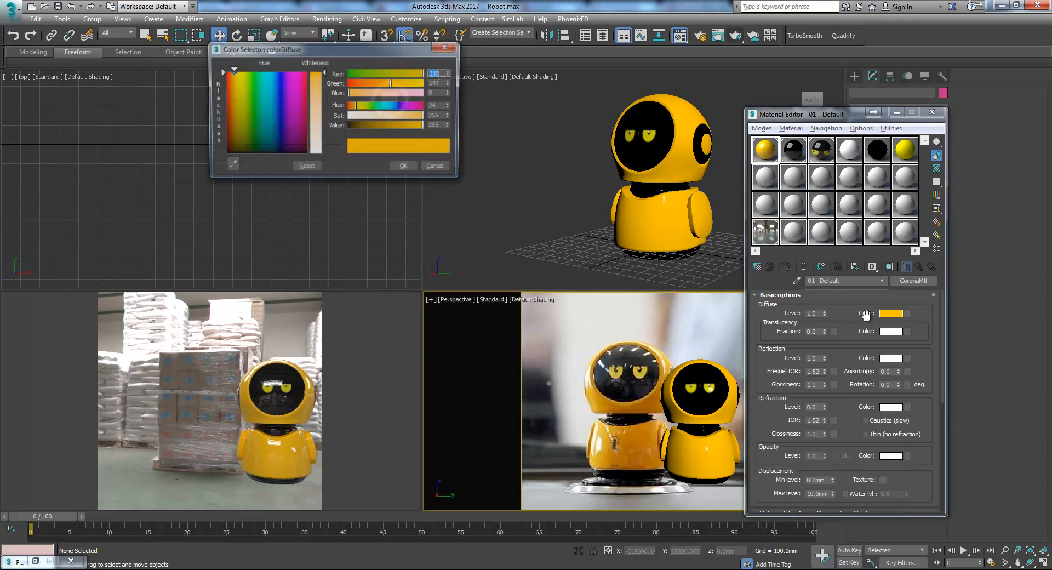
drag(231, 74, 230, 71)
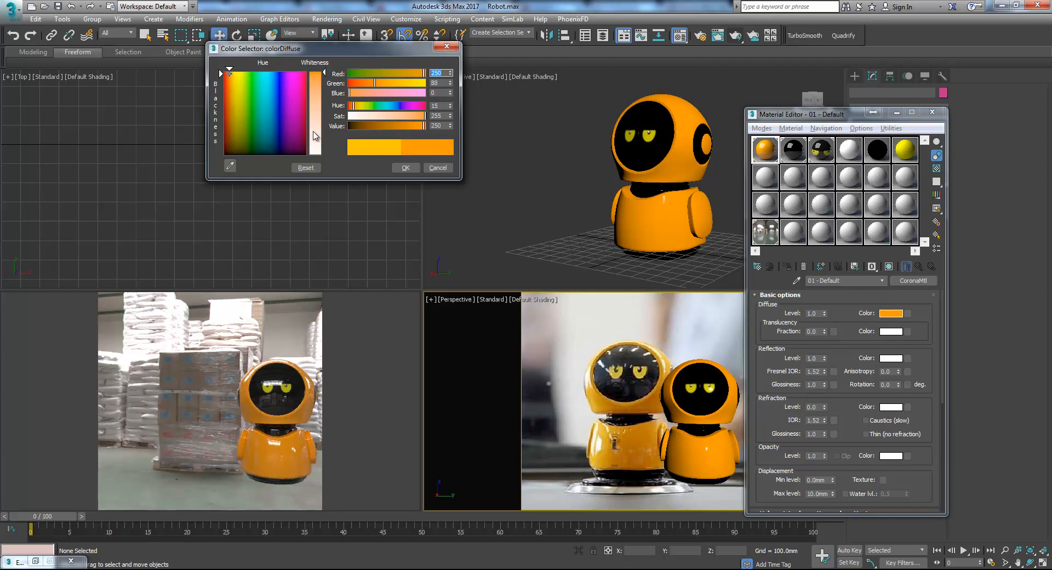
click(404, 168)
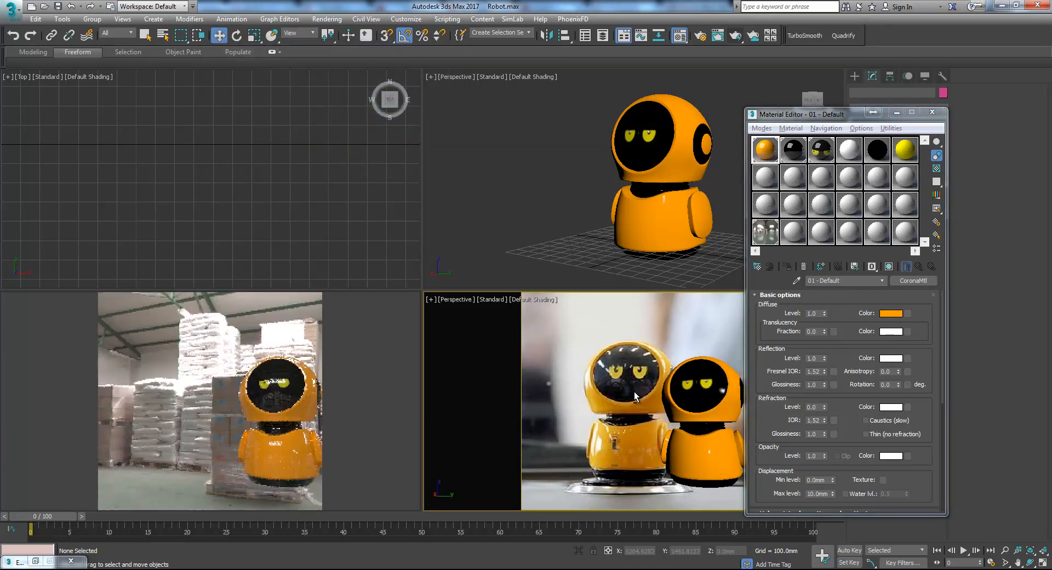
Load 11_brasschaat_workplace.hdr into the Map #3 environment map and view the robot closer in the interactive render
click(772, 242)
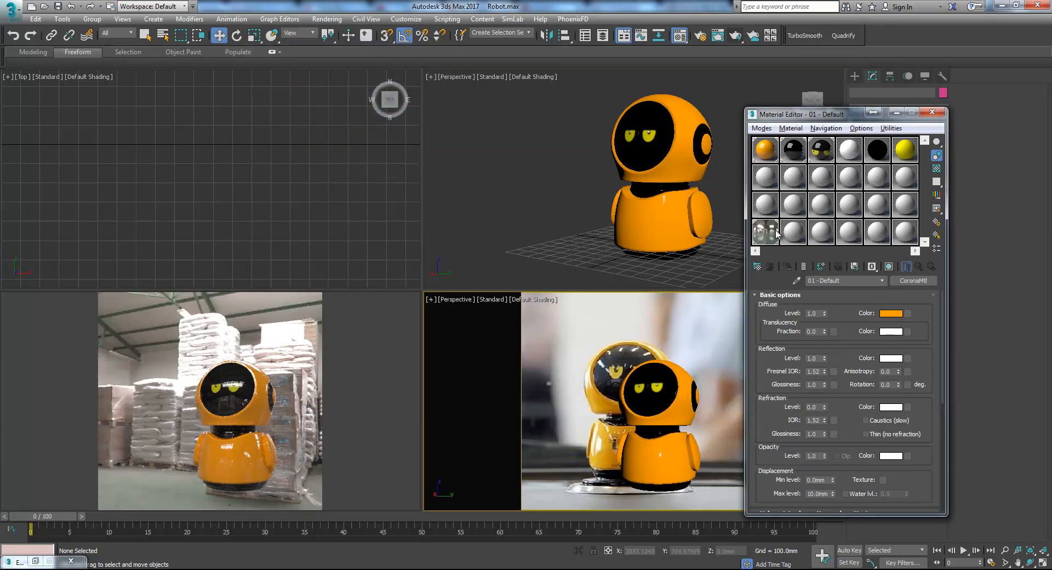
click(768, 234)
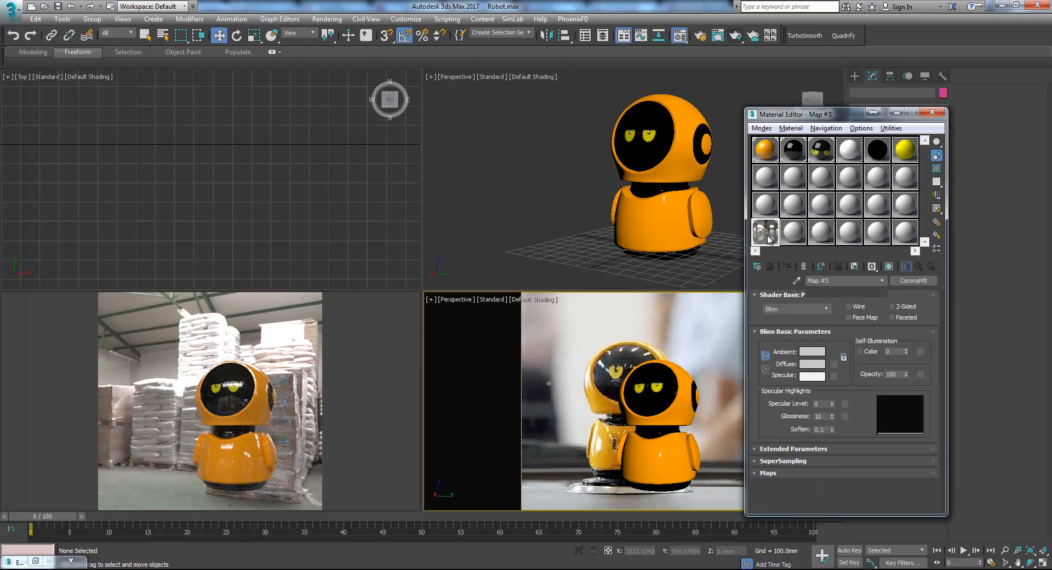
click(836, 479)
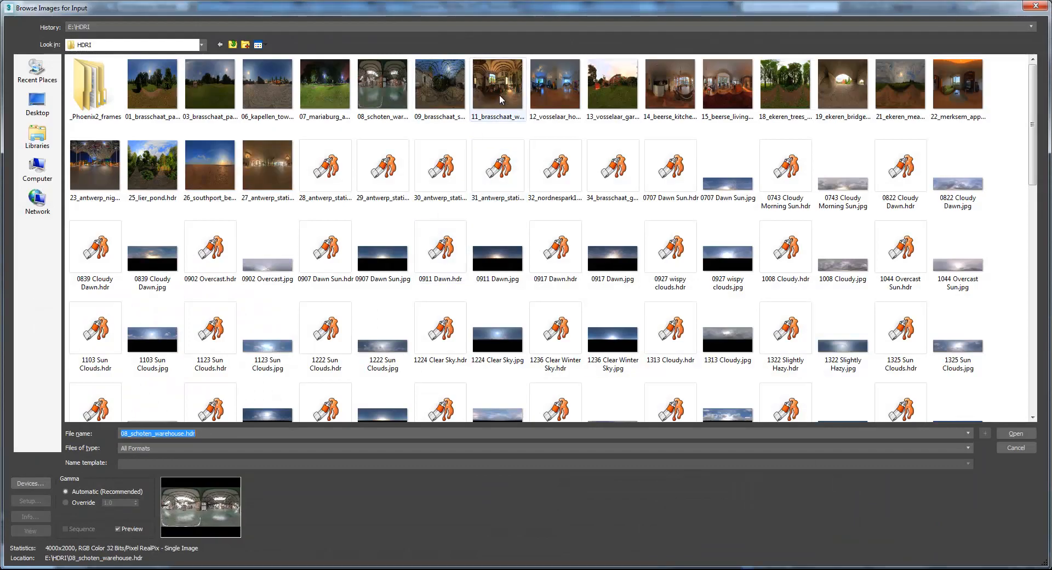
click(500, 94)
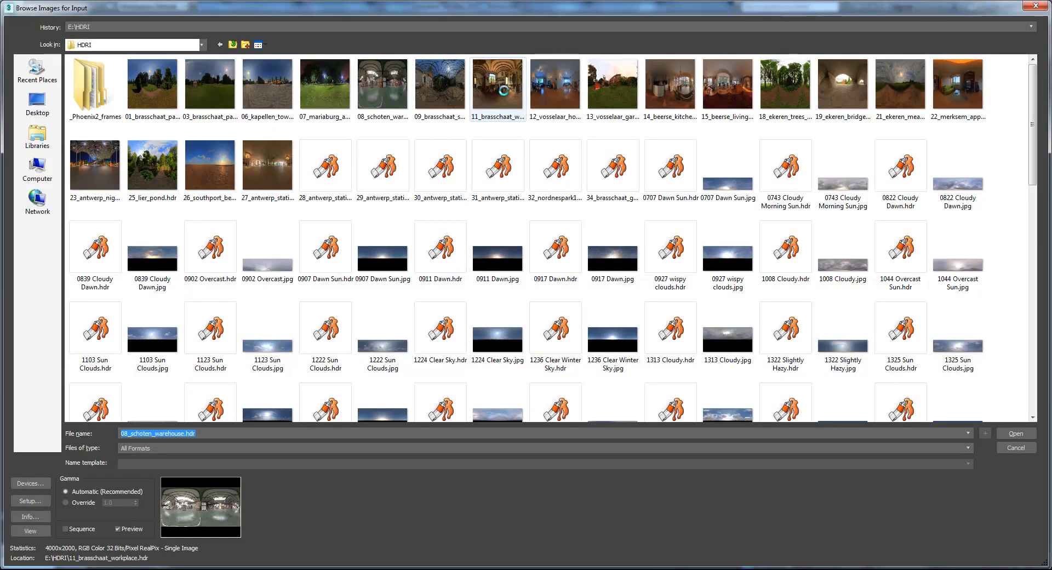
double_click(502, 96)
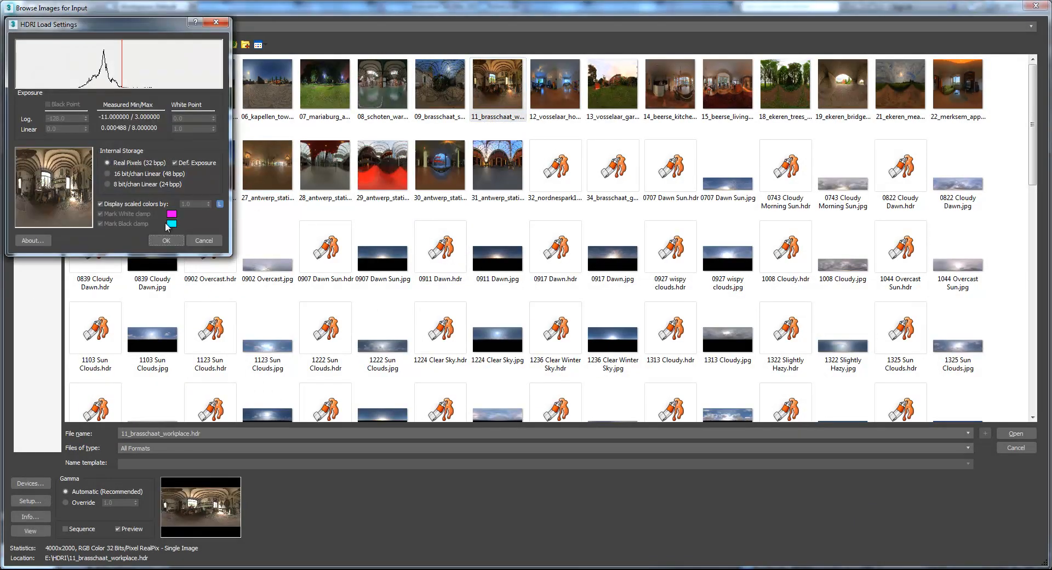
click(175, 244)
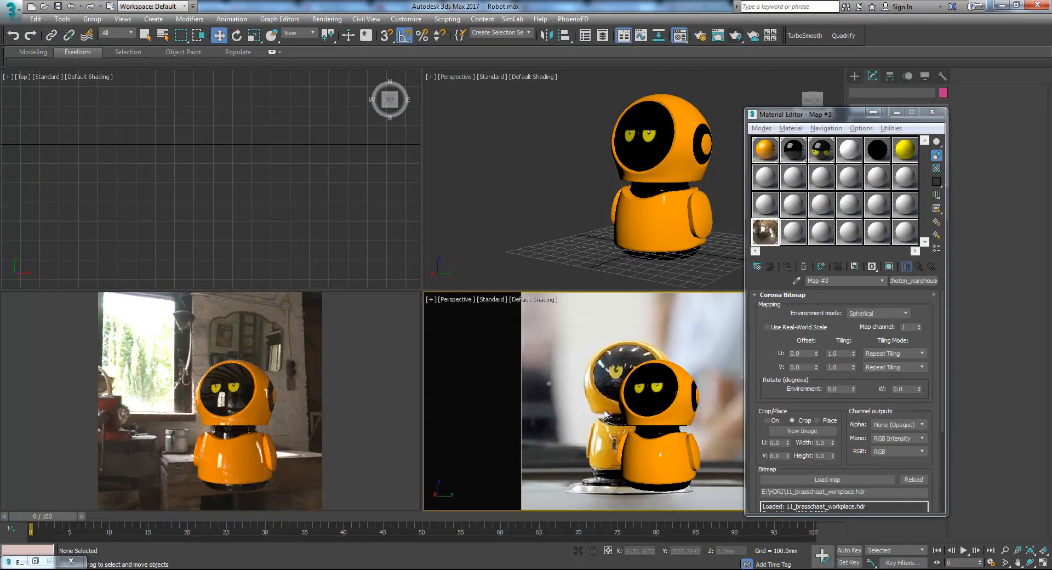
alt+middle_drag(605, 417, 682, 436)
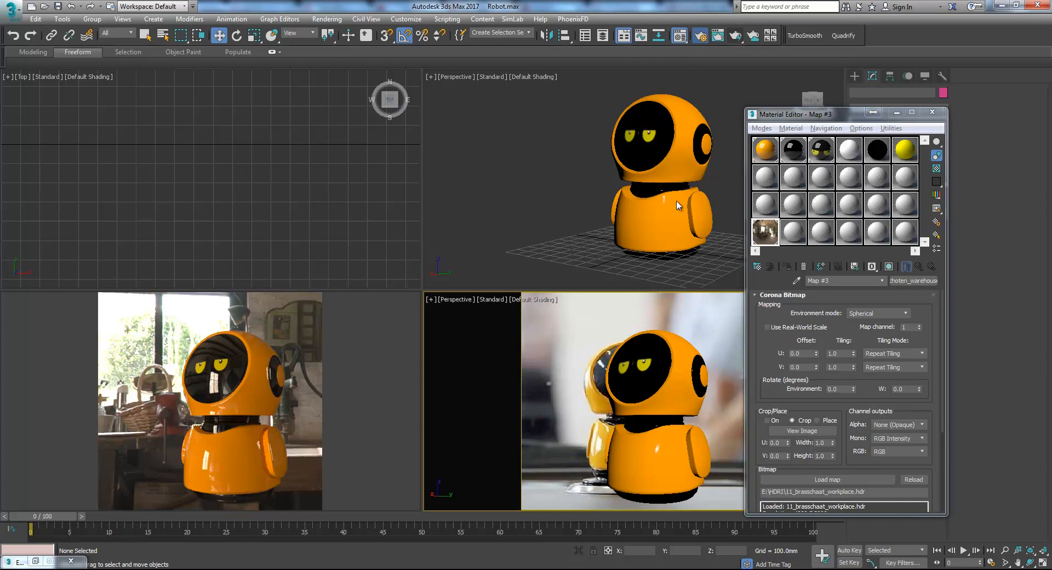
Enable Bloom and Glare in the Corona render settings with bloom intensity 5.0, glare intensity 5.0 and a threshold of 0.71
click(700, 36)
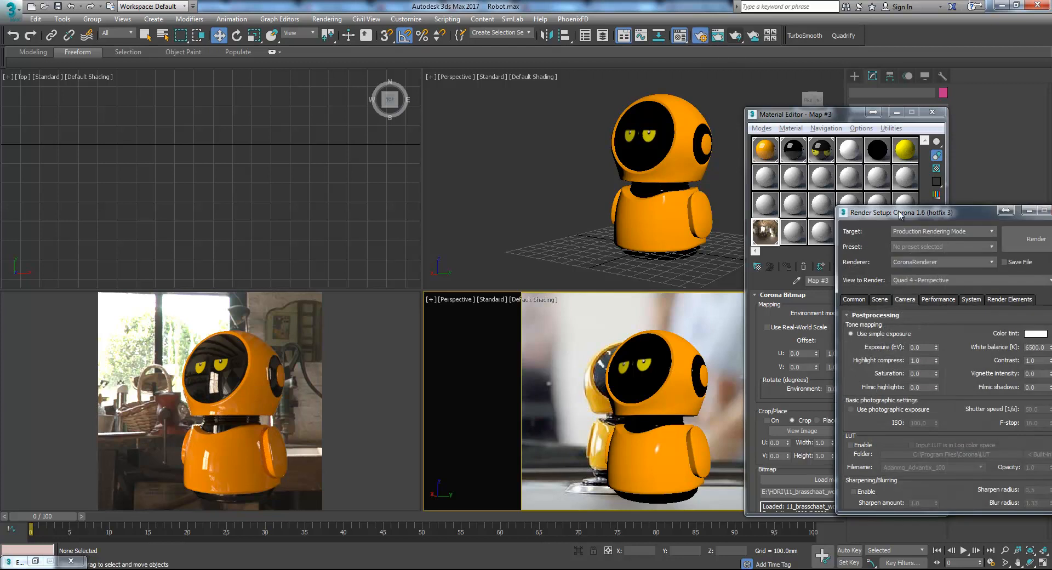
drag(881, 186, 799, 128)
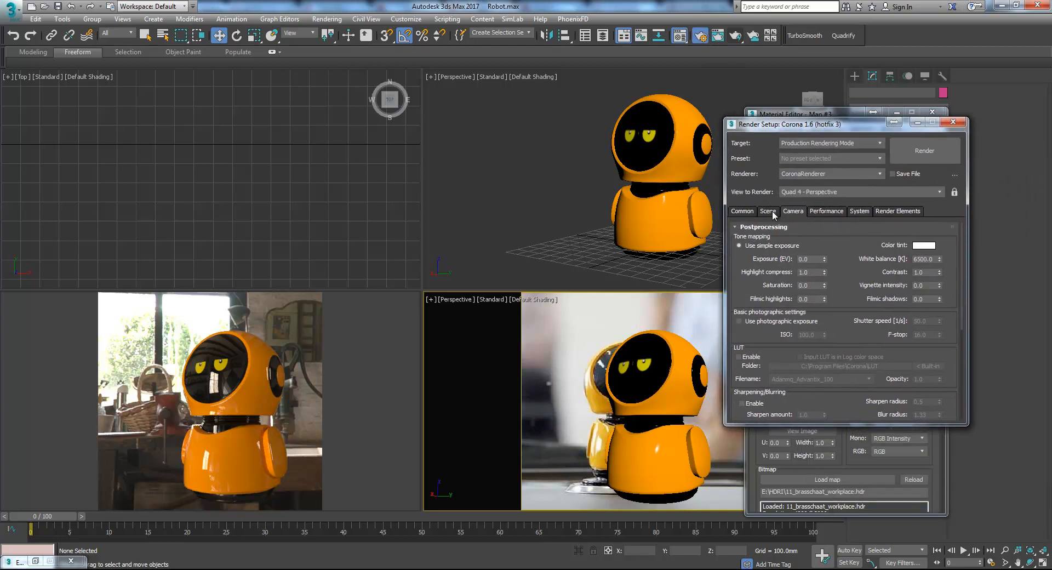
drag(825, 259, 852, 174)
click(738, 322)
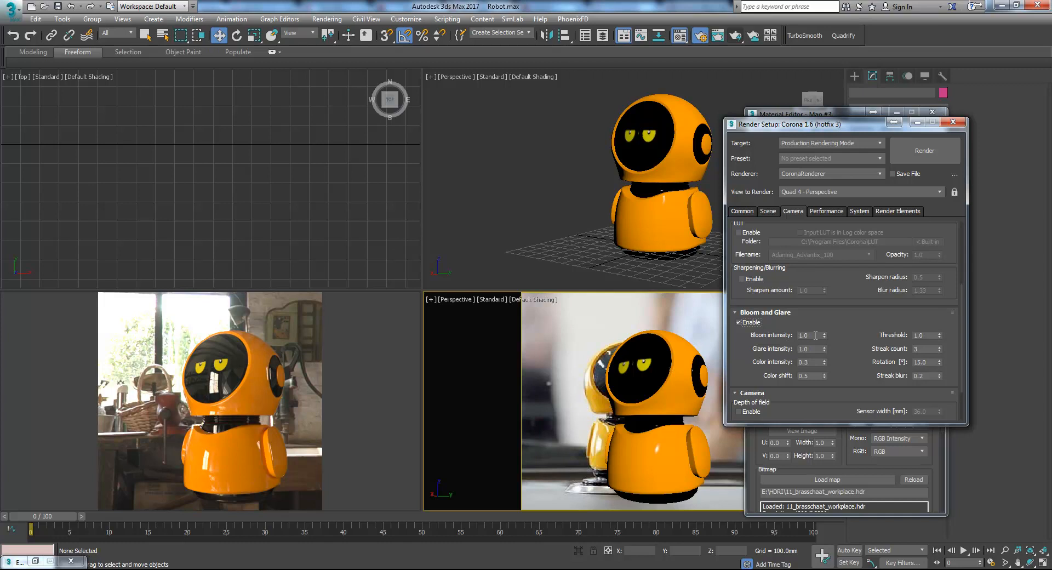
text(5)
key(Return)
double_click(814, 348)
text(5)
key(Return)
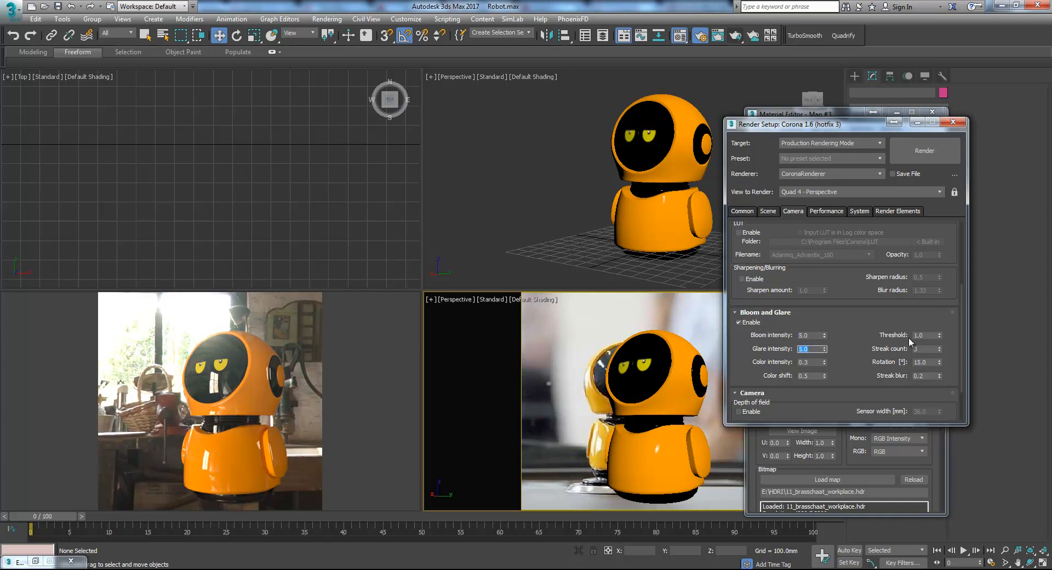
drag(939, 334, 940, 361)
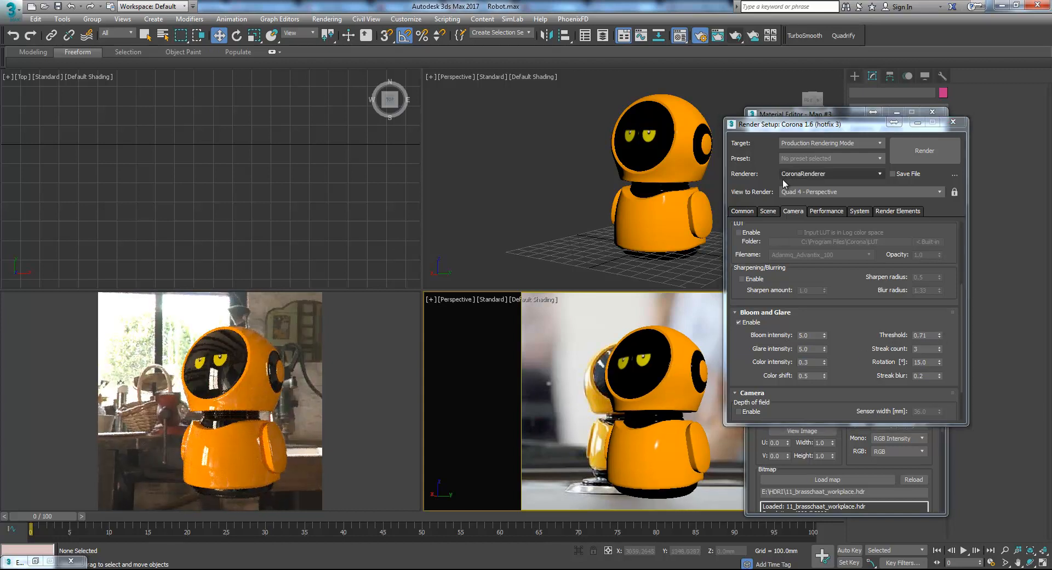
Load 14_beerse_kitchen.hdr into the Map #3 environment map and turn the robot to face the view
drag(785, 127, 887, 150)
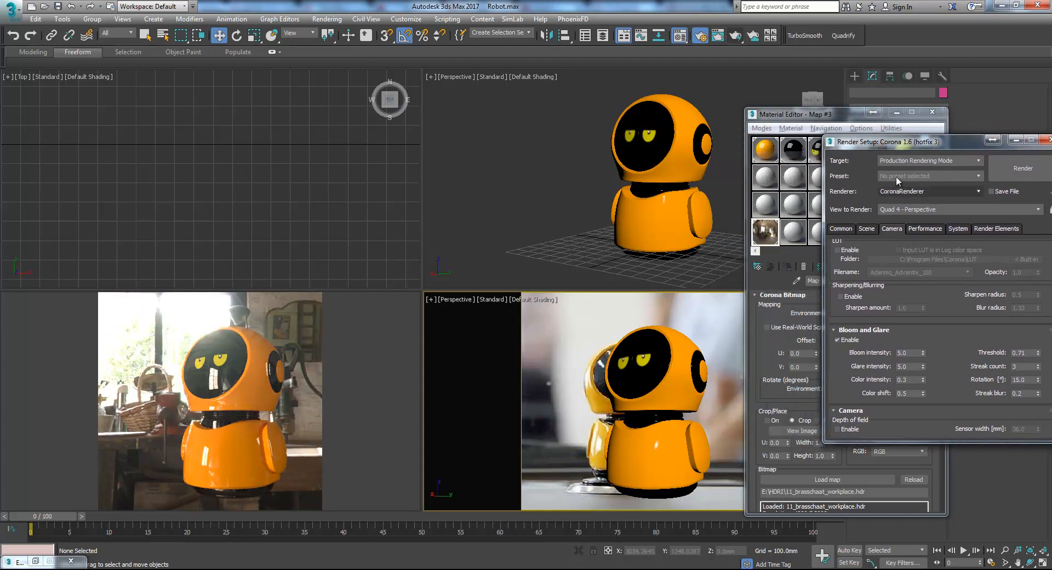
click(790, 365)
click(811, 479)
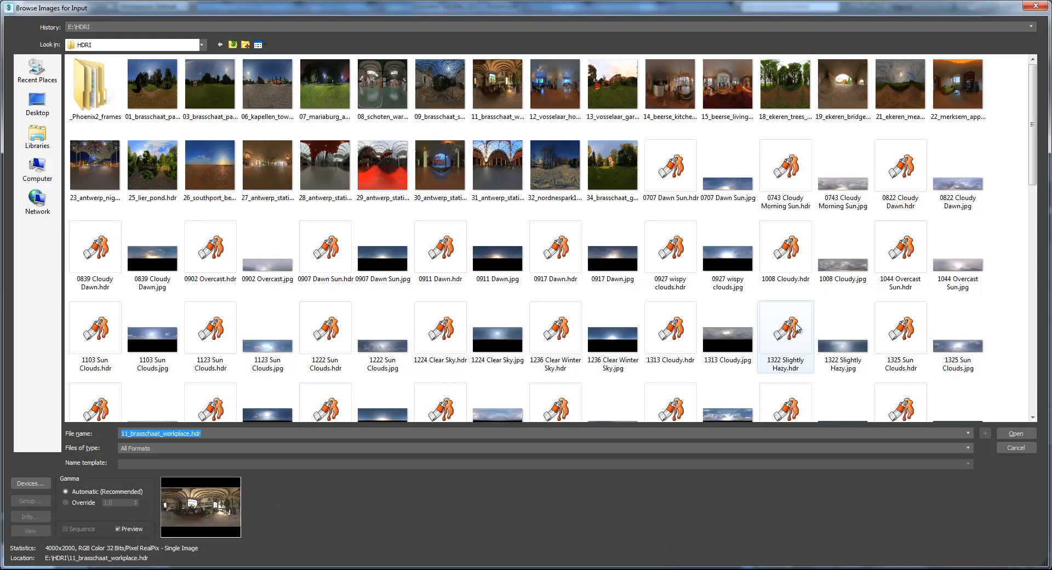
double_click(680, 88)
click(167, 240)
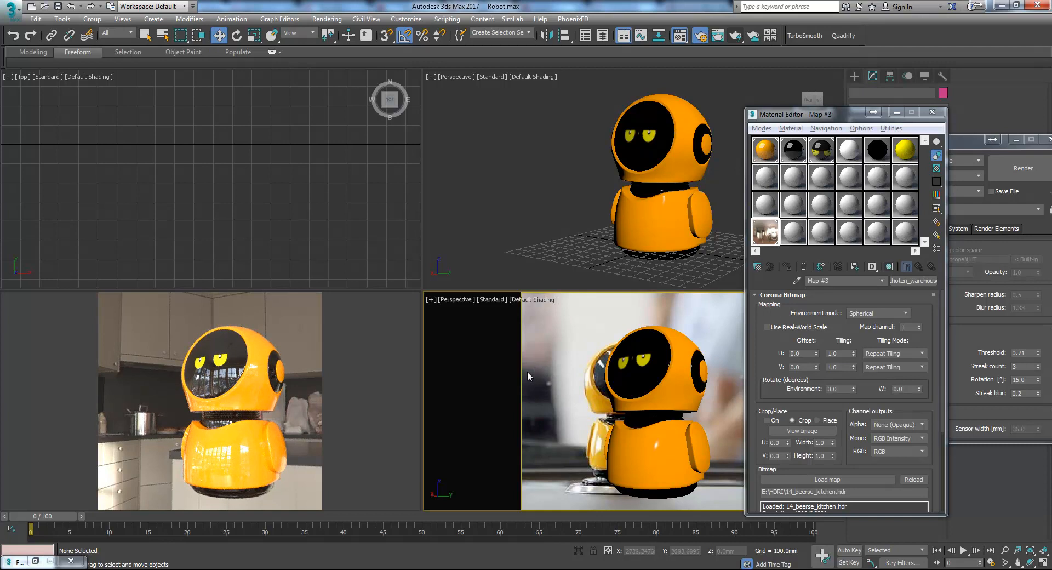
middle_drag(527, 370, 620, 414)
Set the reflection glossiness of the black 02 - Default material and the face's 03 - Default material to 0.9
click(801, 157)
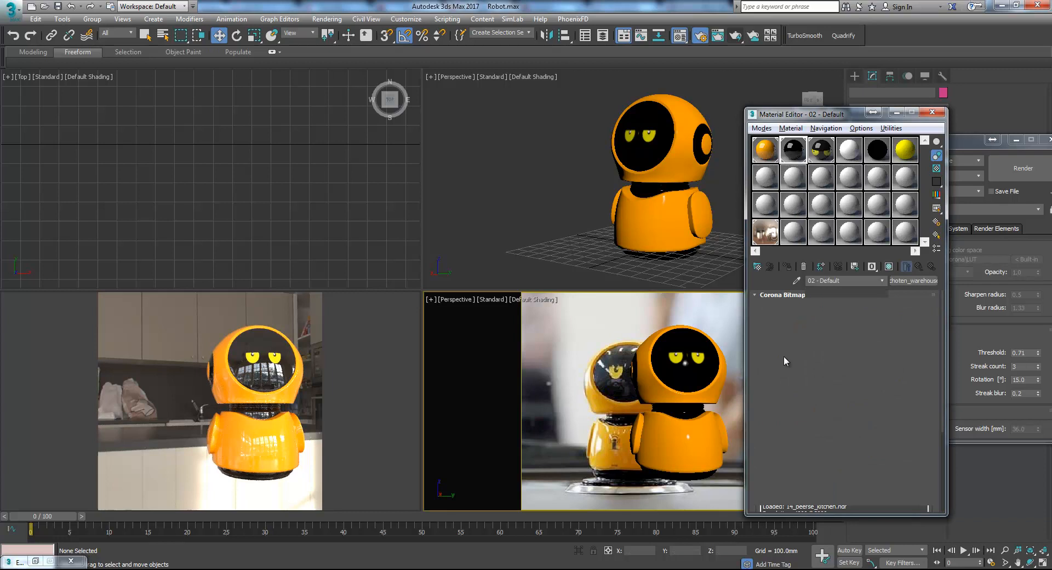
click(817, 384)
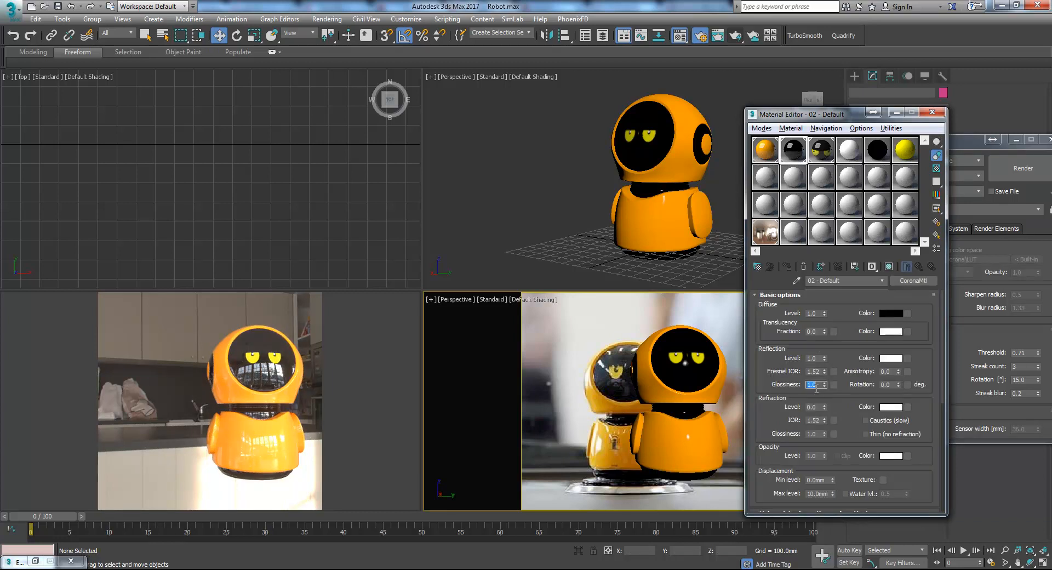
text(0.9)
key(Return)
click(821, 154)
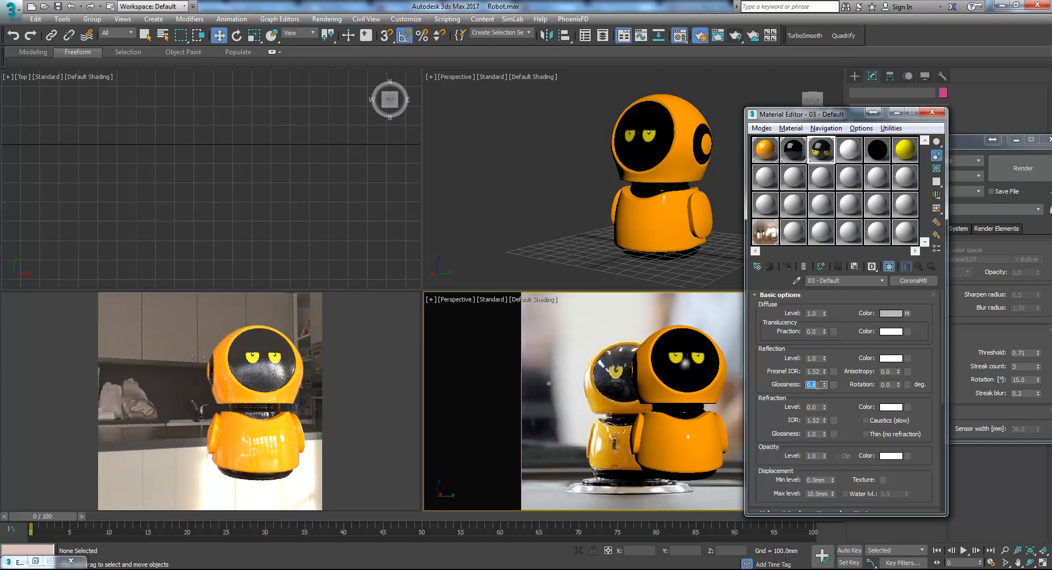
key(Return)
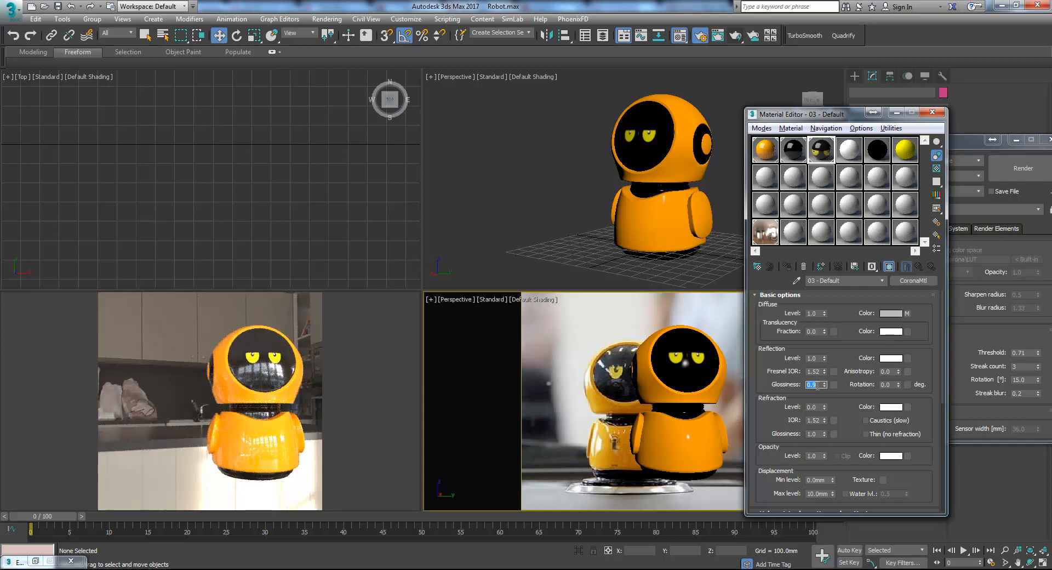
Set the reflection glossiness of the orange 01 - Default material to 0.95
click(766, 149)
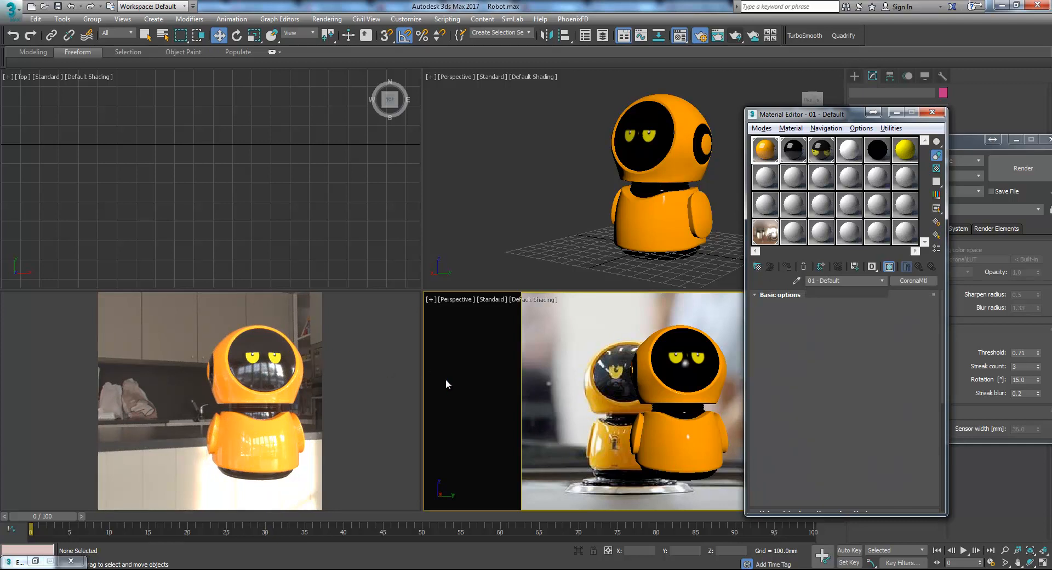
click(766, 149)
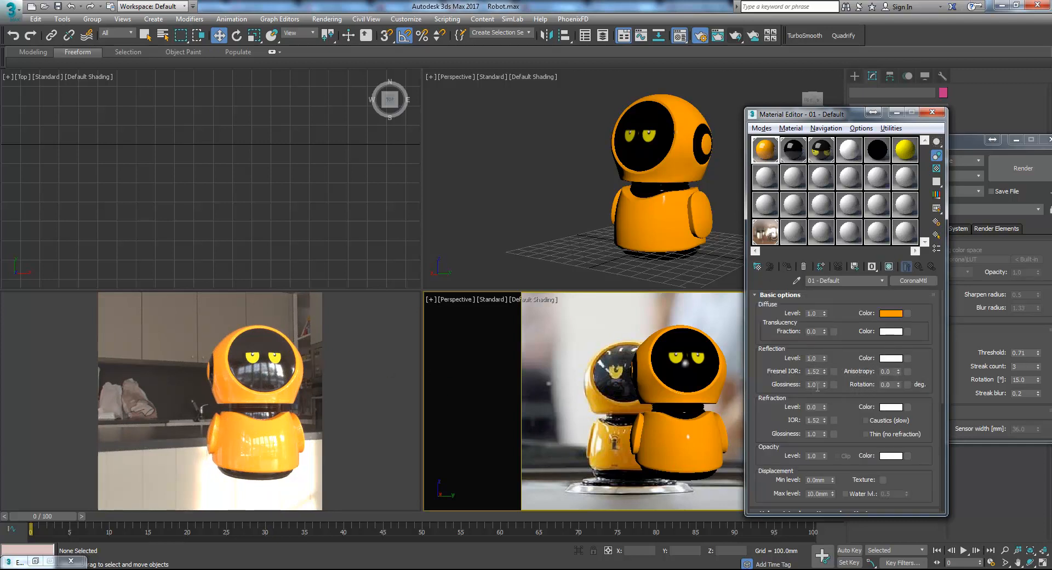
key(Return)
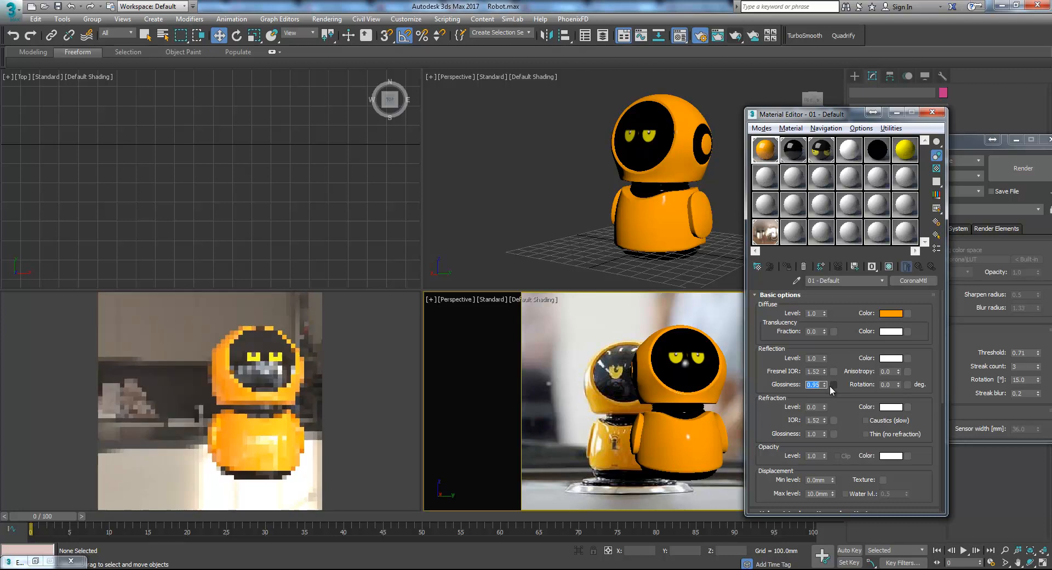
Set the reflection glossiness of the face's 03 - Default material to 0.95 and minimize the Material Editor and Render Setup windows
click(794, 157)
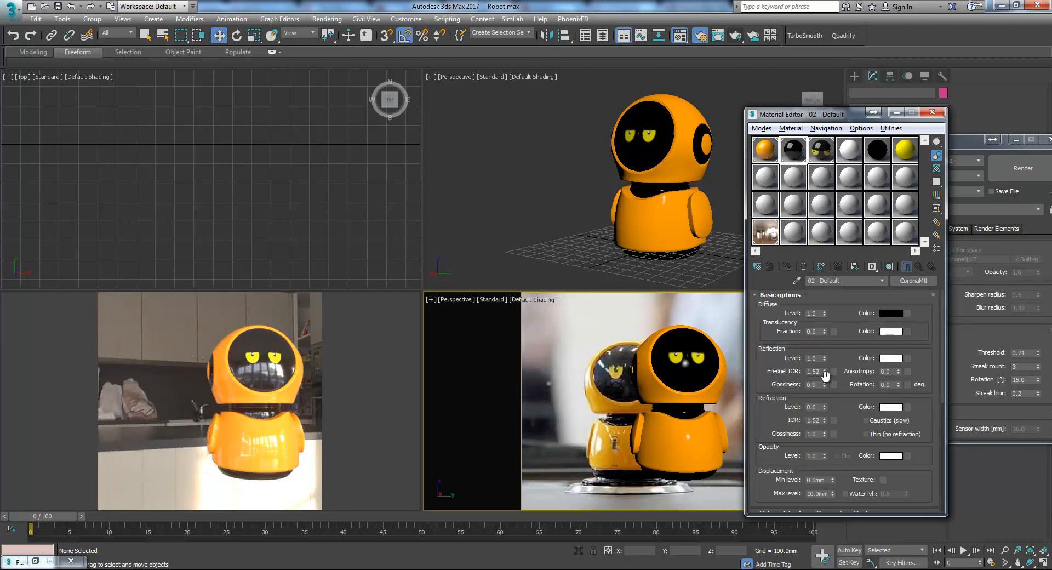
click(822, 151)
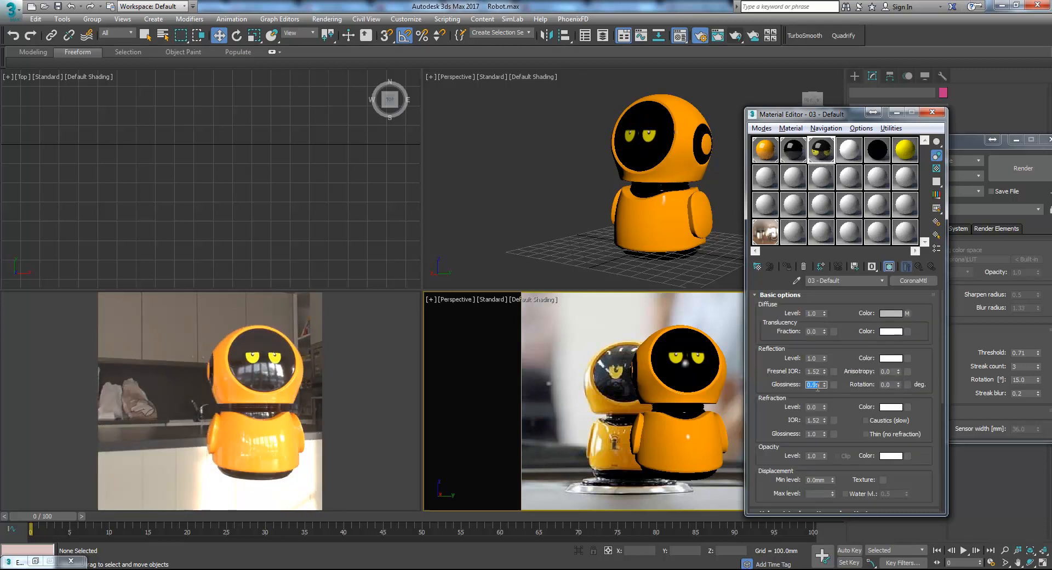
key(Return)
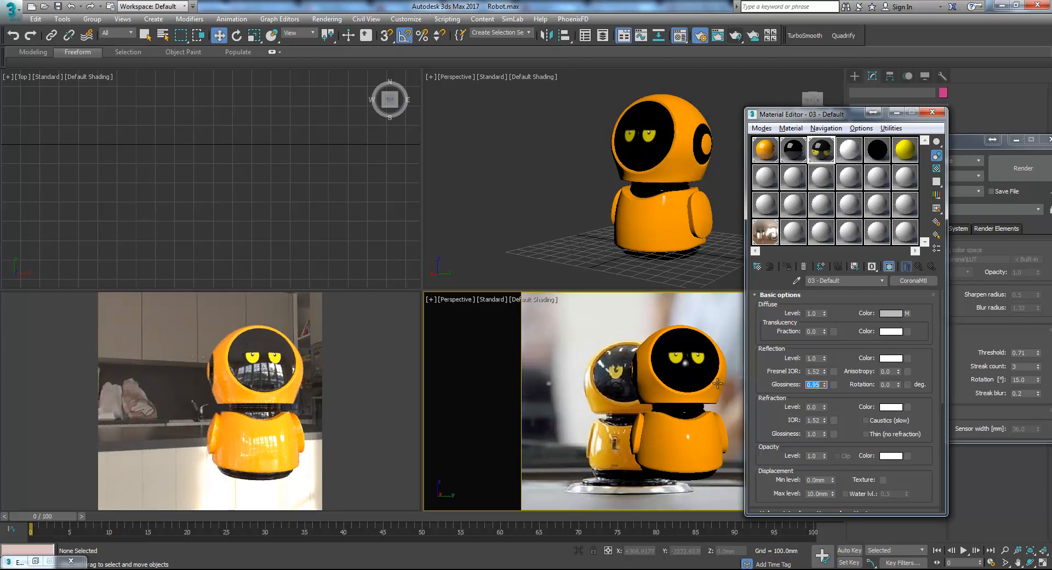
alt+drag(709, 396, 709, 398)
alt+middle_drag(709, 398, 700, 402)
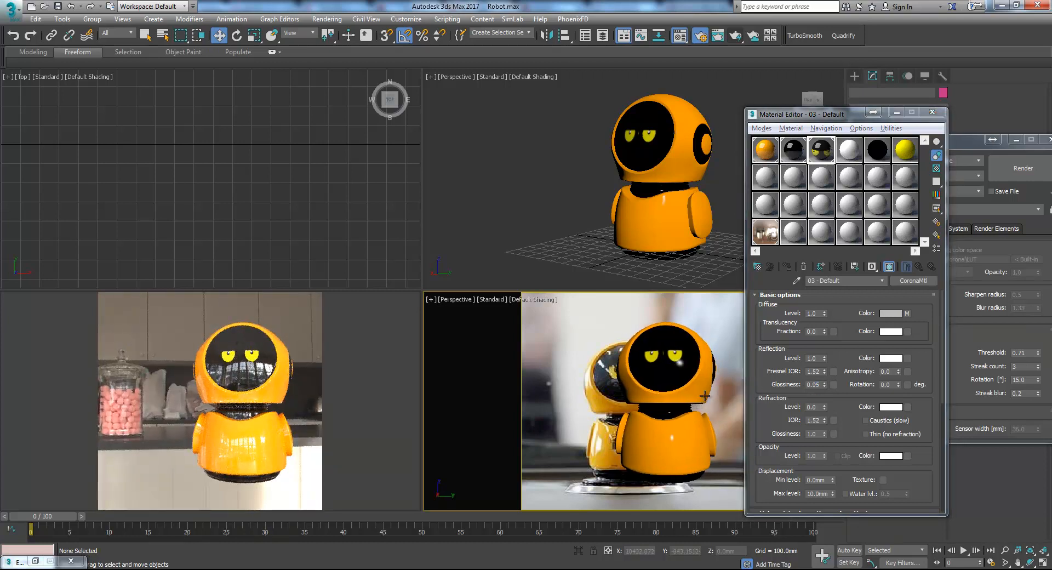
click(896, 112)
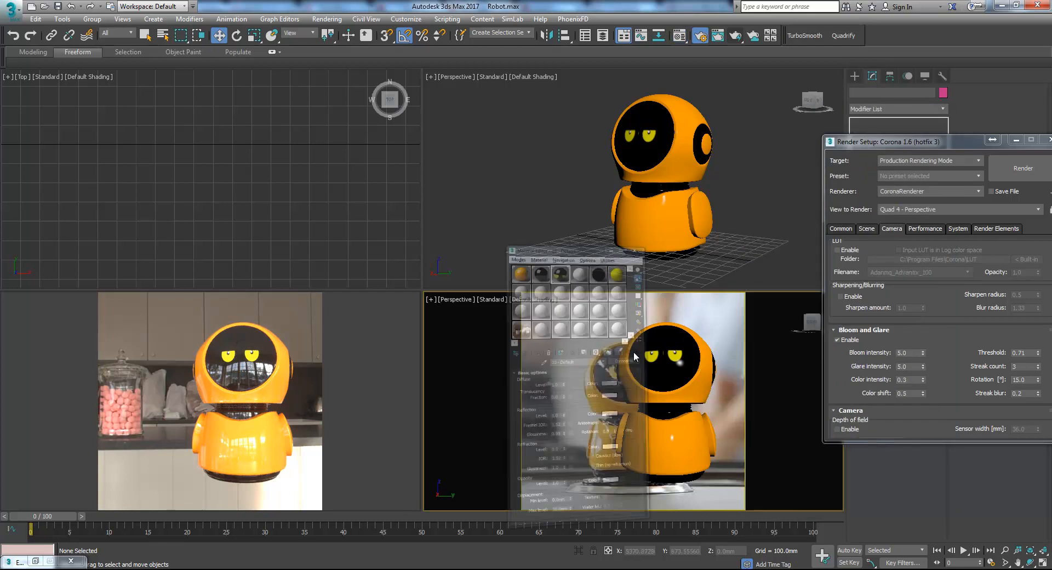
click(1017, 139)
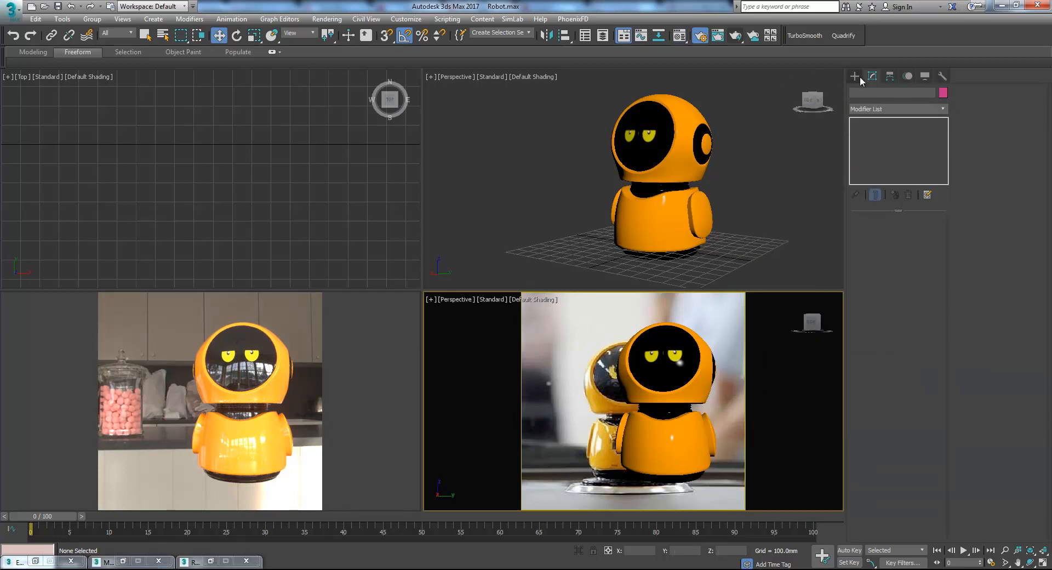
Create a flat cylinder centred under the robot, about 639 mm in radius and 48 mm high, and show edged faces
click(854, 75)
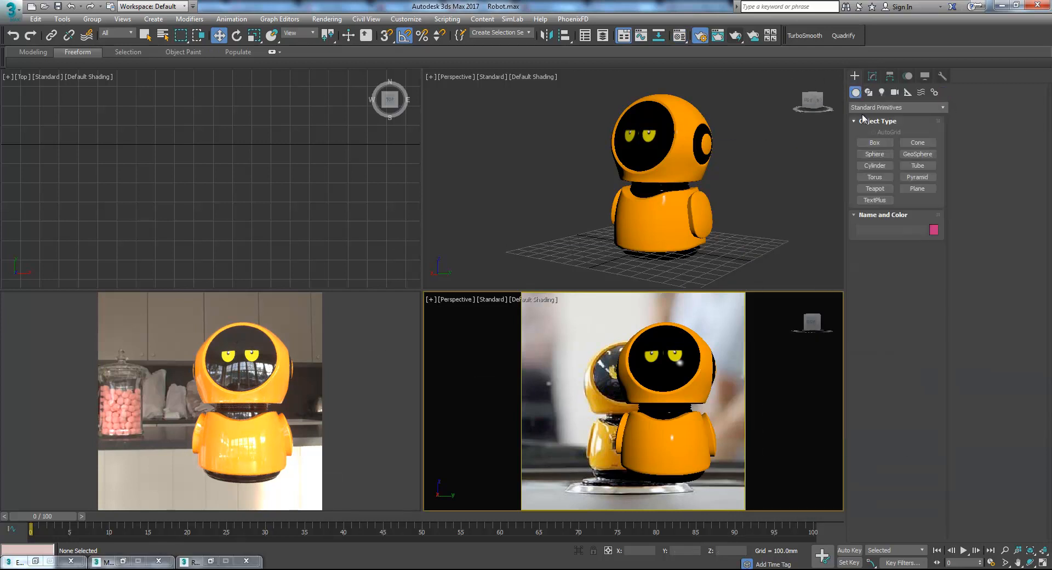
click(877, 166)
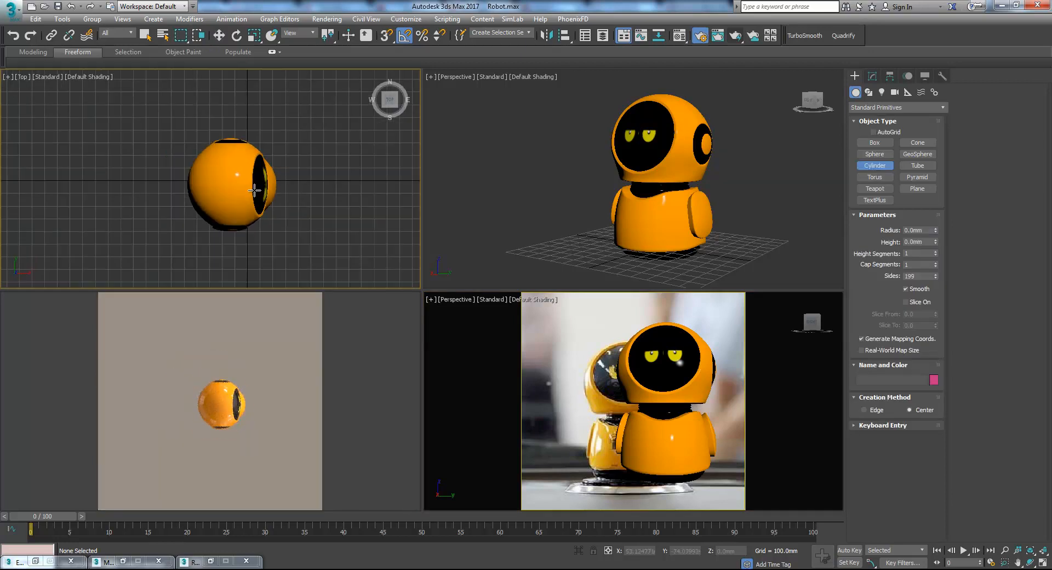
drag(235, 181, 302, 227)
click(627, 260)
key(F4)
click(873, 75)
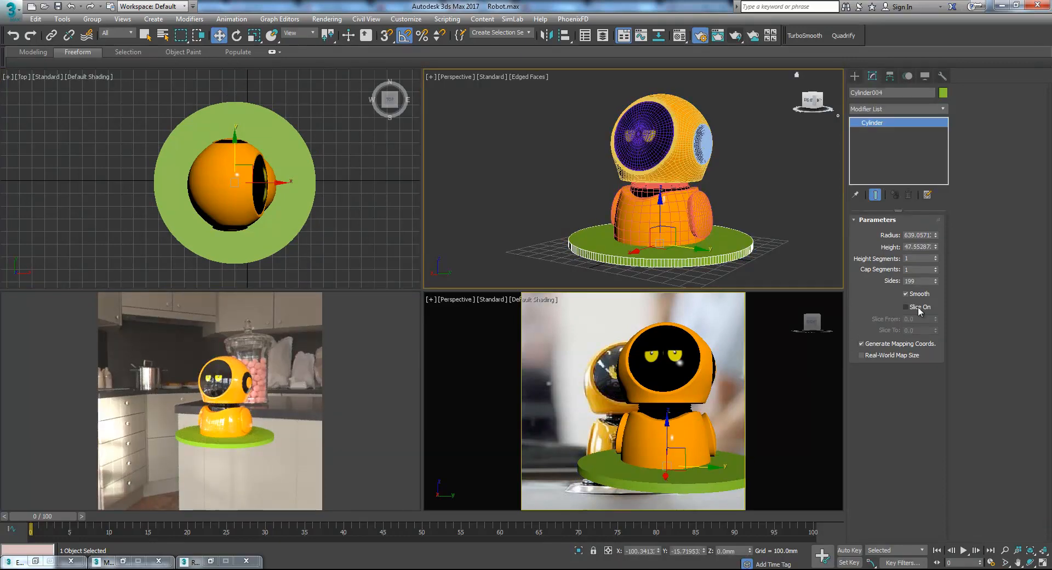
Reduce the base cylinder to 16 sides and convert it to an Editable Poly
click(921, 281)
text(1)
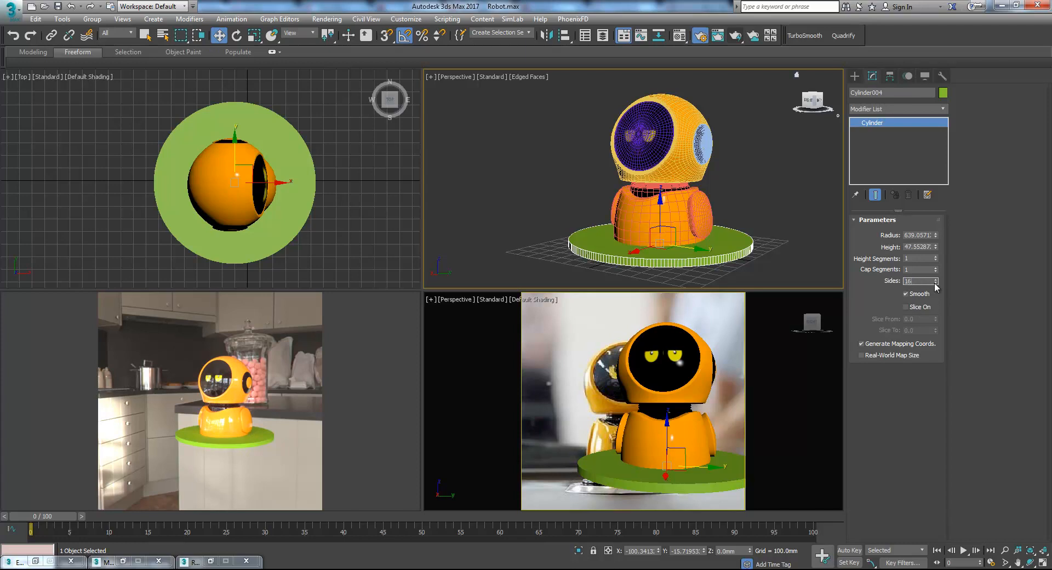
text(6)
key(Return)
right_click(664, 211)
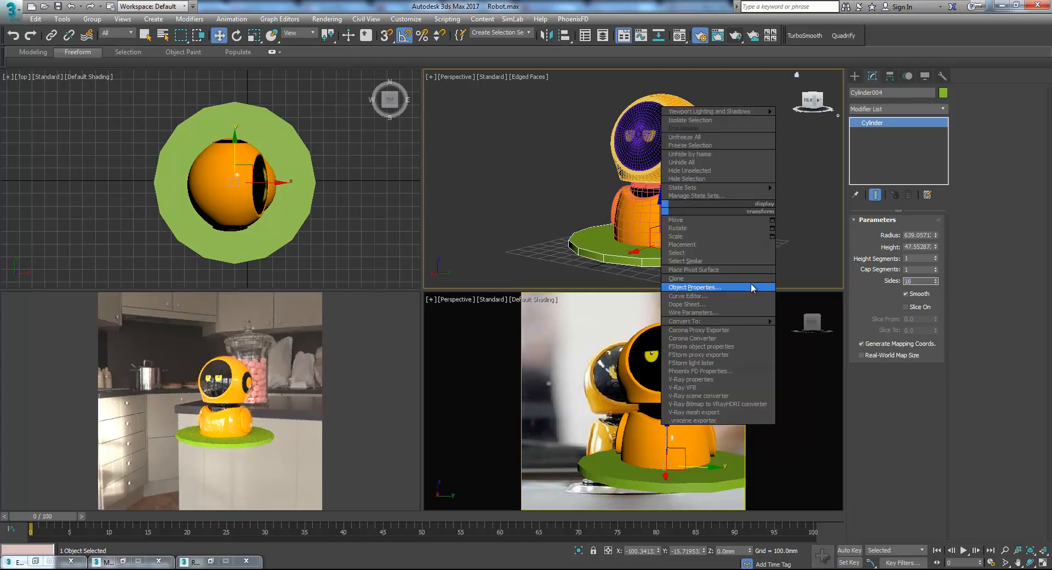
mouse_move(767, 321)
click(799, 330)
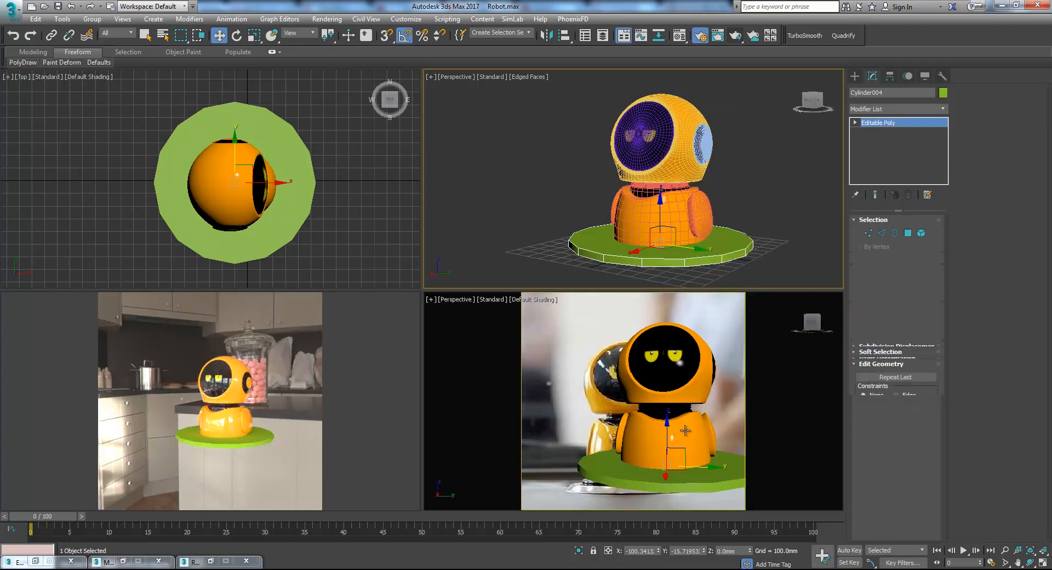
Scale the base disc's top polygon inward so the rim slopes
click(908, 235)
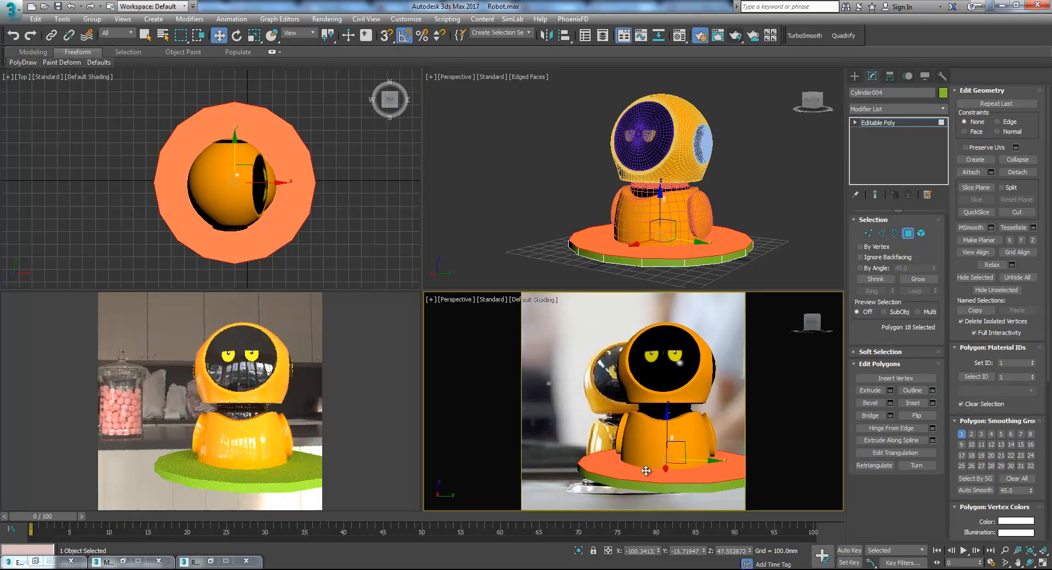
click(645, 470)
click(646, 463)
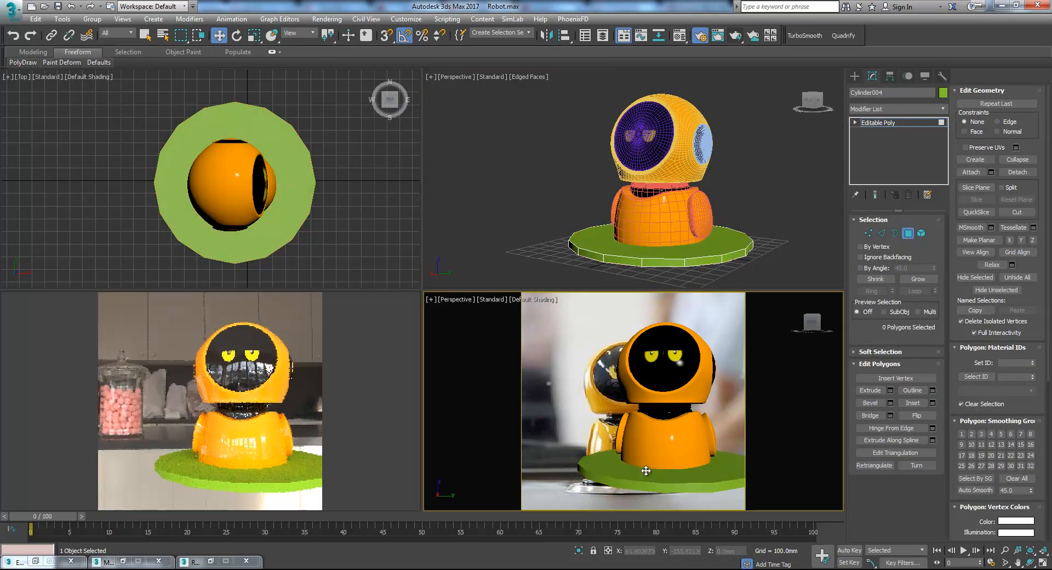
click(716, 478)
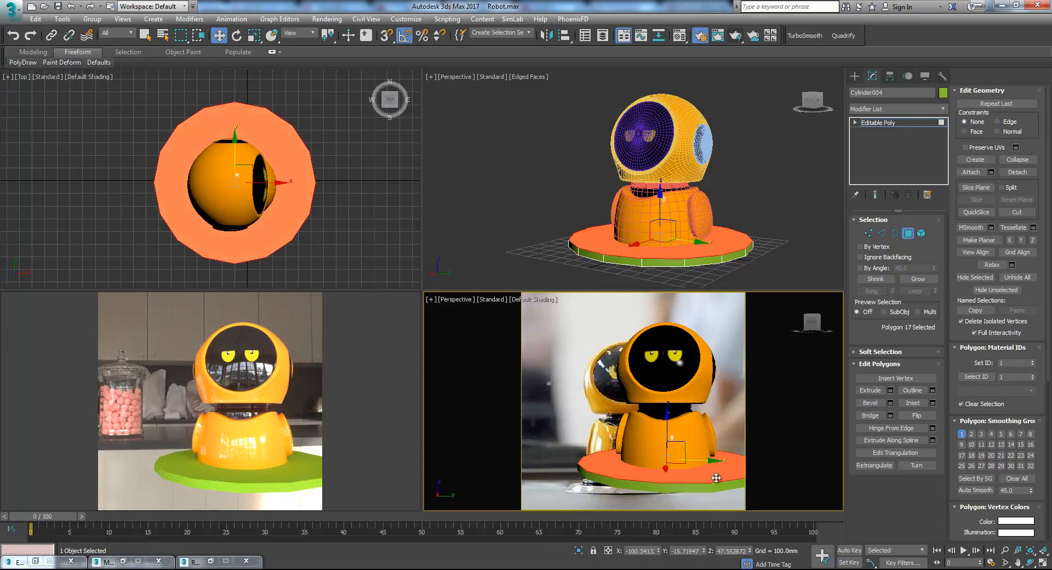
key(r)
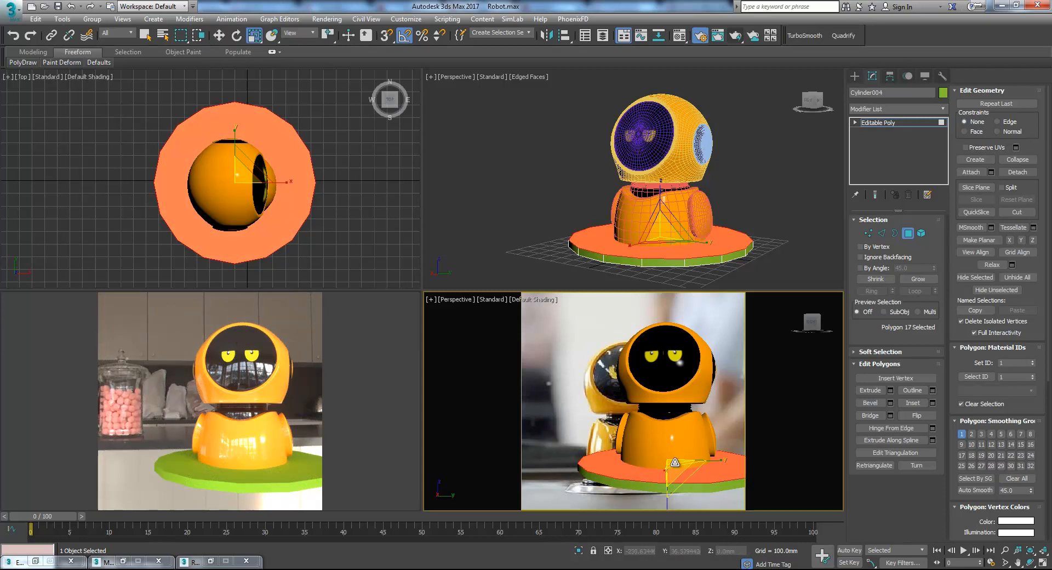
drag(675, 464, 678, 470)
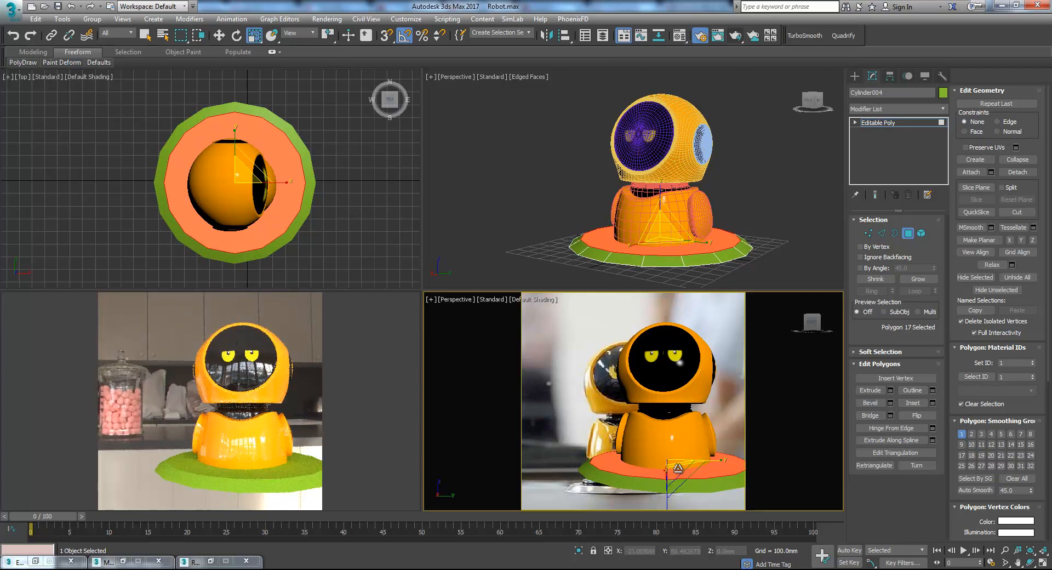
click(910, 235)
click(908, 233)
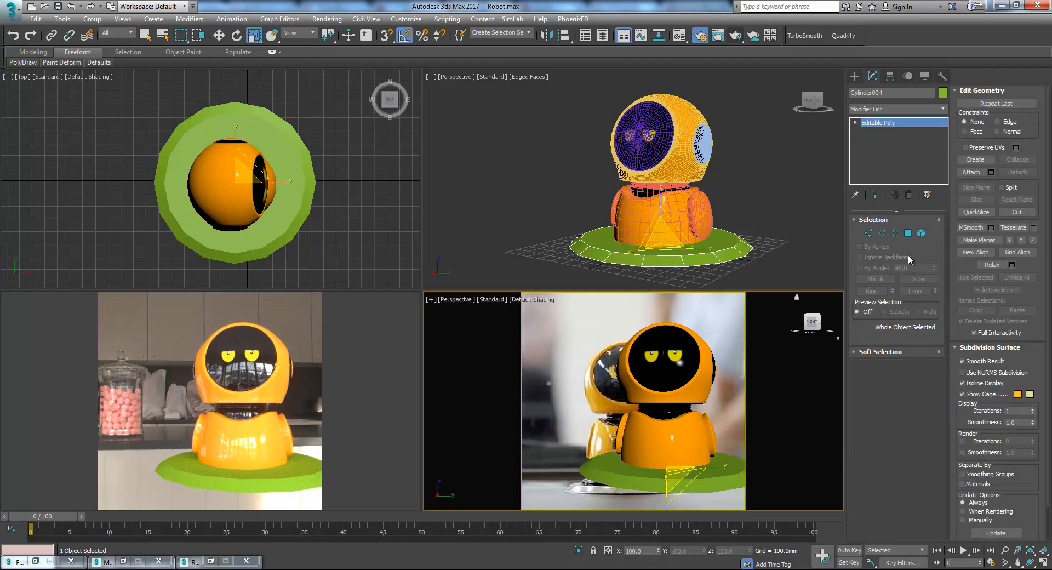
Clone the base disc as a copy scaled to about 67% and raise it onto the base around the robot
right_click(674, 470)
click(676, 382)
click(240, 176)
mouse_move(244, 209)
shift+mouse_down()
mouse_move(251, 235)
mouse_move(266, 240)
shift+mouse_up()
click(527, 336)
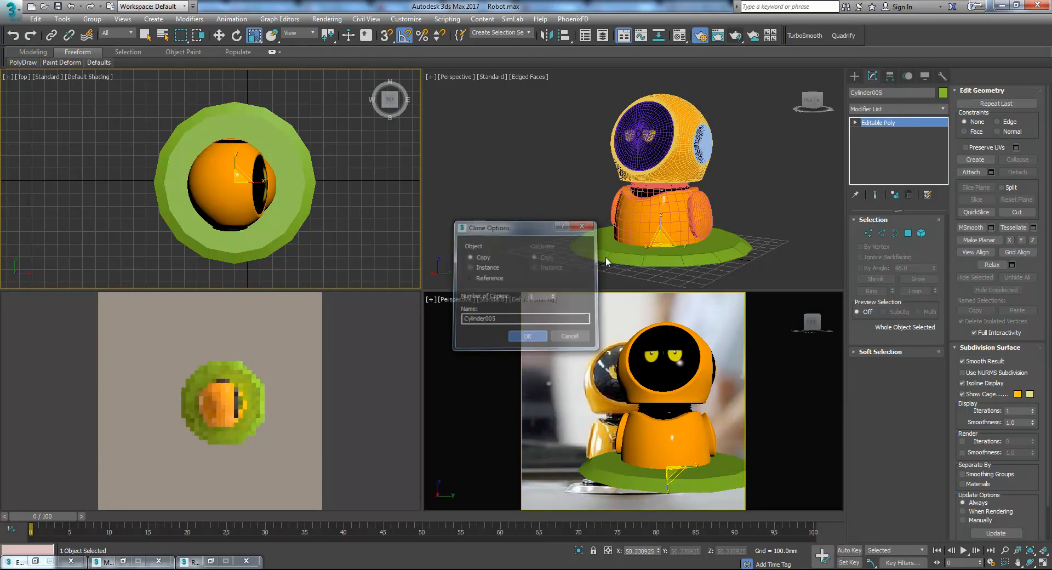
click(661, 224)
key(w)
key(r)
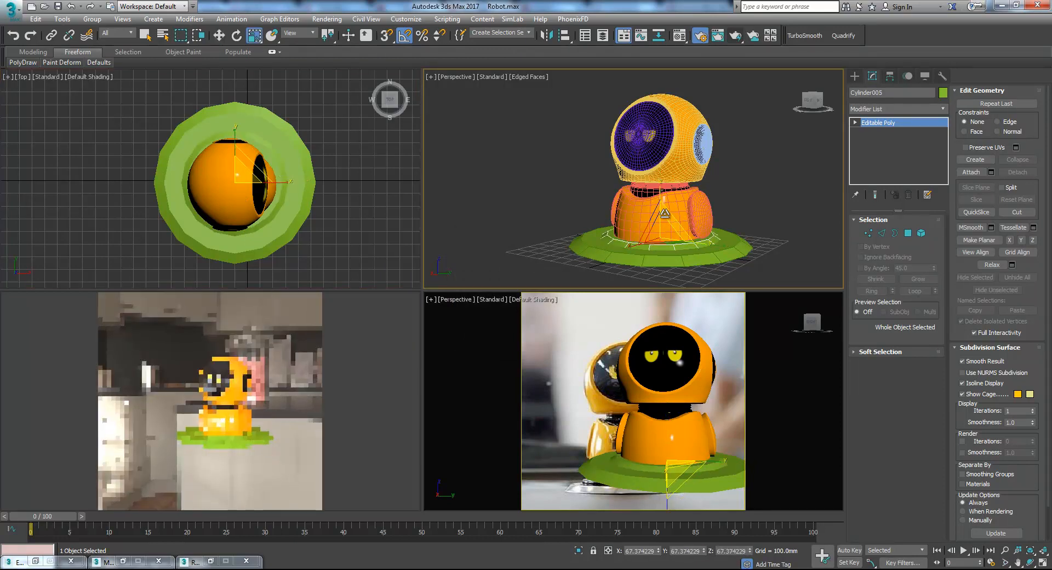
Scale the upper disc's top polygon outward until its side is nearly vertical
key(4)
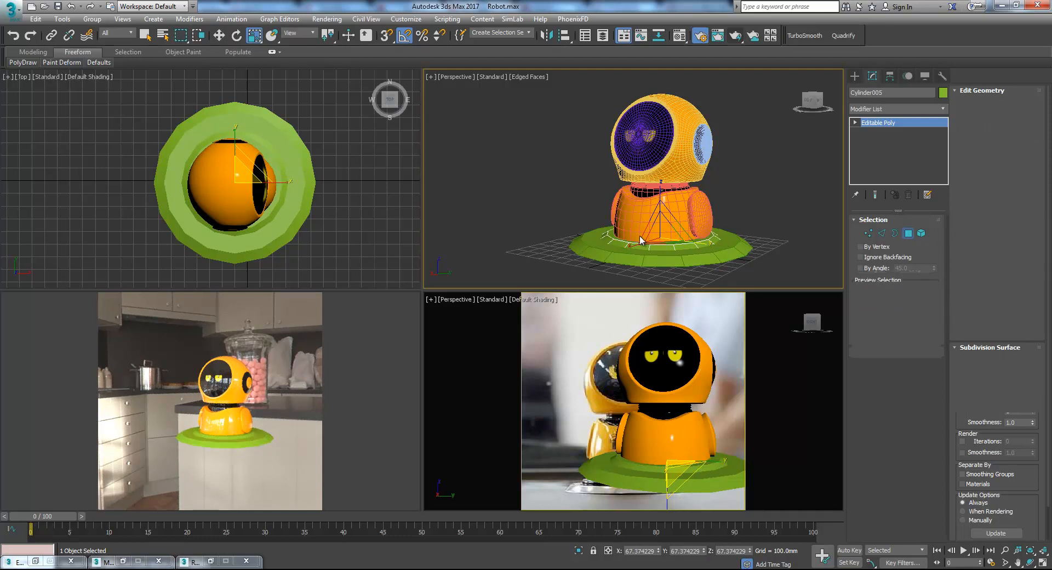
click(661, 230)
drag(663, 228, 665, 221)
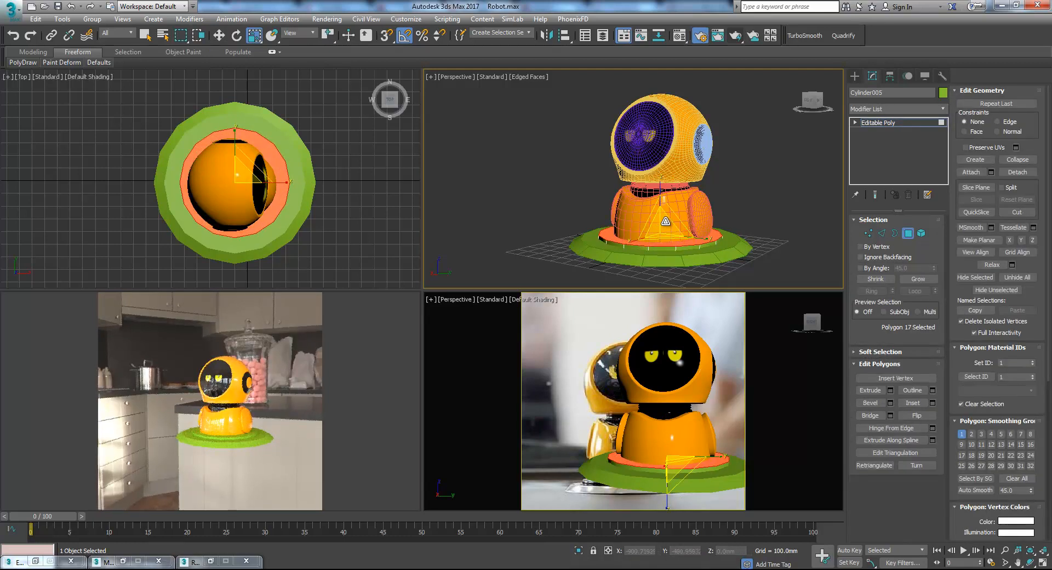
scroll(662, 232, up, 4)
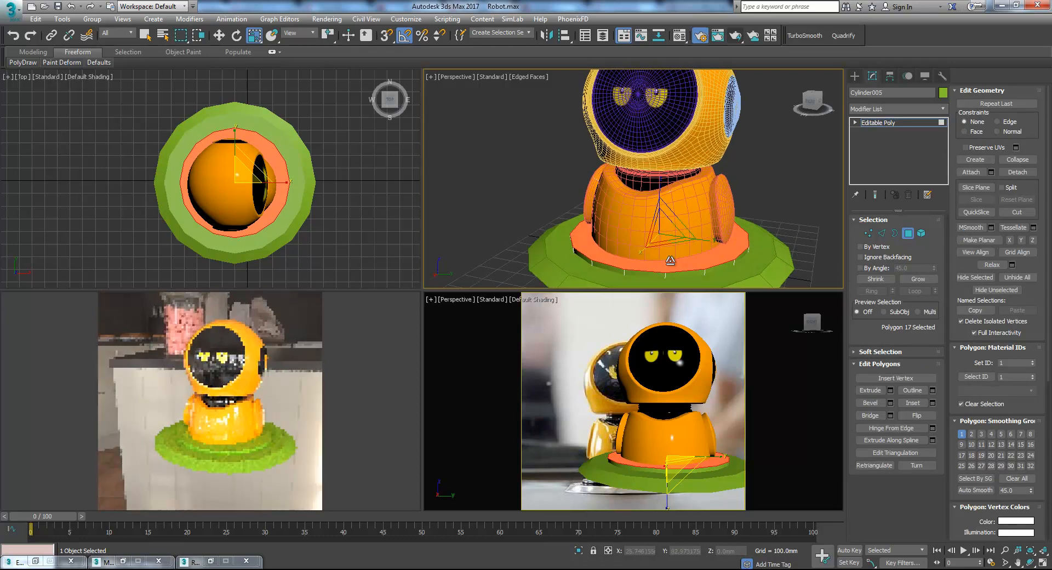
Inset the upper disc's top polygon by 10 mm and collapse the inner polygon to a point
click(933, 403)
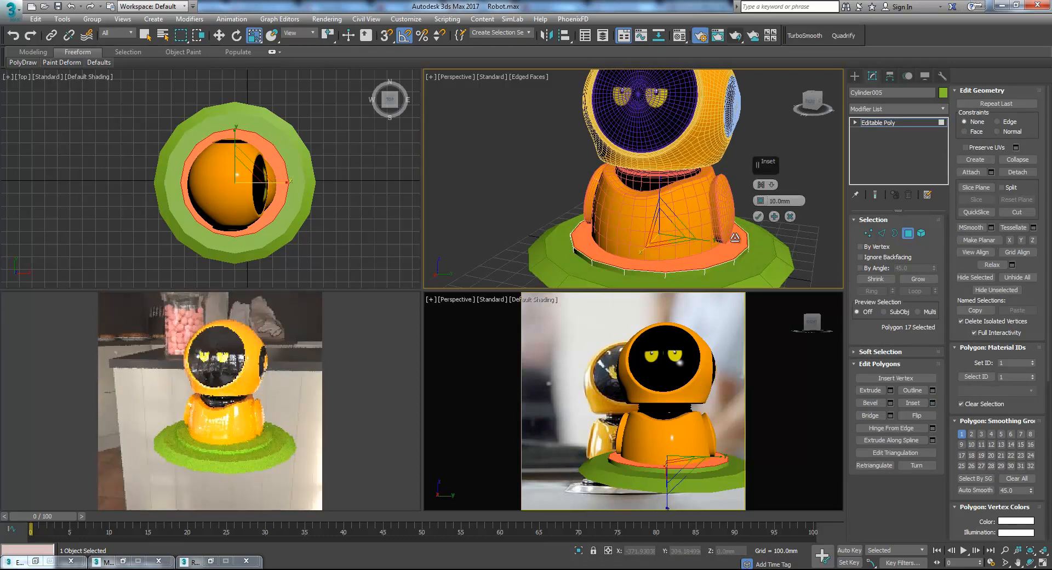
click(774, 217)
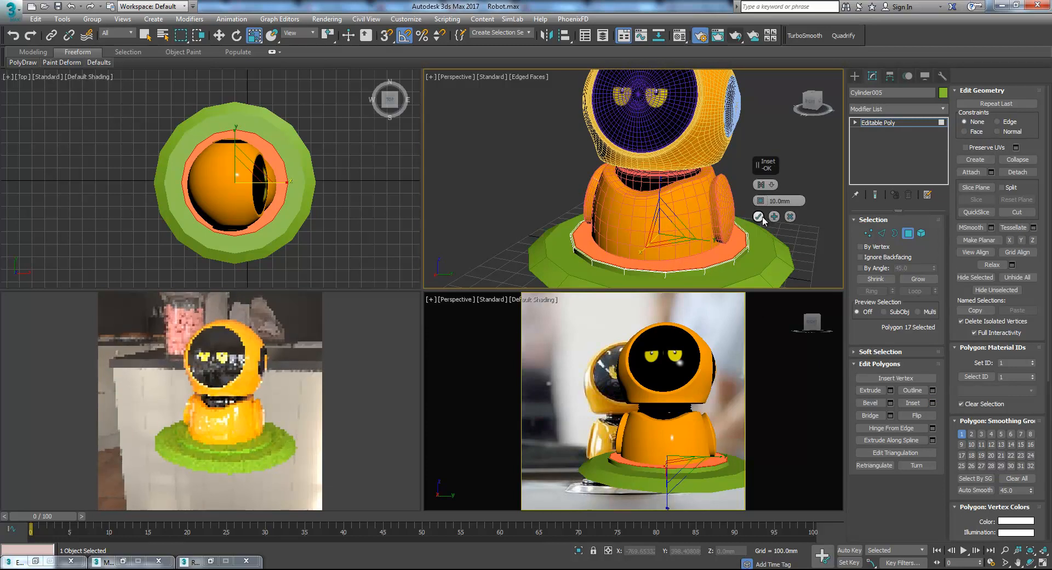
click(758, 217)
click(1011, 160)
alt+middle_drag(719, 264, 709, 237)
alt+middle_drag(766, 252, 752, 258)
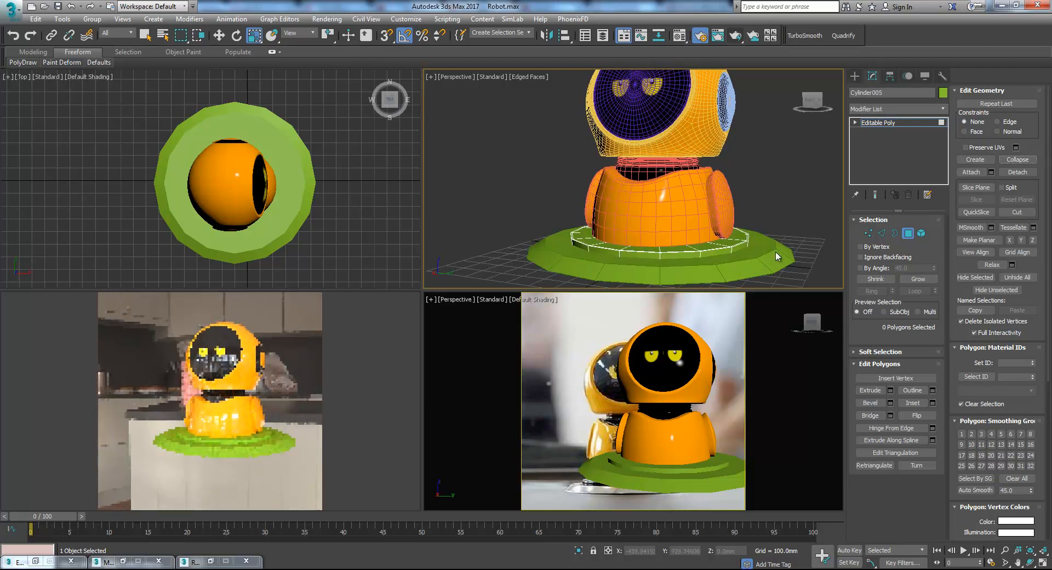
click(909, 234)
Inset the base disc's top polygon twice by about 1.03 mm and collapse the inner polygon to a point
click(743, 260)
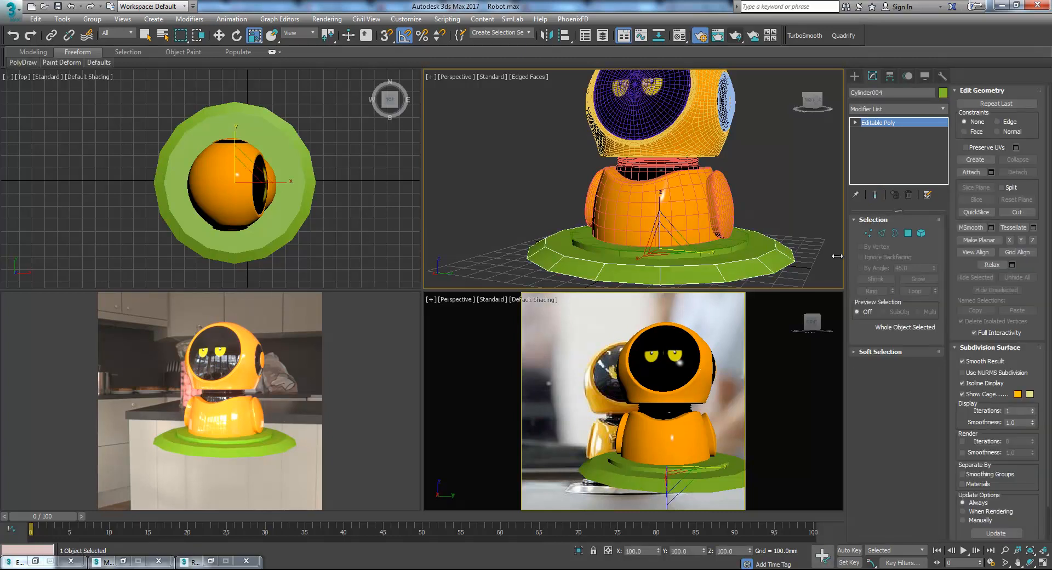
click(753, 252)
alt+middle_drag(665, 212, 658, 239)
click(933, 403)
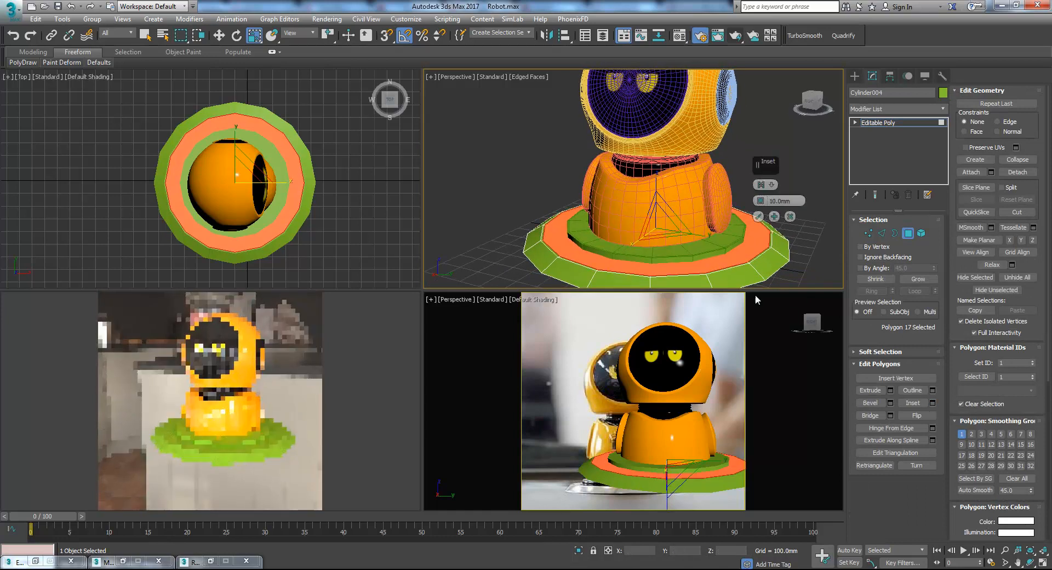
drag(762, 203, 763, 206)
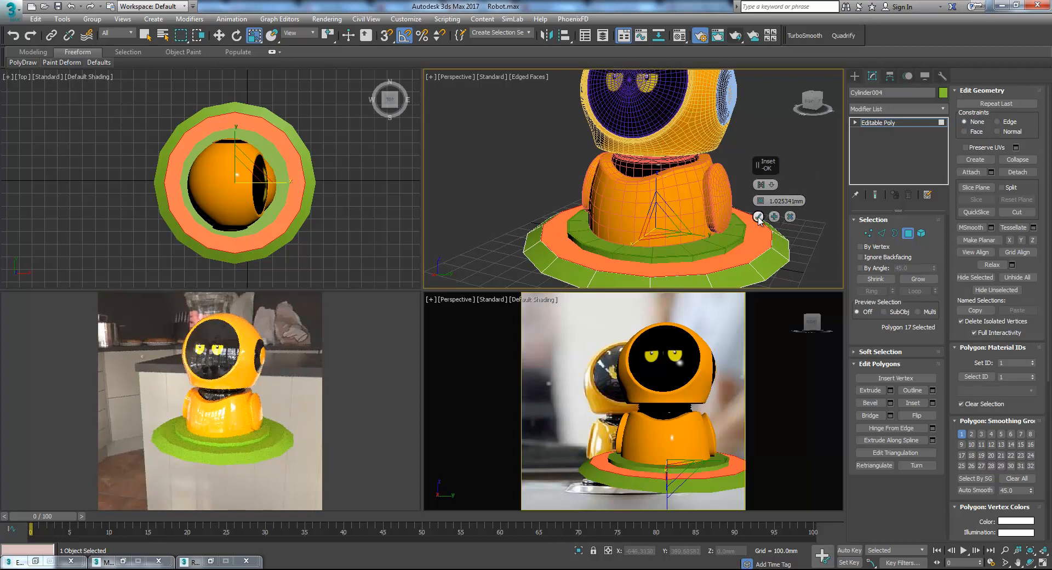
click(758, 216)
click(933, 403)
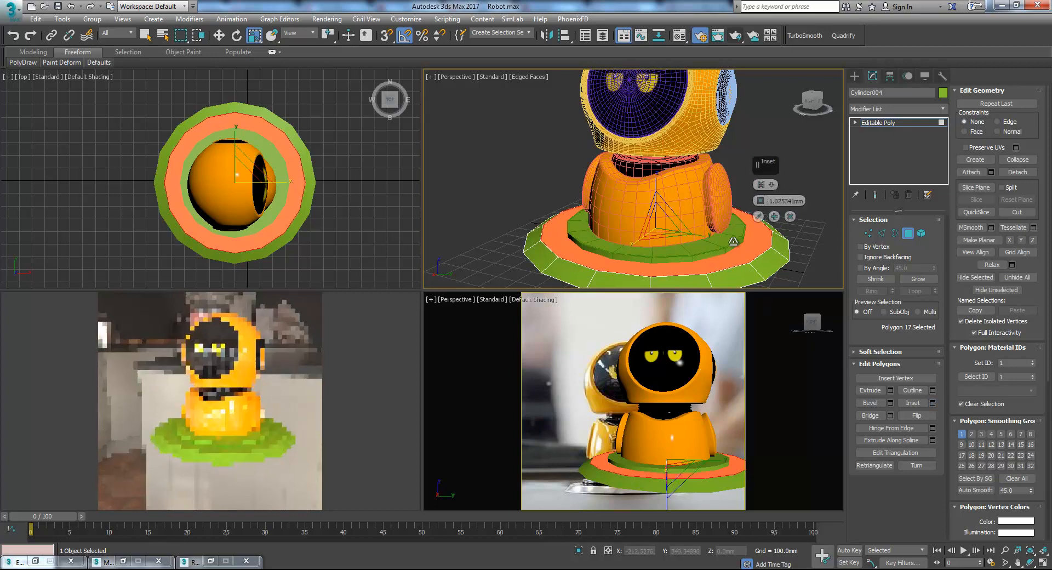
click(761, 218)
click(1017, 159)
click(911, 233)
Smooth the base disc with a TurboSmooth modifier at 3 iterations
click(805, 35)
click(931, 237)
click(931, 237)
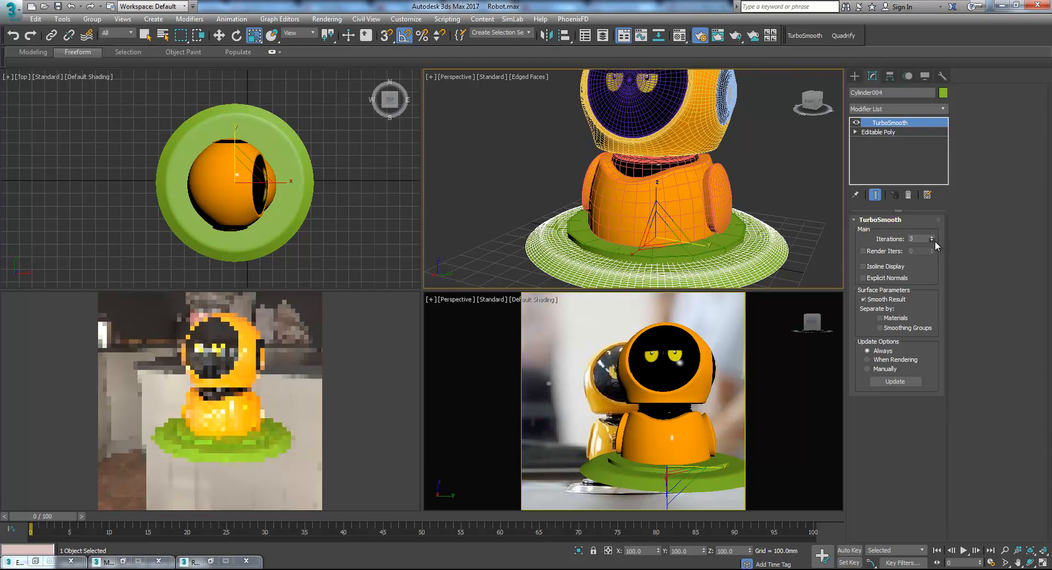
click(785, 143)
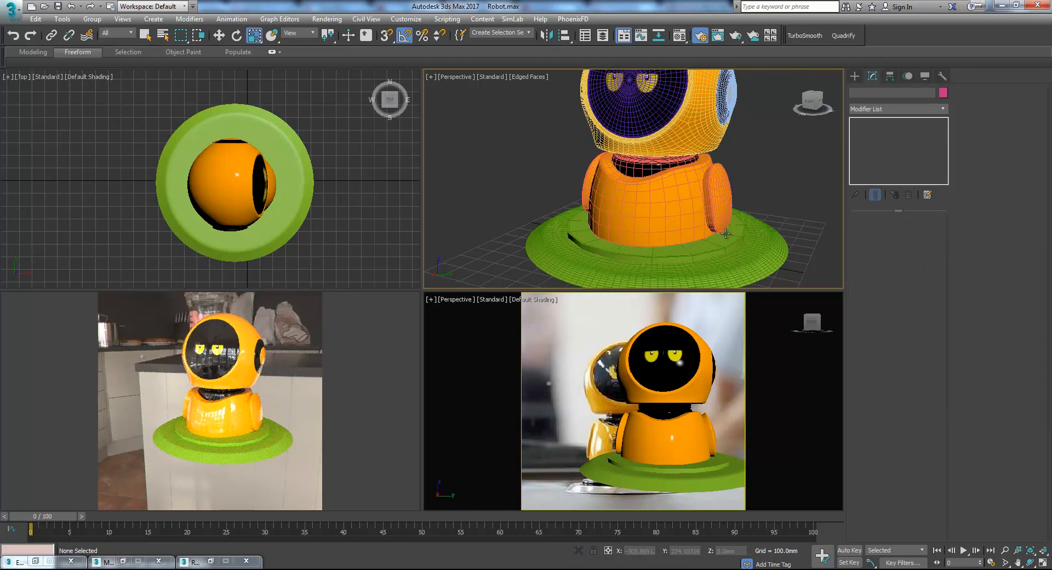
Add a TurboSmooth modifier with 2 iterations to the upper disc
key(ctrl+z)
click(804, 36)
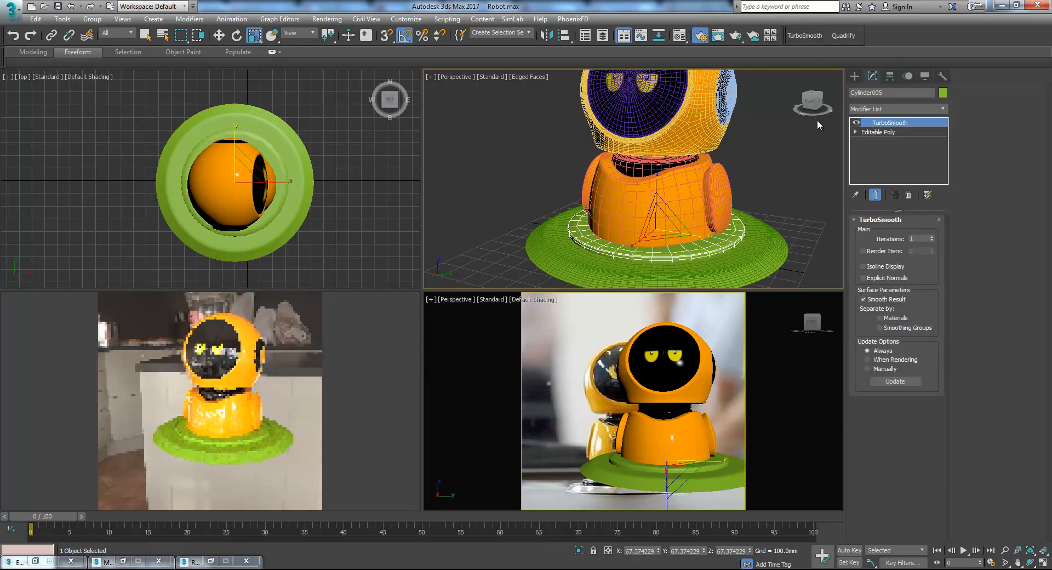
click(932, 237)
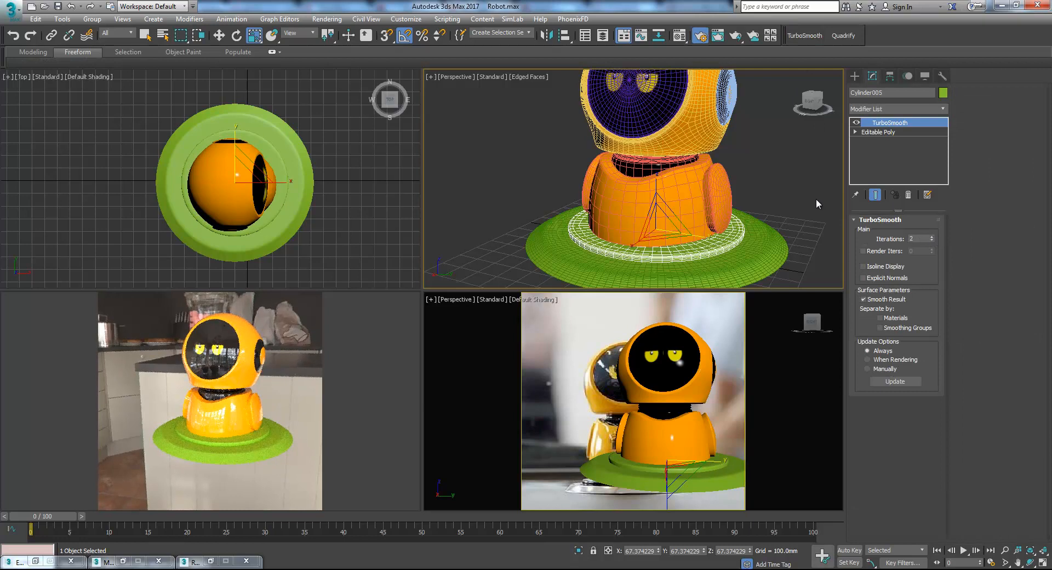
Assign the existing glossy black material to the upper disc of the stand
click(679, 36)
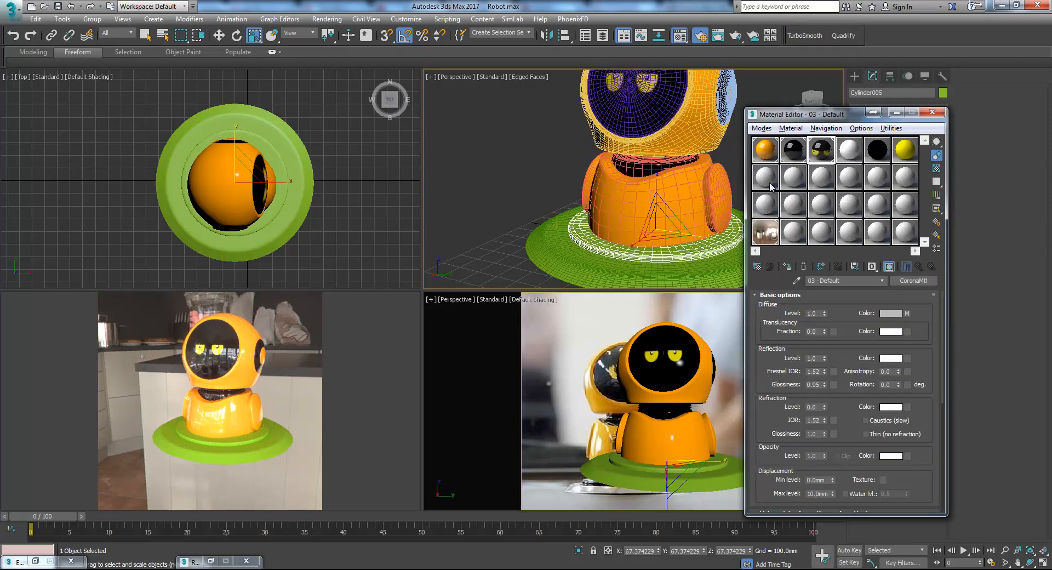
click(739, 201)
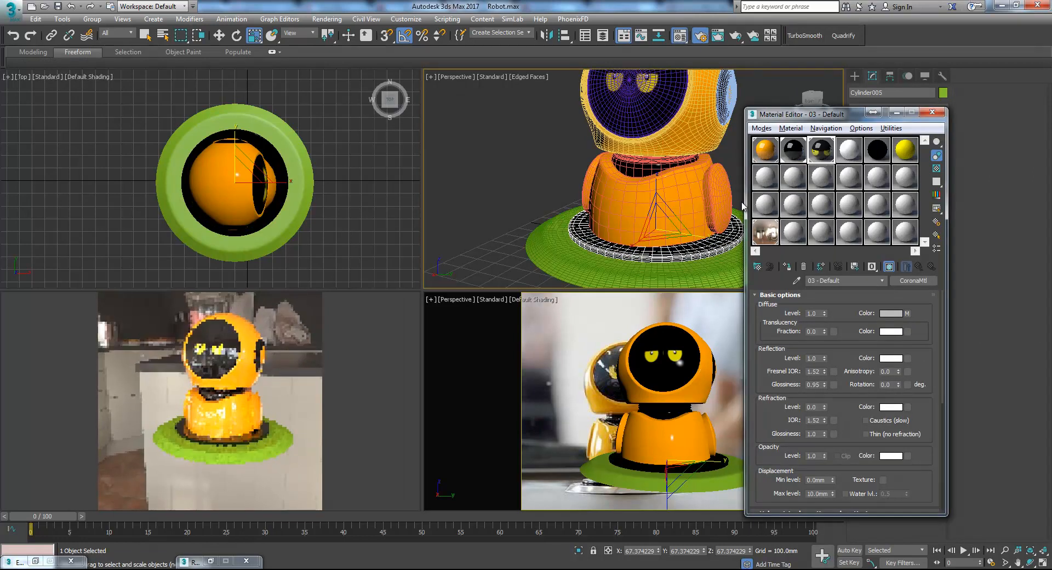
Select all of the robot's parts together and raise them vertically so the robot sits higher on the stand
alt+middle_drag(665, 211, 714, 217)
drag(514, 120, 660, 236)
scroll(661, 237, down, 3)
alt+middle_drag(661, 241, 638, 271)
ctrl+click(640, 249)
key(w)
drag(654, 152, 653, 130)
mouse_move(693, 167)
alt+middle_down()
mouse_move(696, 155)
mouse_move(689, 171)
alt+middle_up()
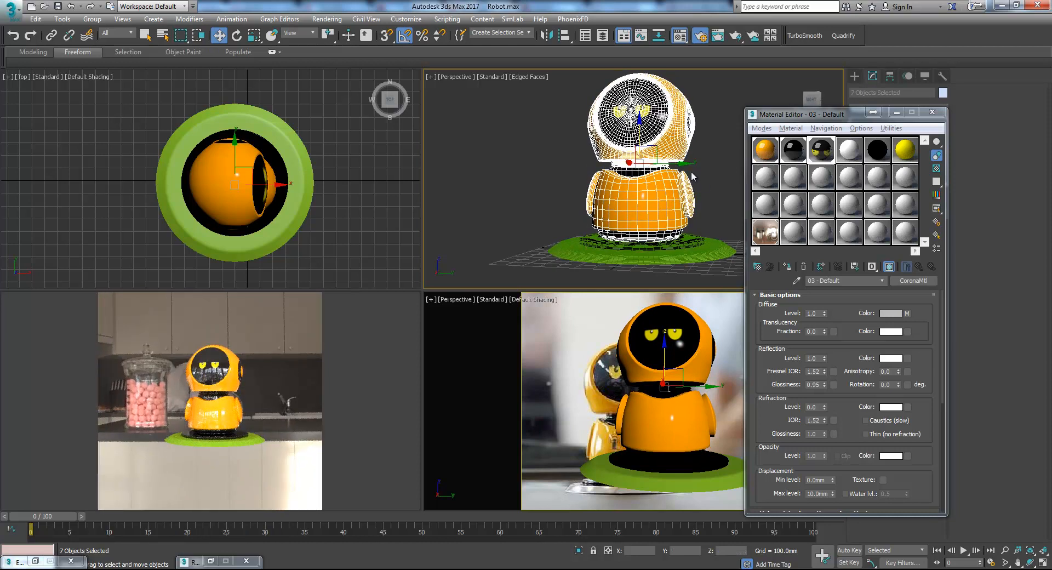
click(711, 181)
key(alt)
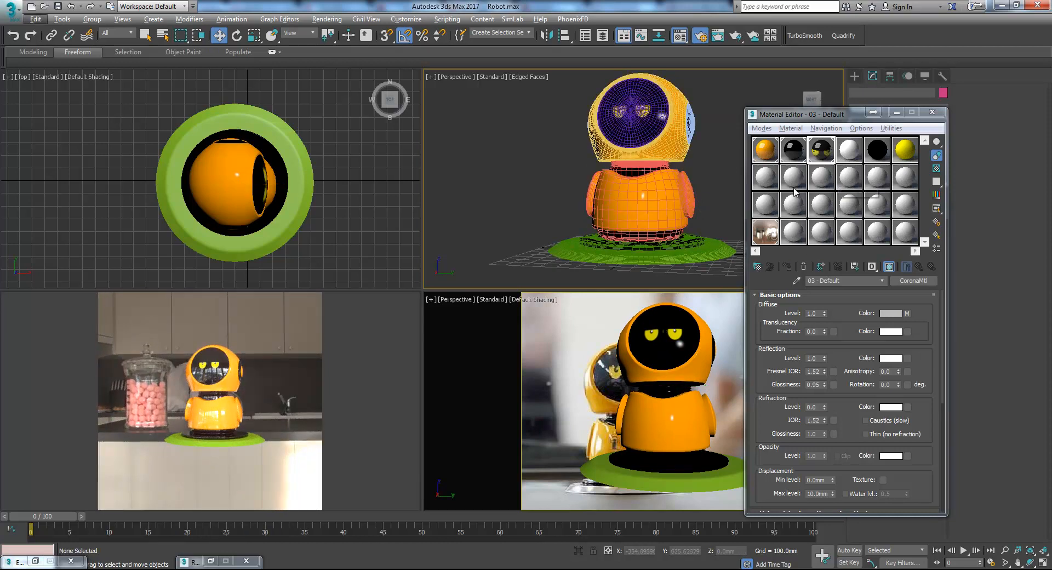
Create a new CoronaMtl material in the unused 07 - Default slot and assign it to the base disc
click(773, 182)
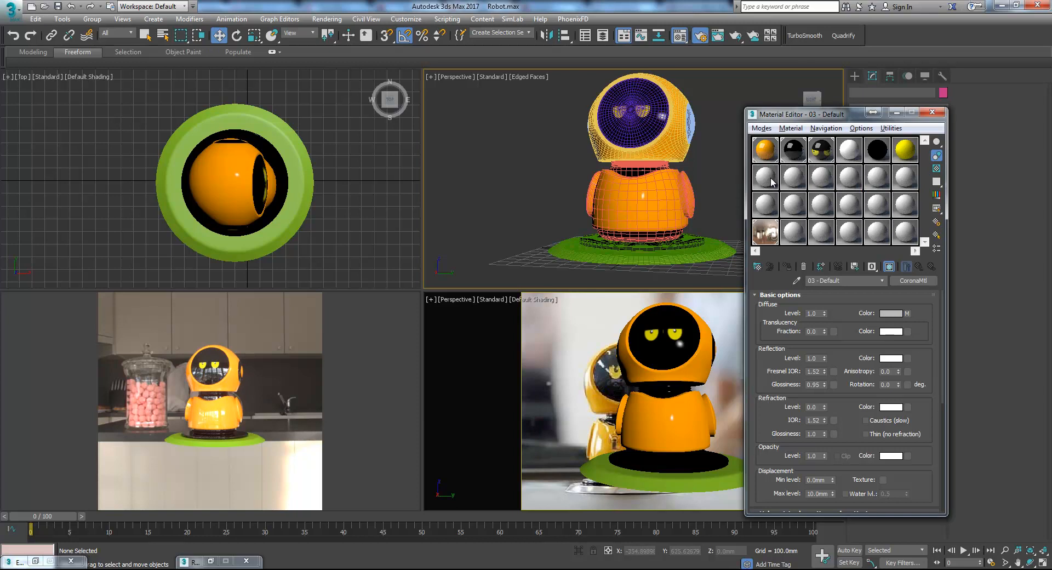
click(914, 280)
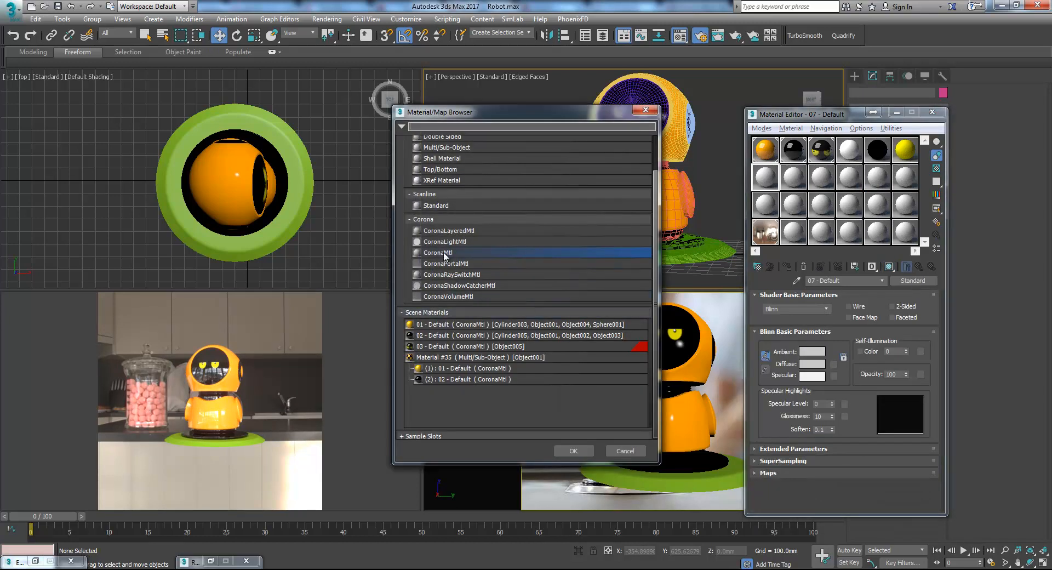
double_click(444, 253)
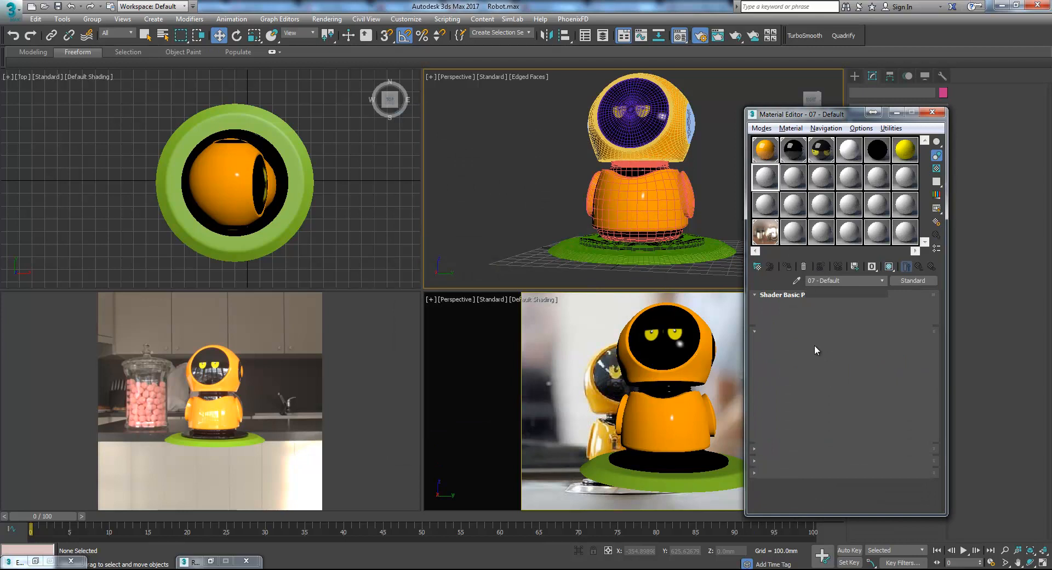
click(725, 477)
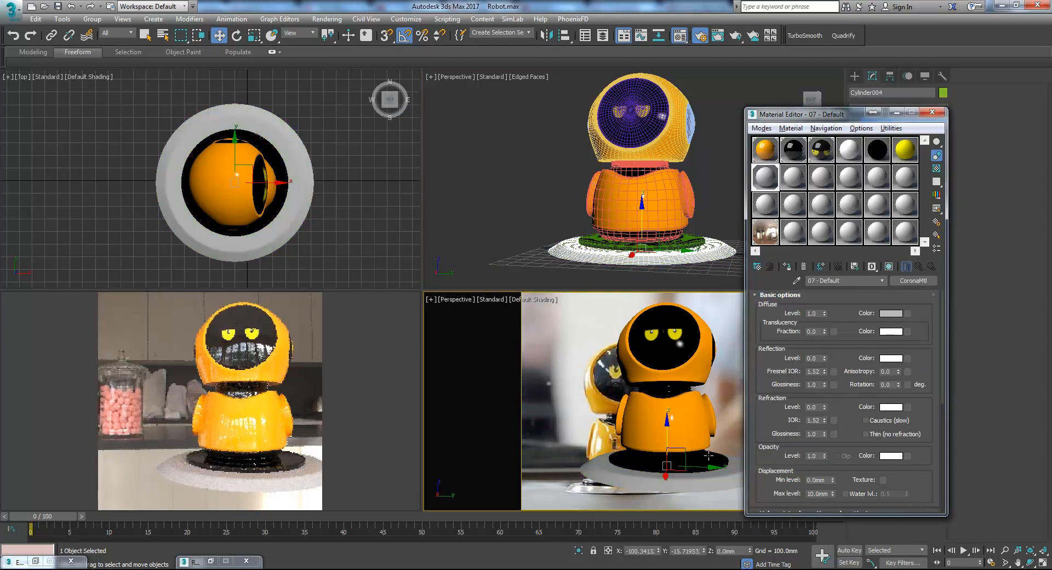
Set the base disc material's diffuse level to 0, reflection level to 1.0 and Fresnel IOR to 99
right_click(823, 314)
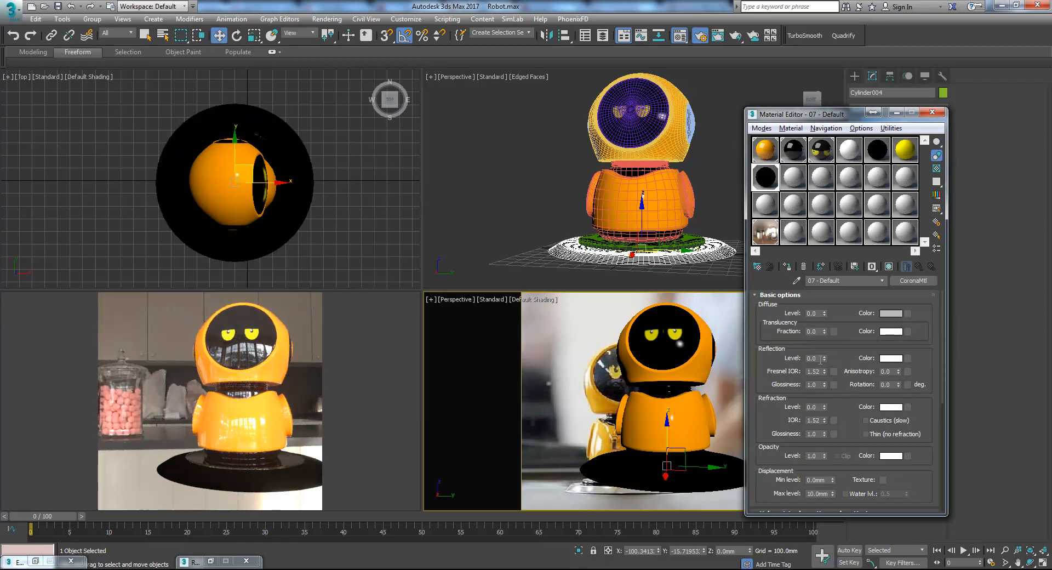
drag(825, 360, 832, 301)
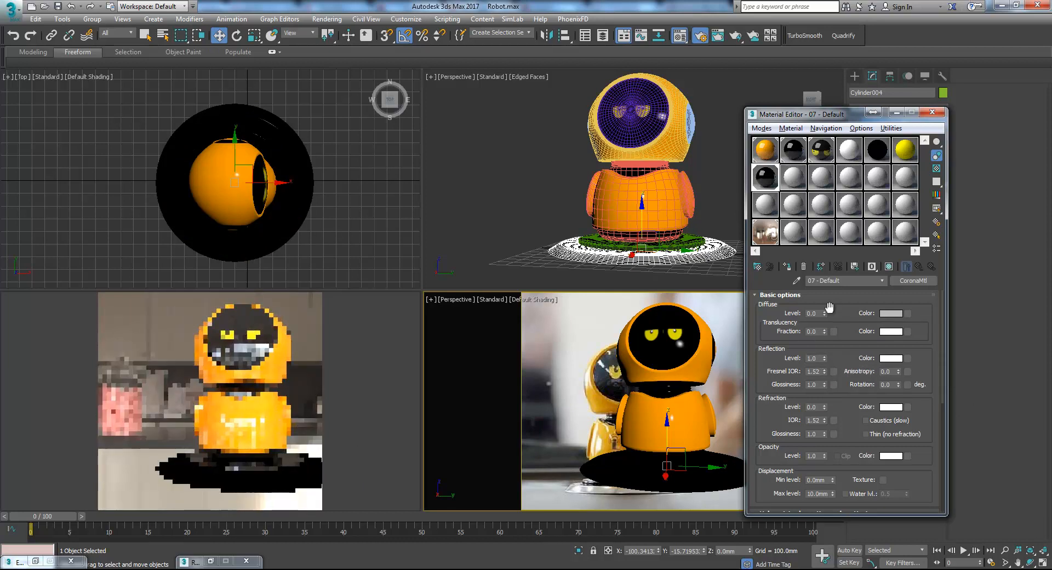
double_click(819, 372)
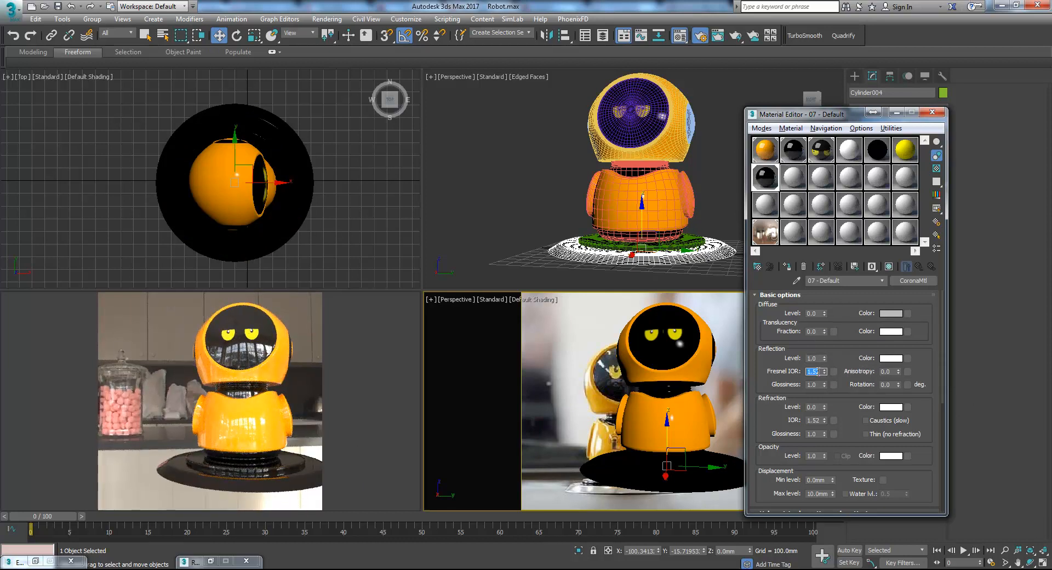
text(99)
key(Return)
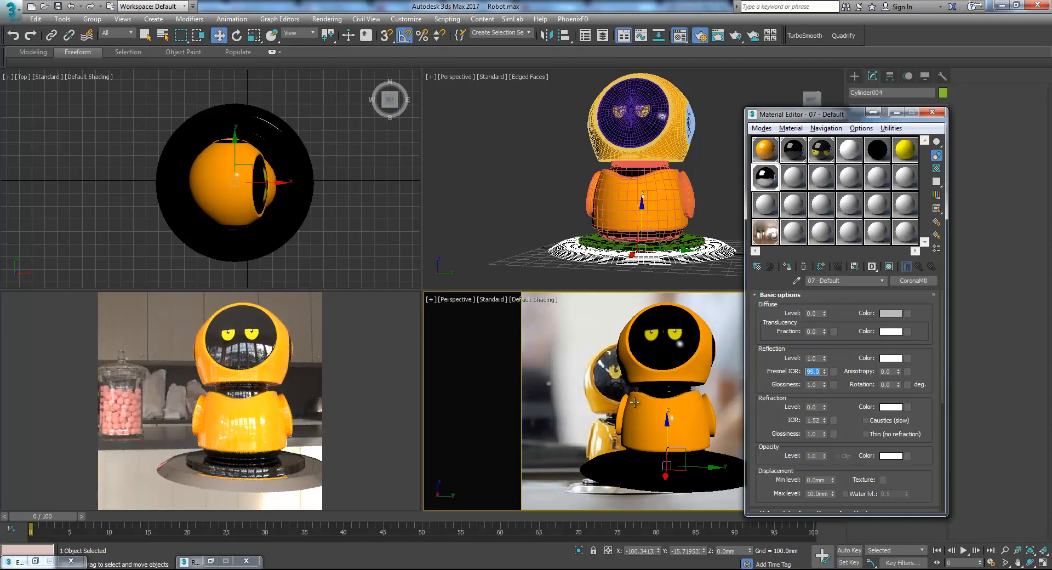
Set the base disc material's reflection glossiness to 0.85 and deselect the disc
middle_drag(647, 443, 632, 439)
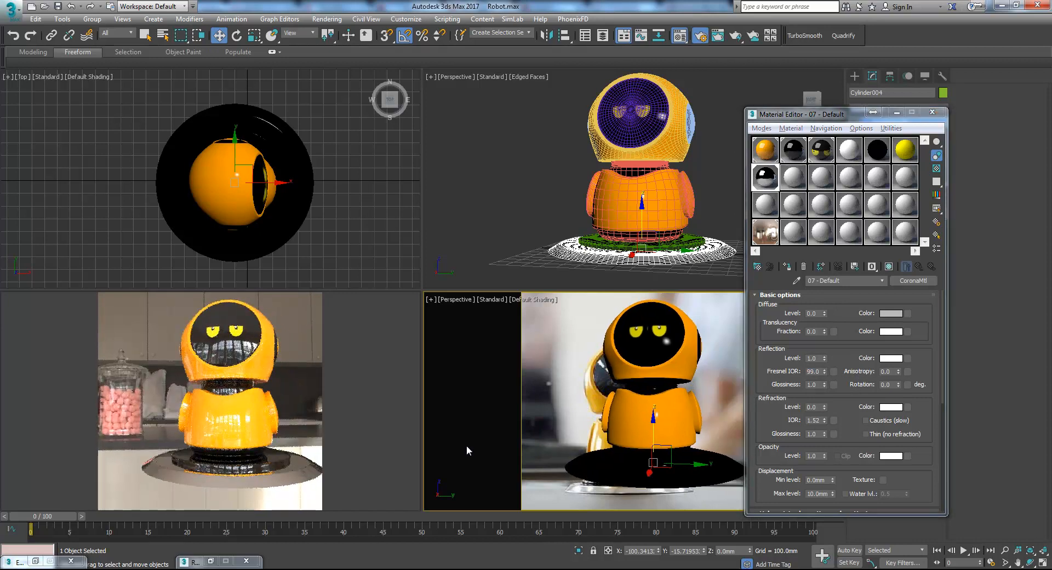
click(815, 385)
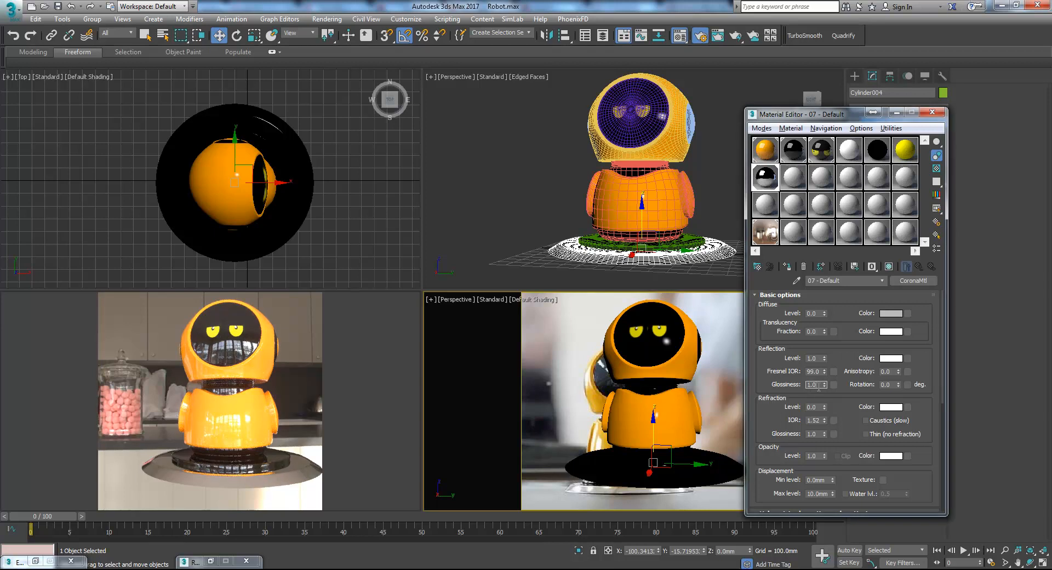
text(.85)
key(Return)
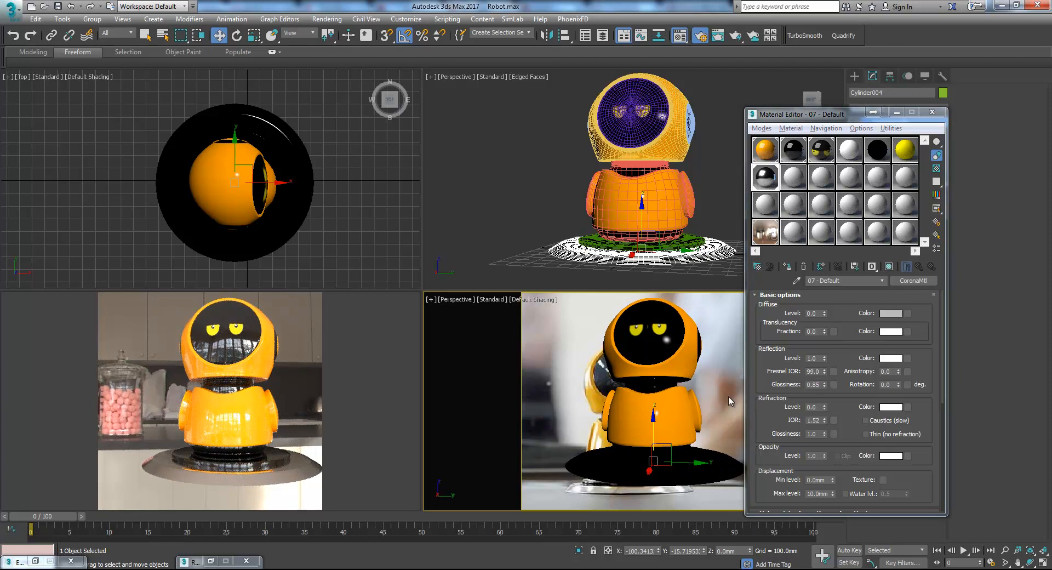
click(730, 401)
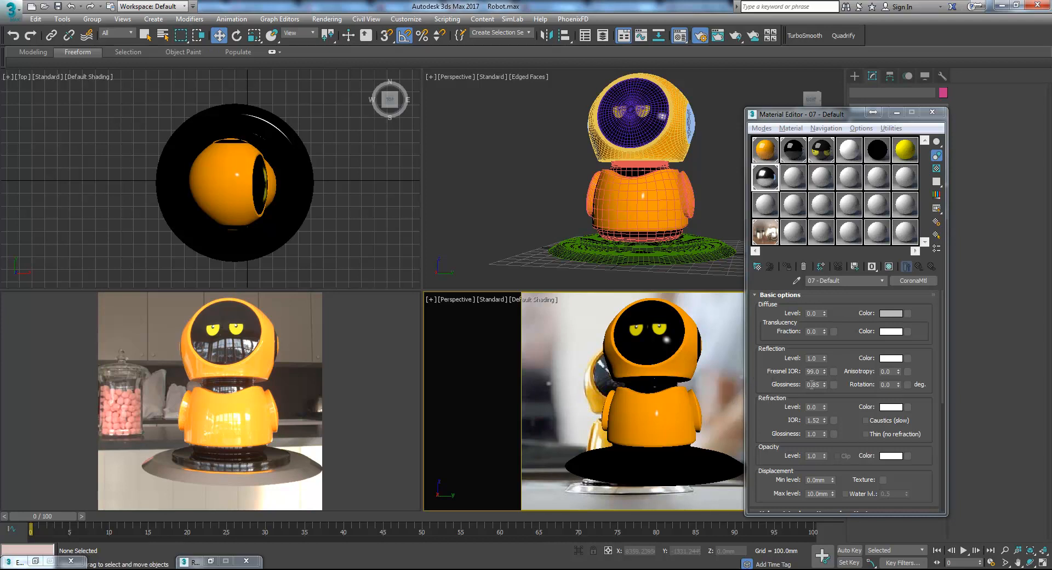
Load the bitmap aGloss.jpg from E:\textures as the reflection glossiness map of the base disc material
click(833, 383)
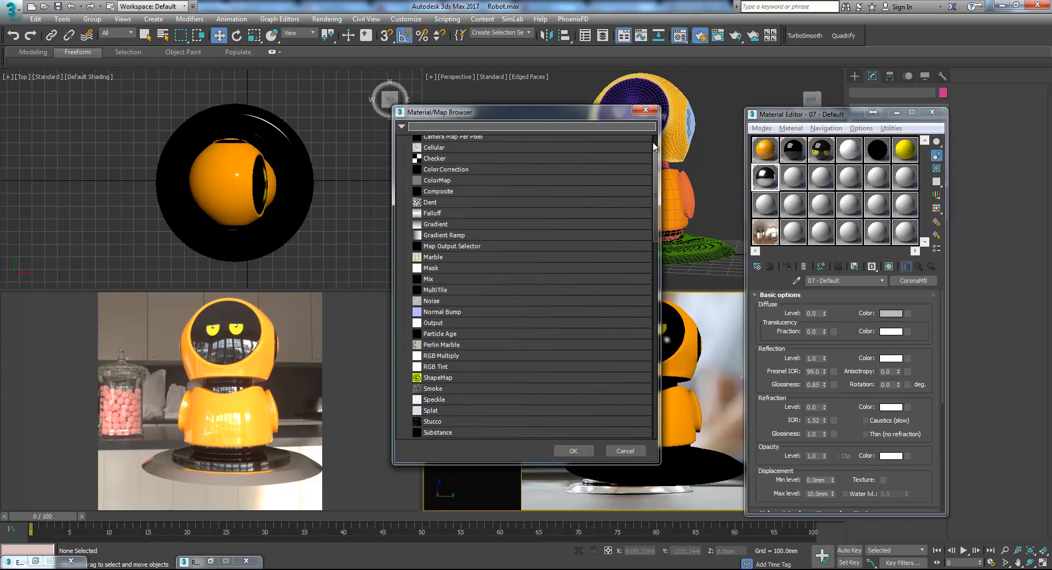
click(655, 144)
double_click(452, 165)
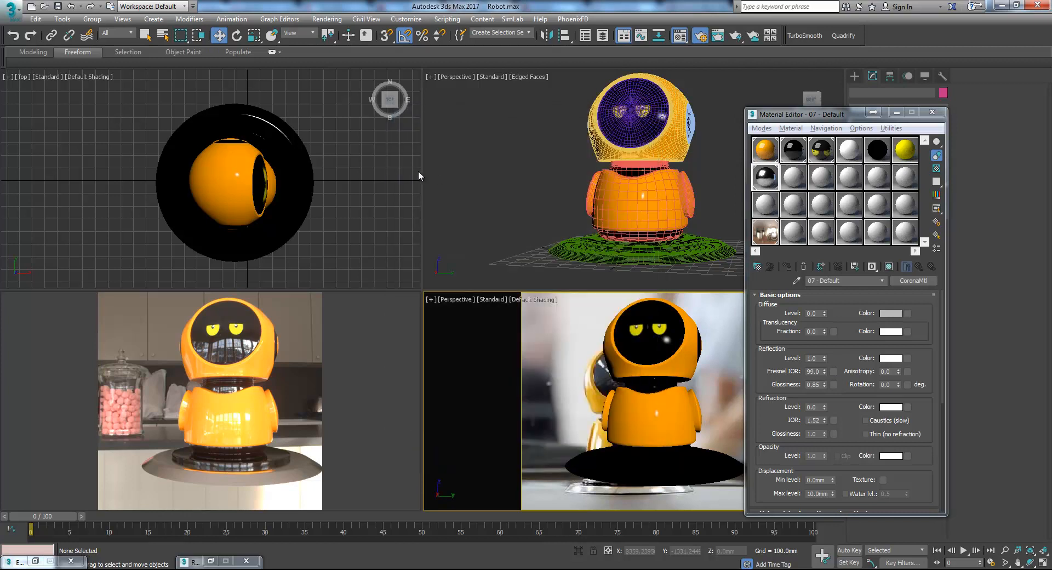
click(159, 45)
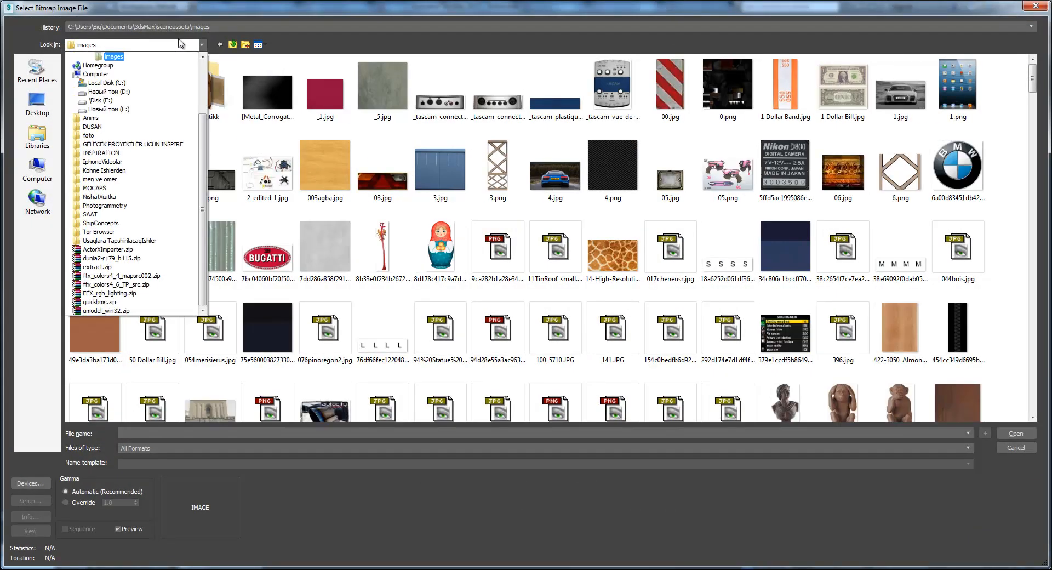
click(158, 101)
click(130, 283)
key(t)
key(t)
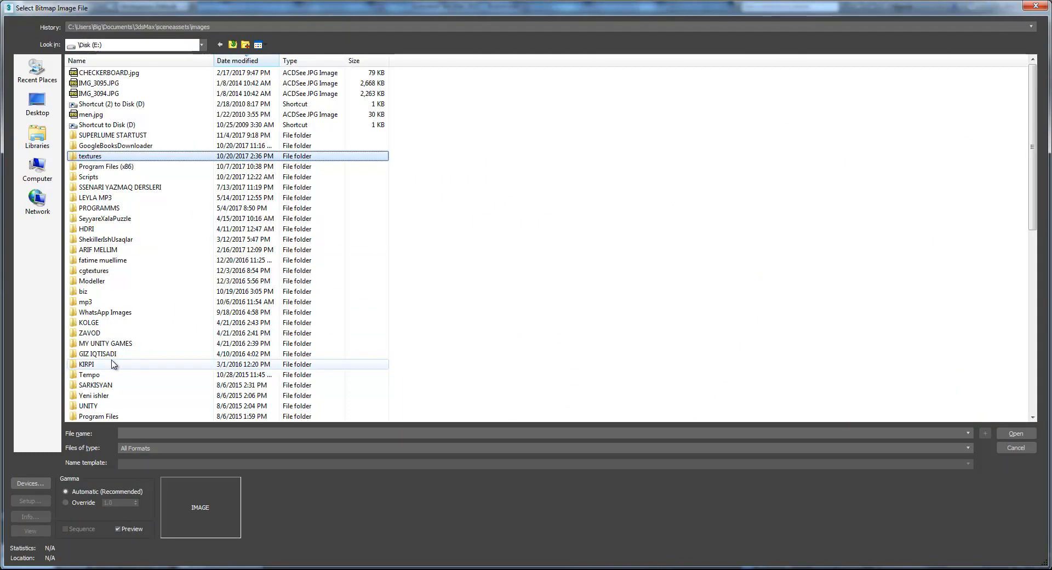
double_click(115, 156)
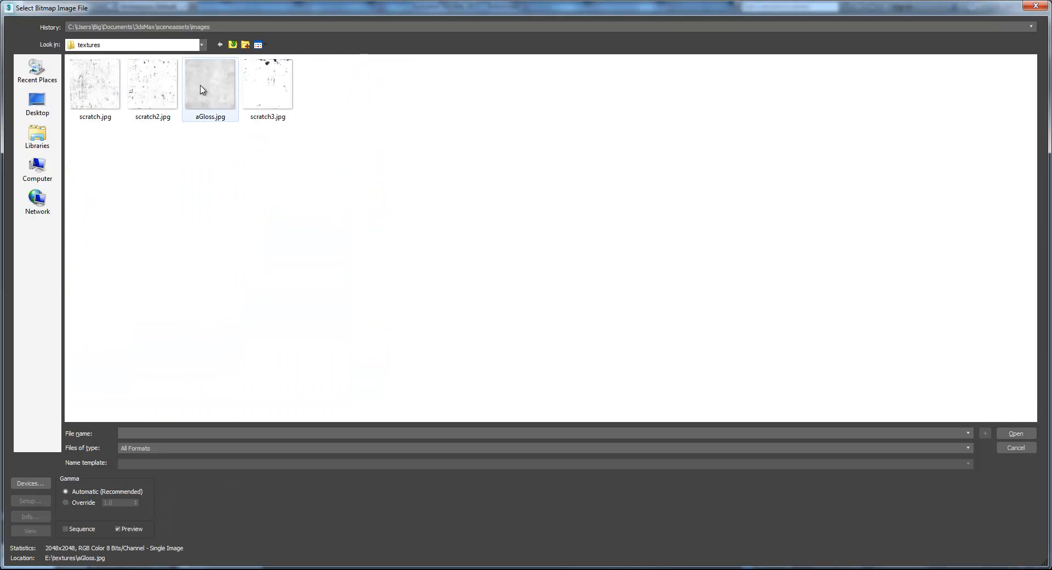
click(200, 85)
double_click(217, 86)
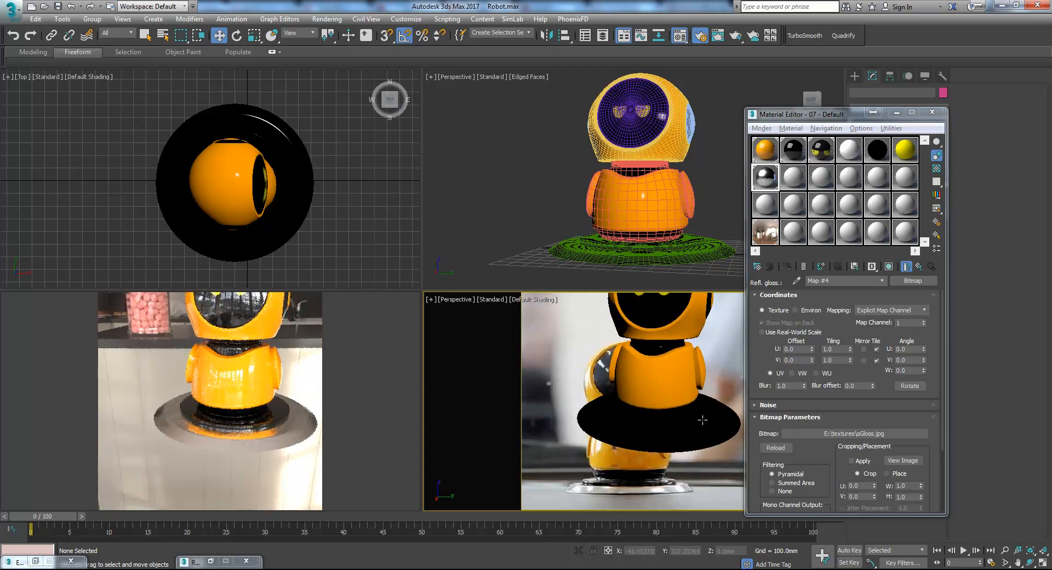
Isolate the base disc and get the material editor out of the way
click(710, 437)
right_click(711, 437)
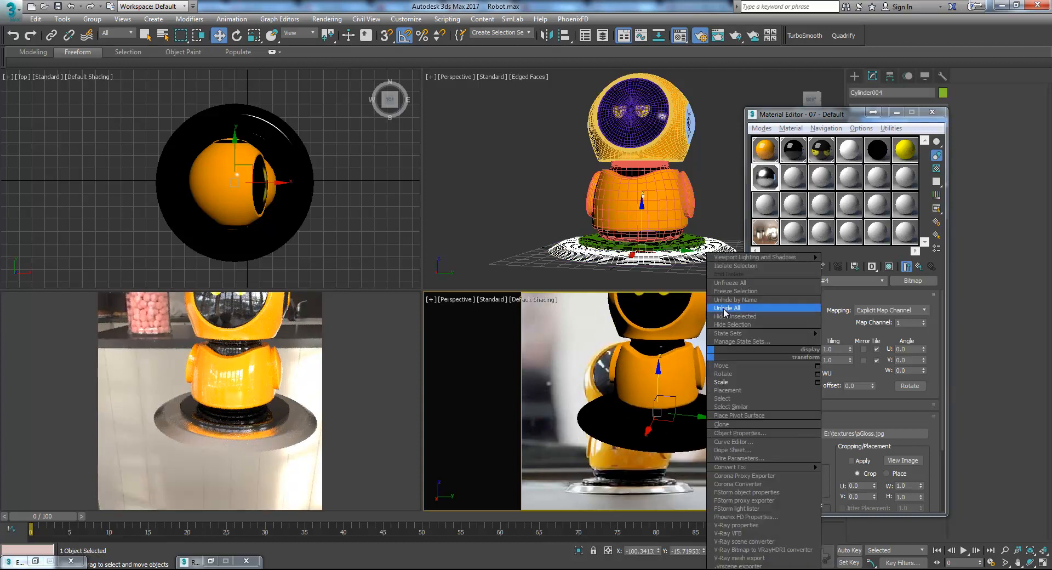
click(737, 274)
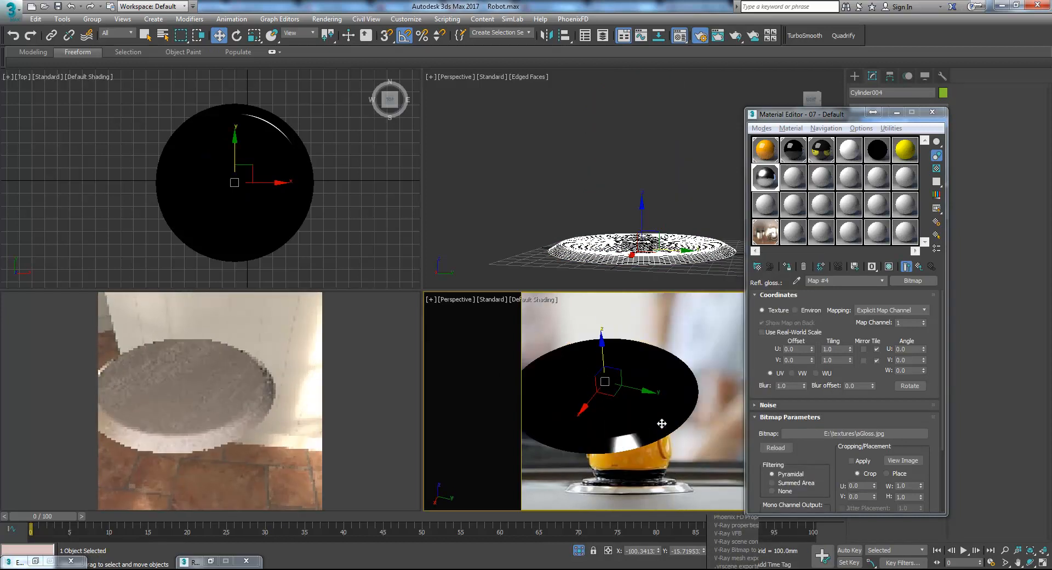
click(896, 112)
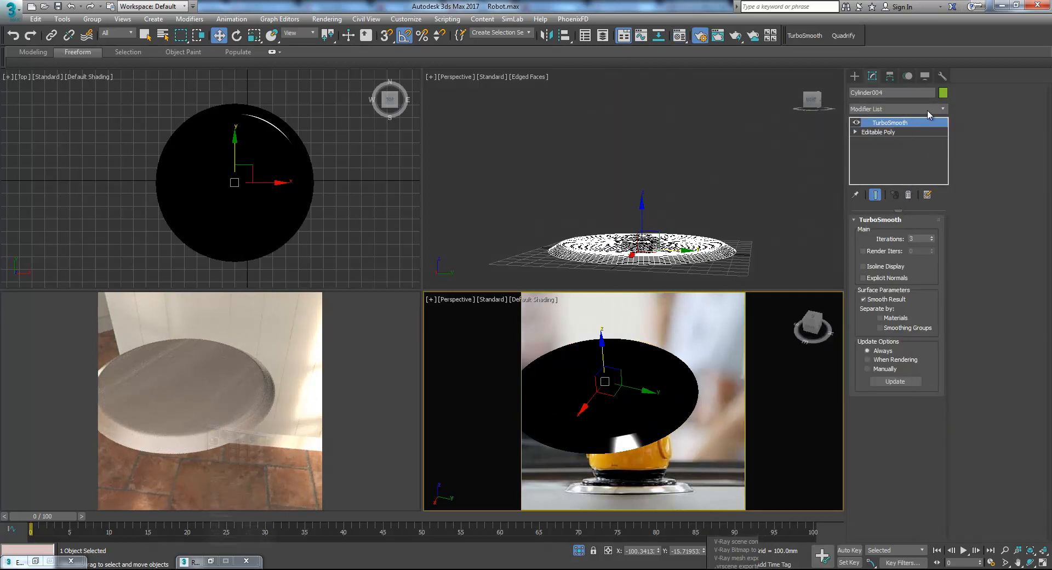
click(932, 108)
drag(946, 174, 946, 442)
click(894, 447)
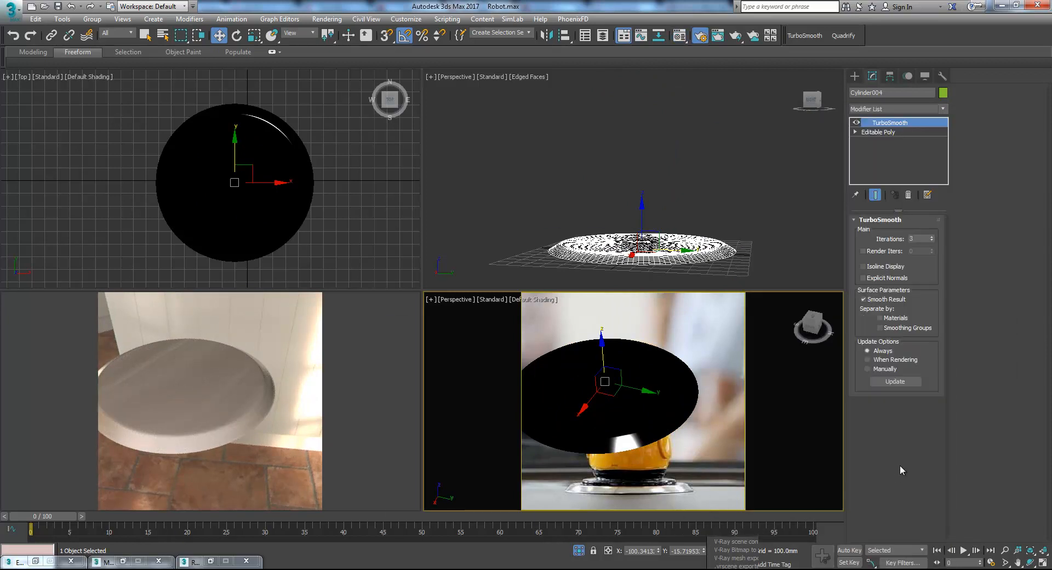
click(908, 195)
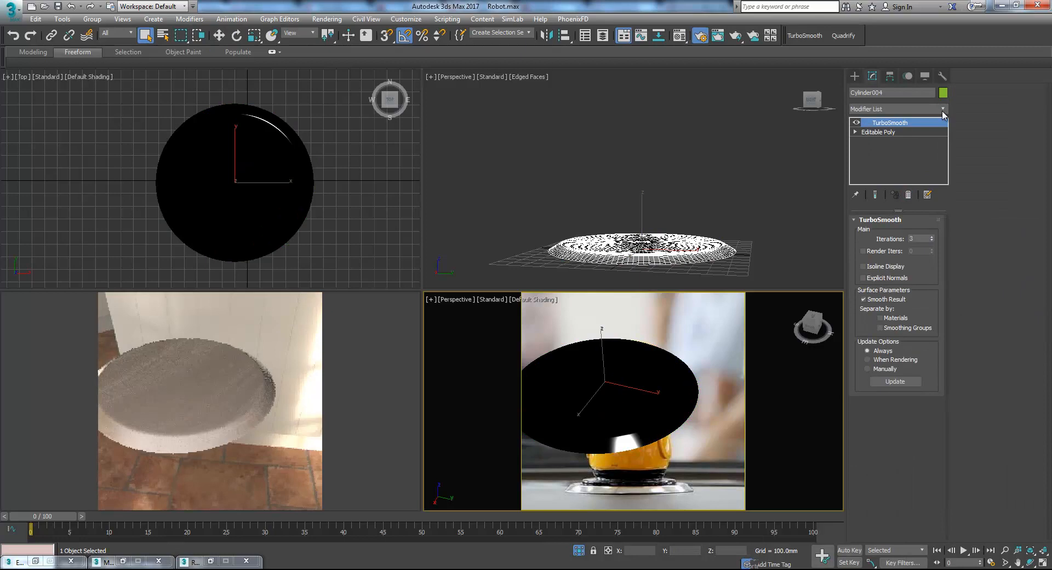
Add a UVW Map modifier with planar mapping above the base disc's TurboSmooth
click(932, 108)
drag(945, 132, 950, 404)
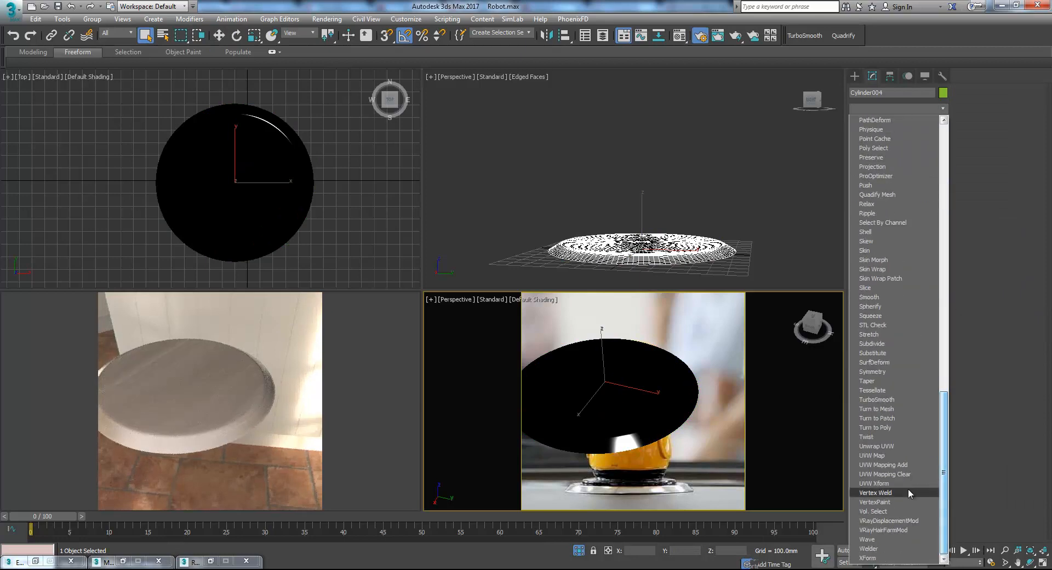
click(905, 457)
Deselect the base disc and end its isolation to bring back the whole robot
alt+middle_drag(614, 383, 647, 423)
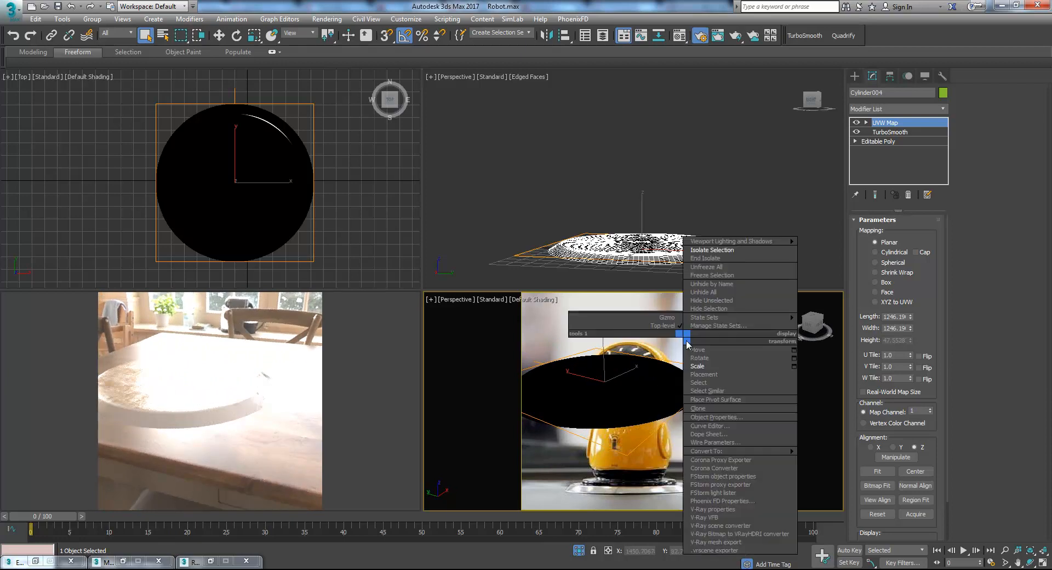
click(648, 302)
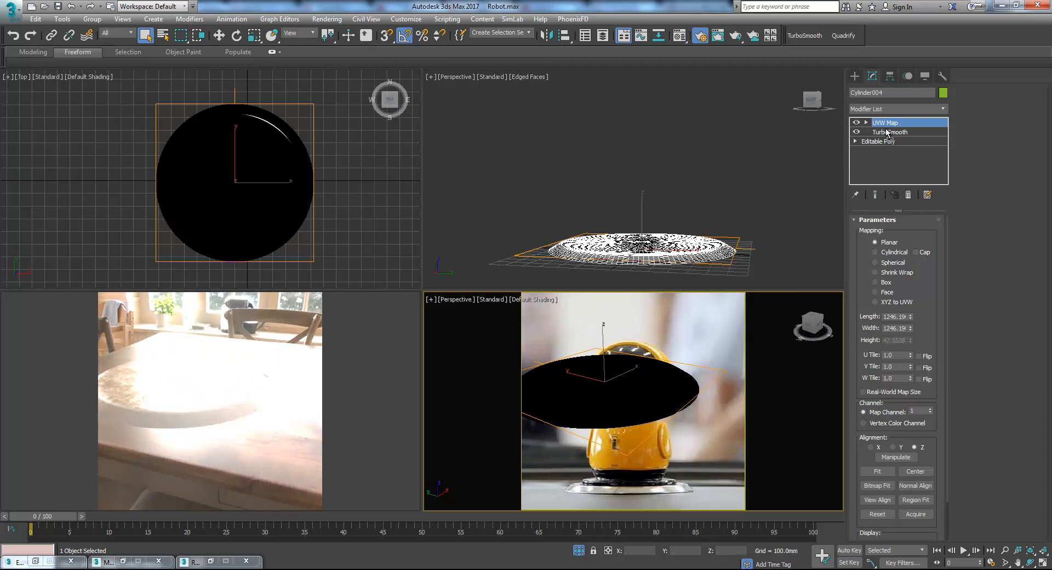
click(713, 330)
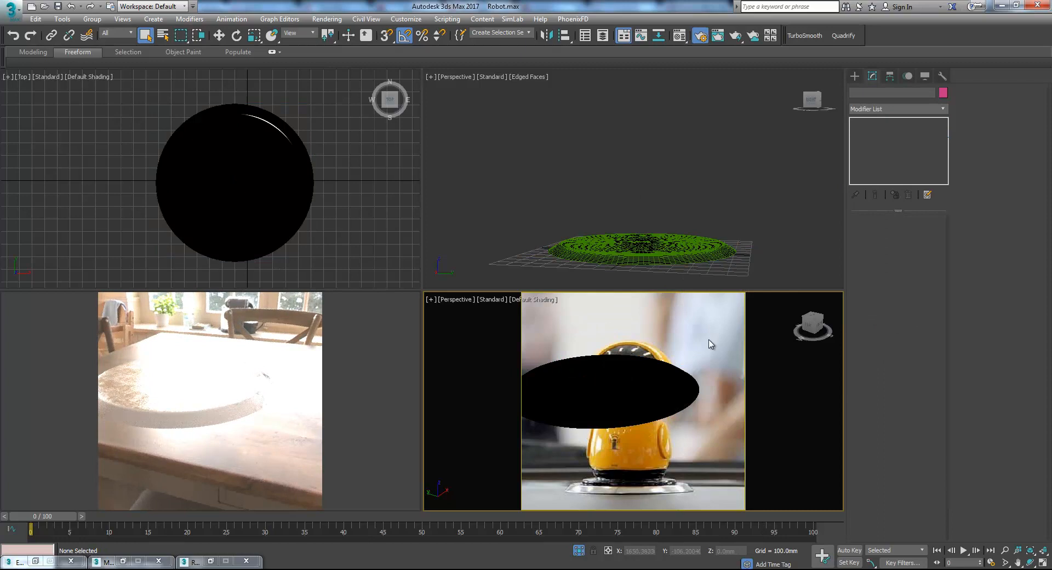
right_click(711, 342)
click(734, 258)
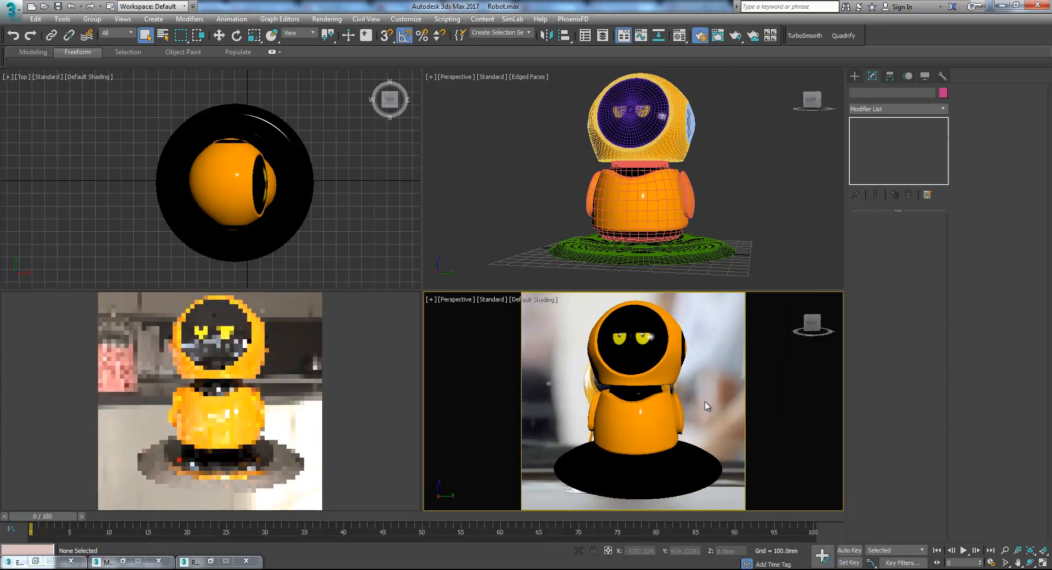
Create a large ground plane in the top view and move it so it is centred around the robot
click(855, 76)
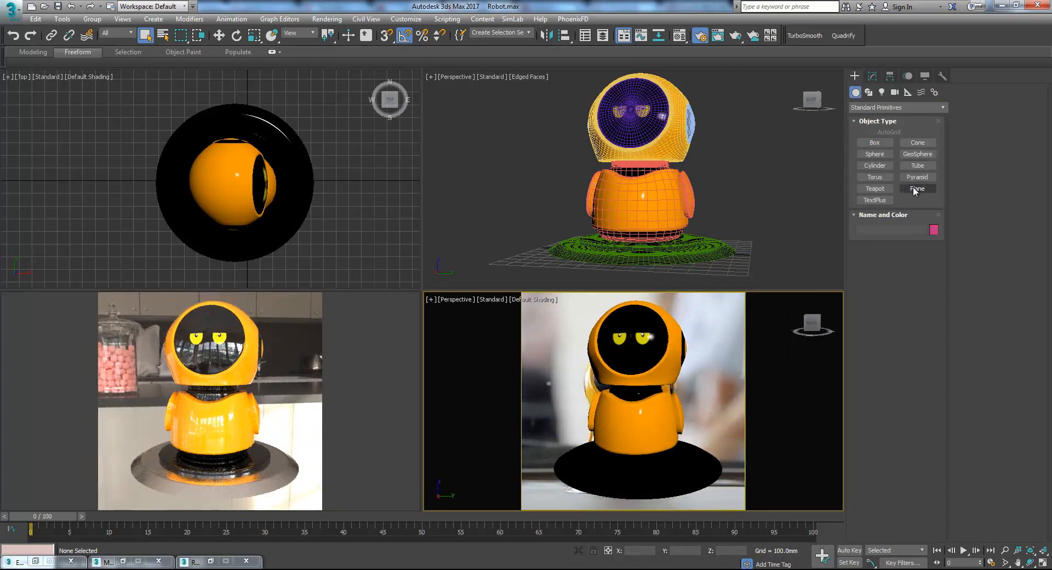
scroll(281, 177, down, 6)
drag(384, 248, 174, 65)
key(w)
drag(301, 140, 294, 160)
right_click(618, 399)
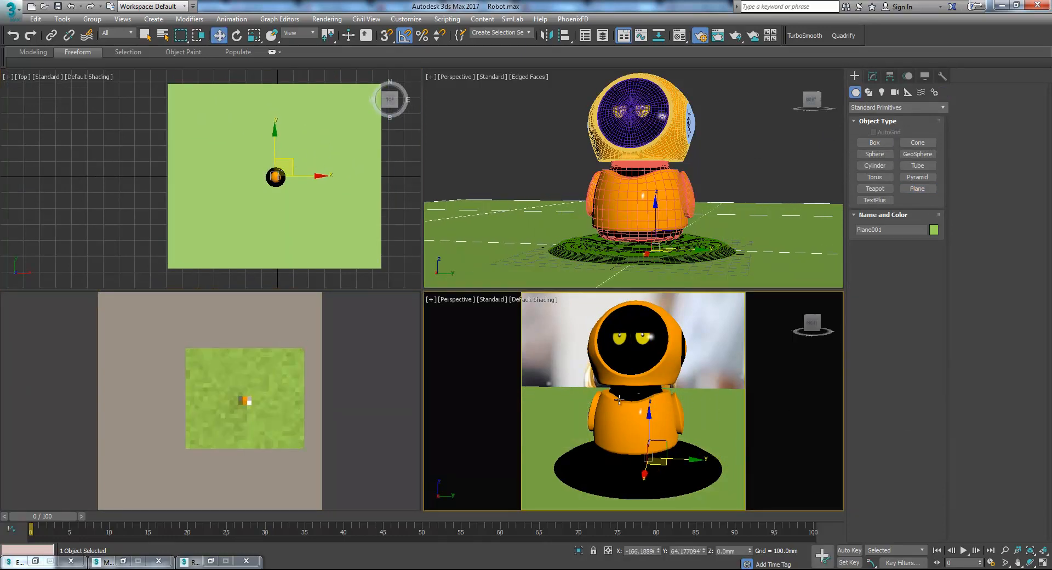
Assign an unused material to the ground plane and change its type to CoronaShadowCatcherMtl
click(678, 38)
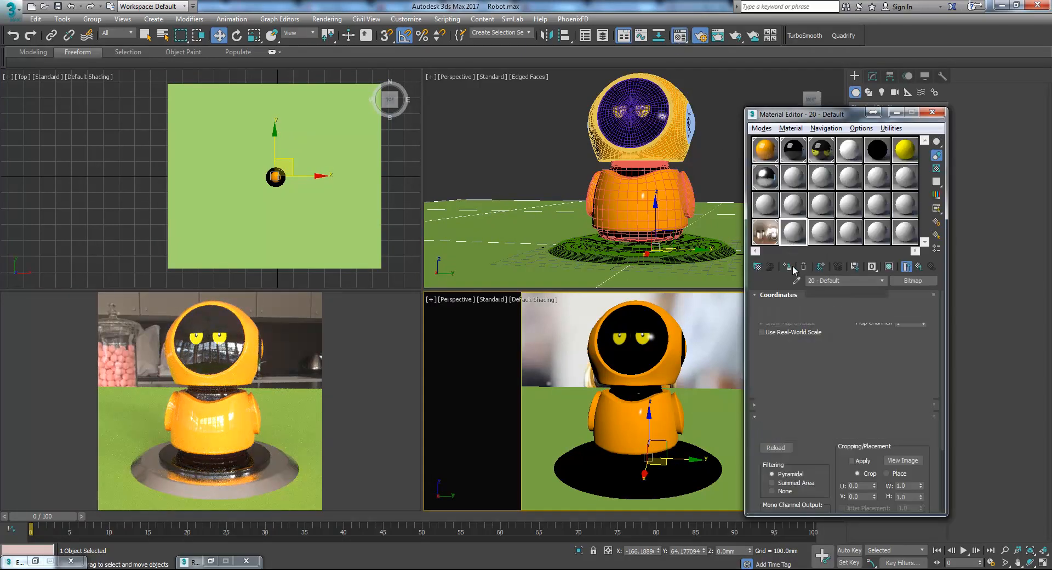
drag(795, 242, 719, 403)
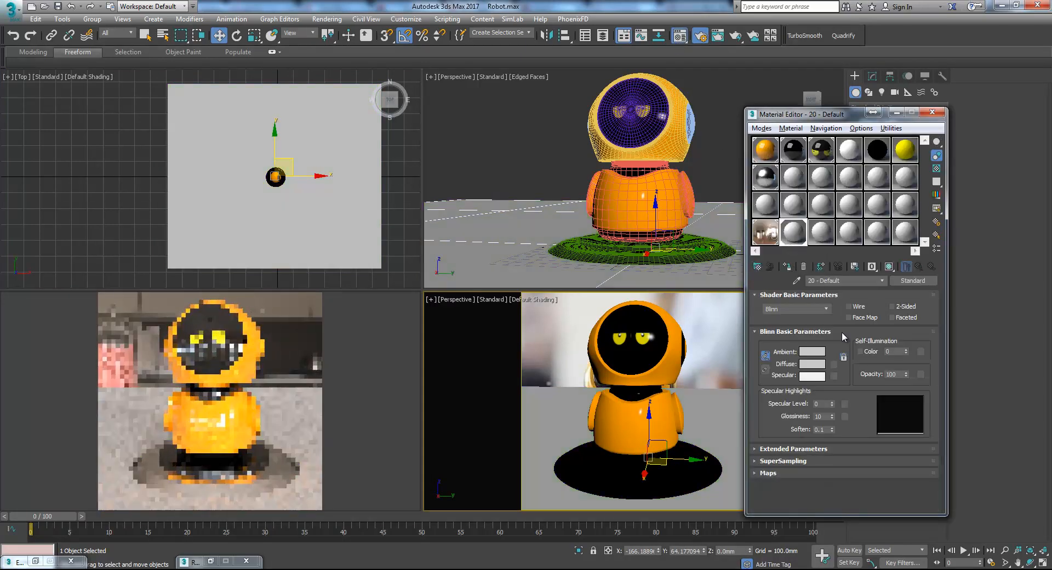
click(911, 281)
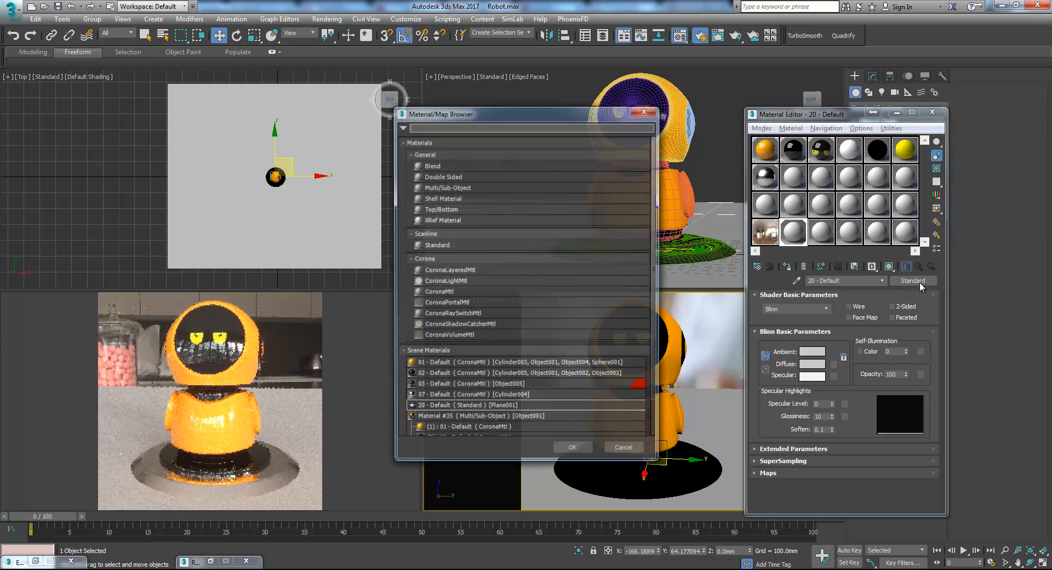
double_click(472, 321)
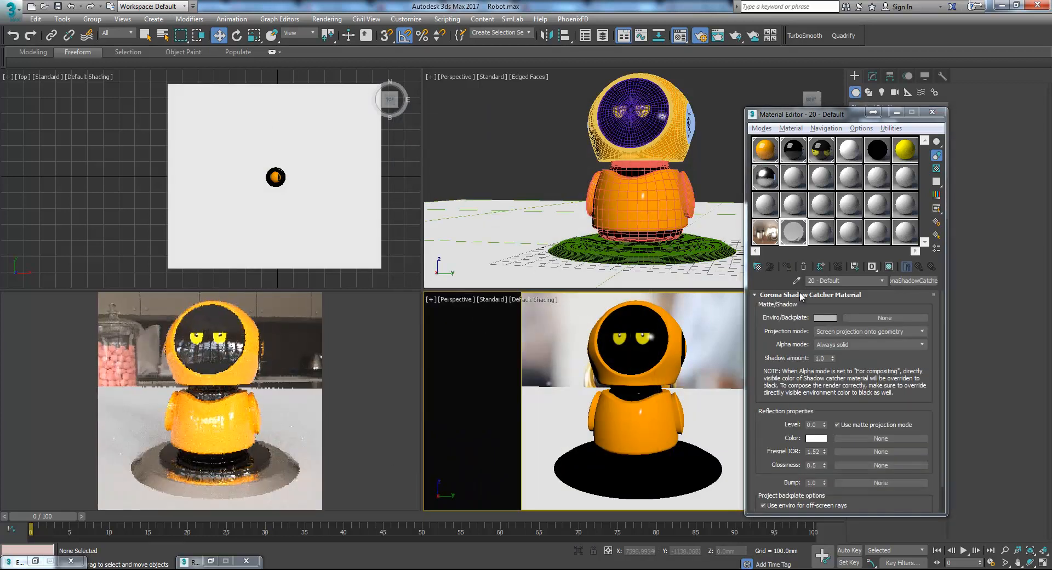
Set the shadow catcher's enviro/backplate colour to a pale yellow with red 203, green 182 and blue 64
click(826, 317)
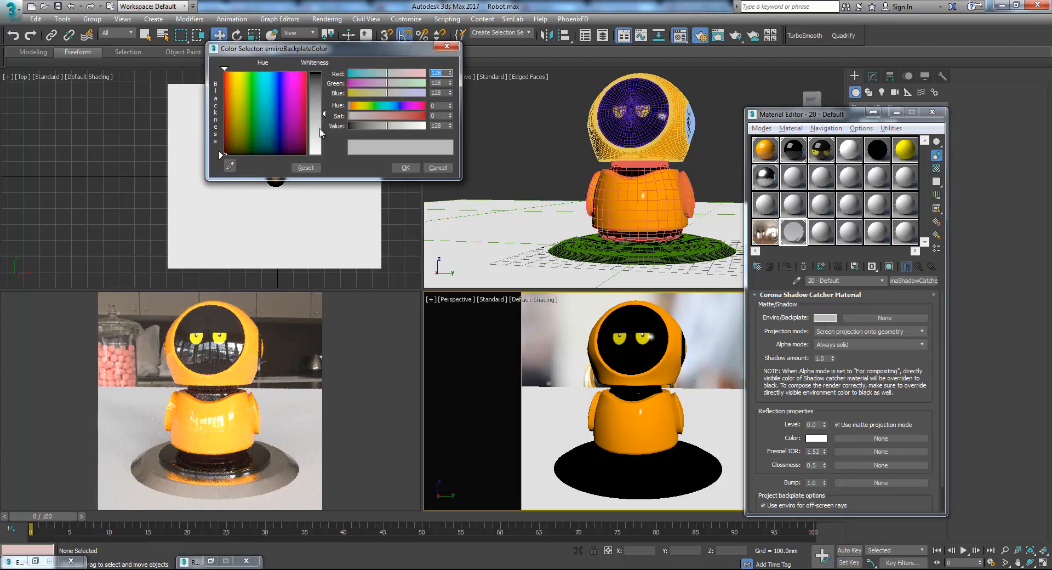
drag(323, 114, 324, 121)
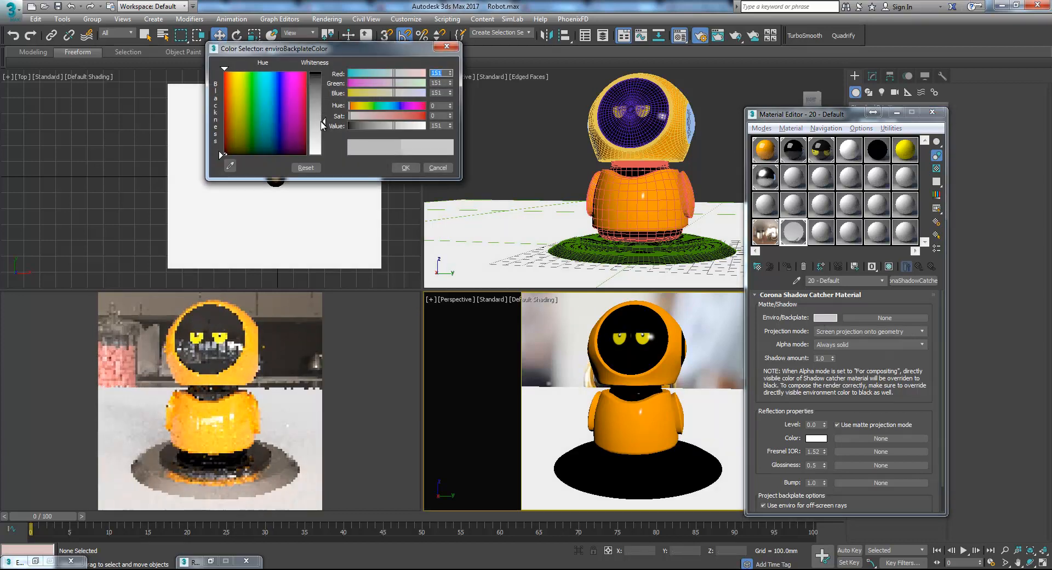
click(236, 107)
click(318, 94)
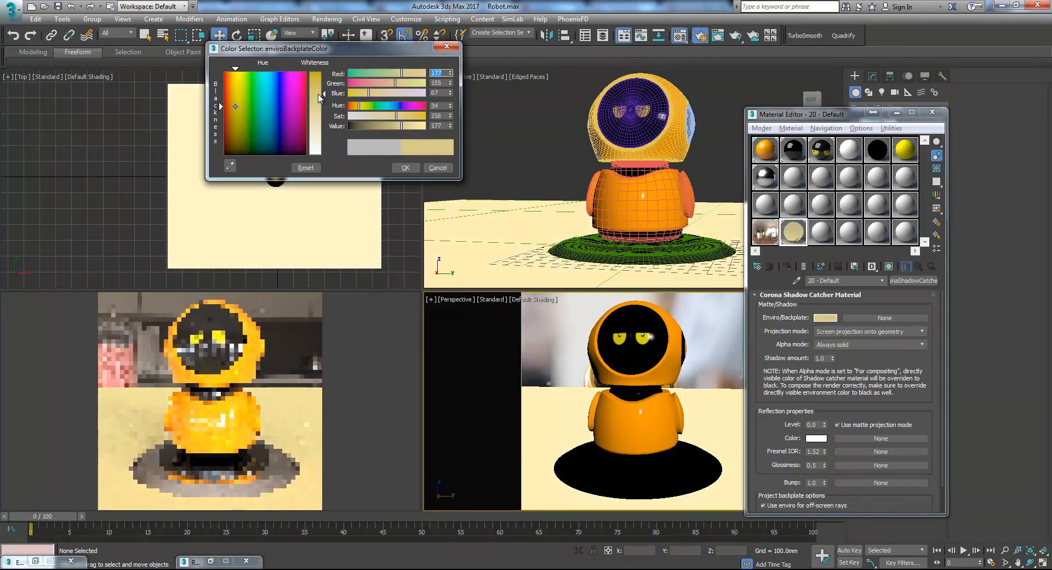
click(325, 71)
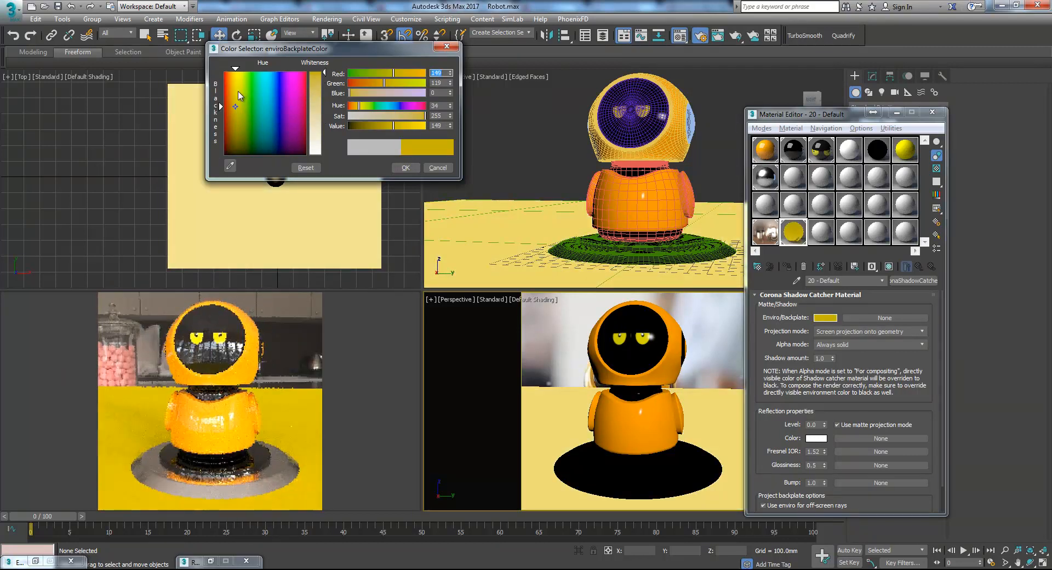
click(236, 75)
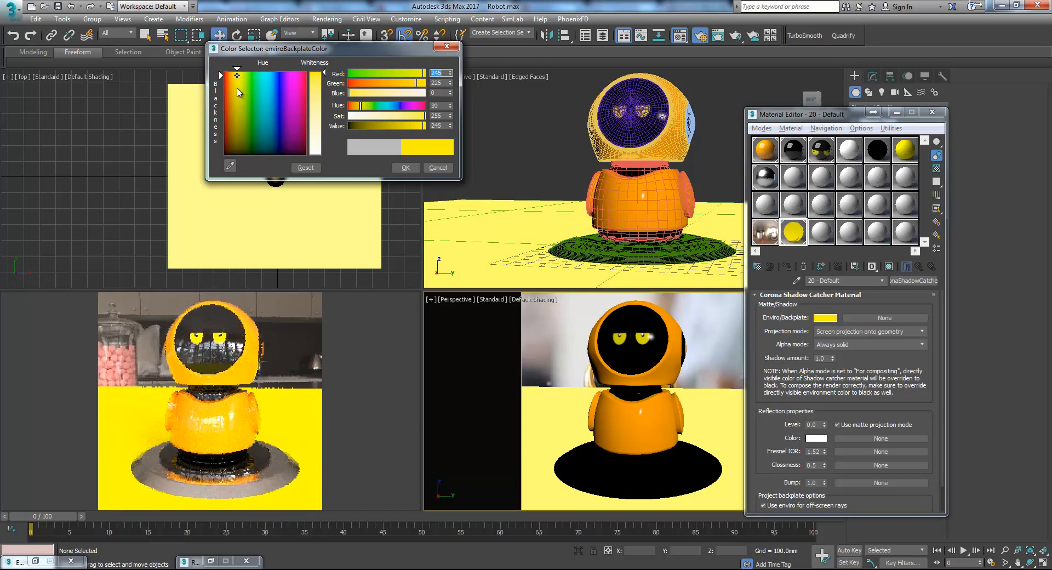
click(236, 94)
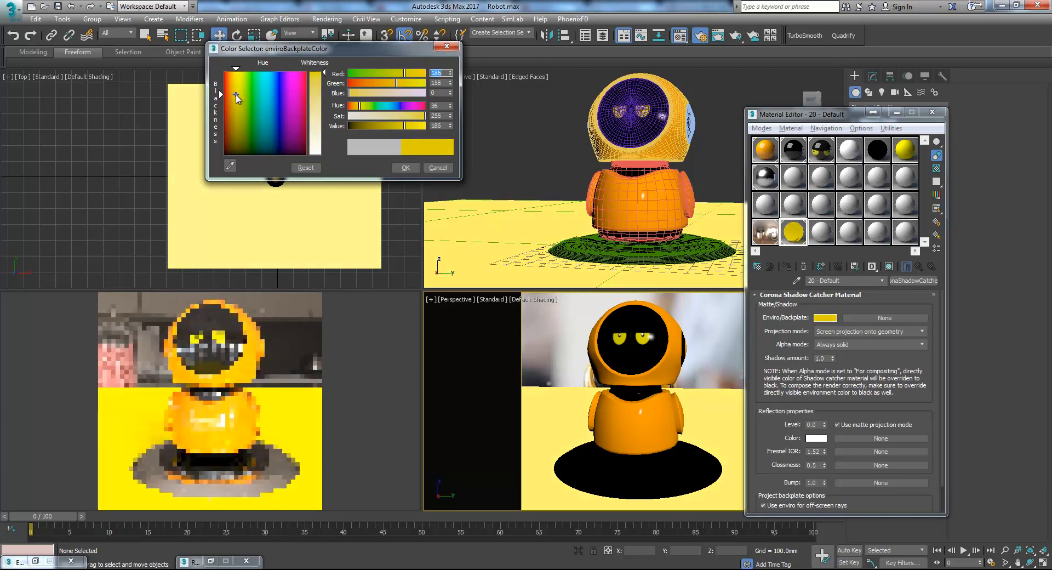
click(316, 94)
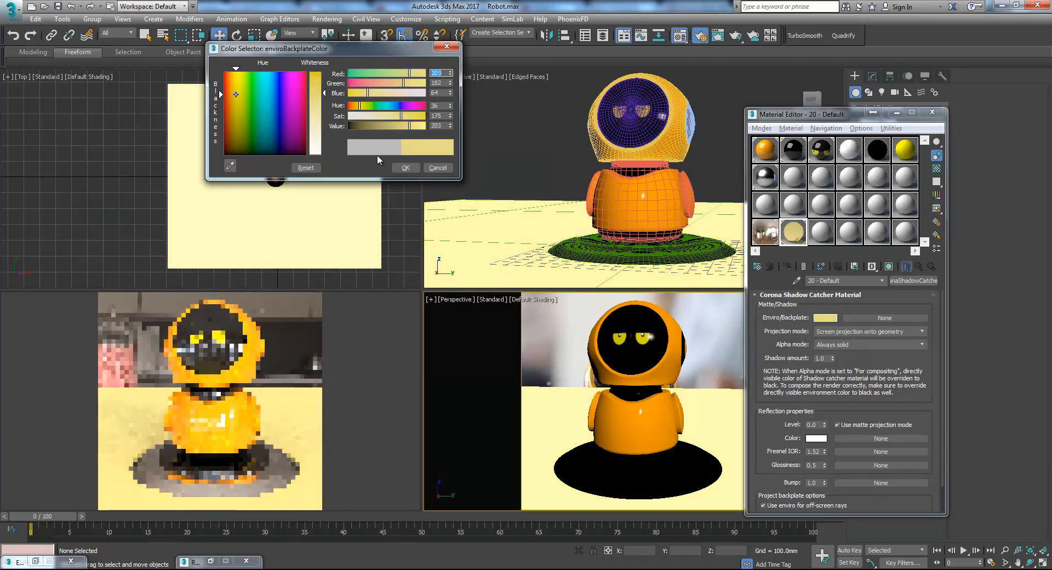
click(407, 168)
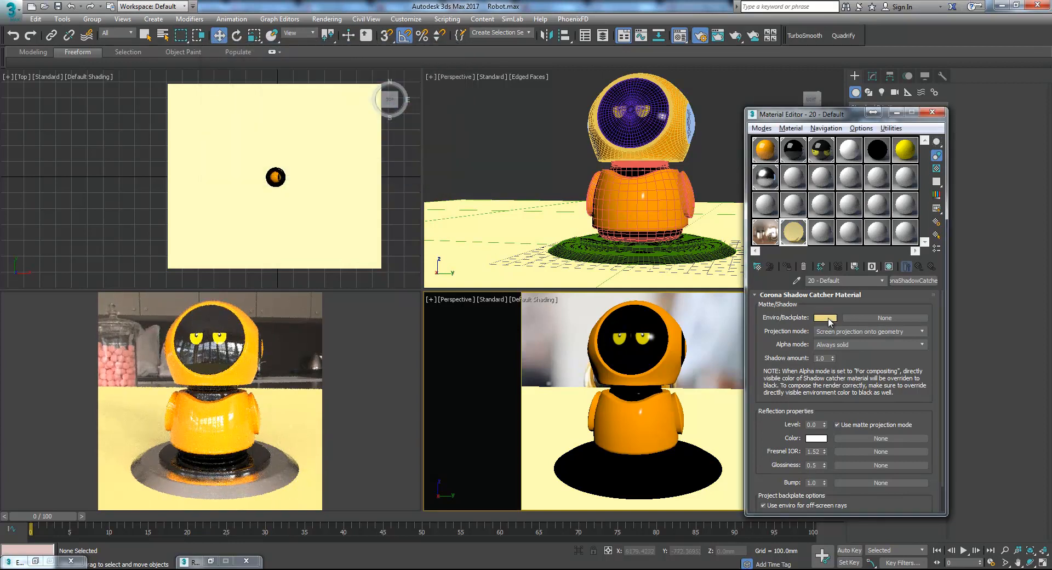
Enable the direct visibility override in the Corona scene environment and paste the shadow catcher's pale yellow backplate colour into it
right_click(829, 320)
click(841, 326)
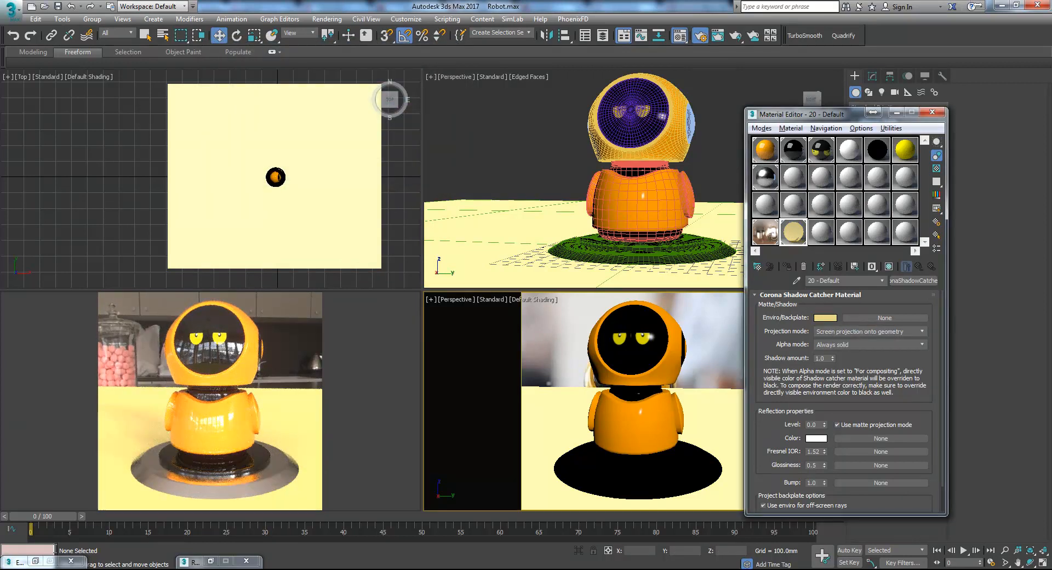
double_click(197, 564)
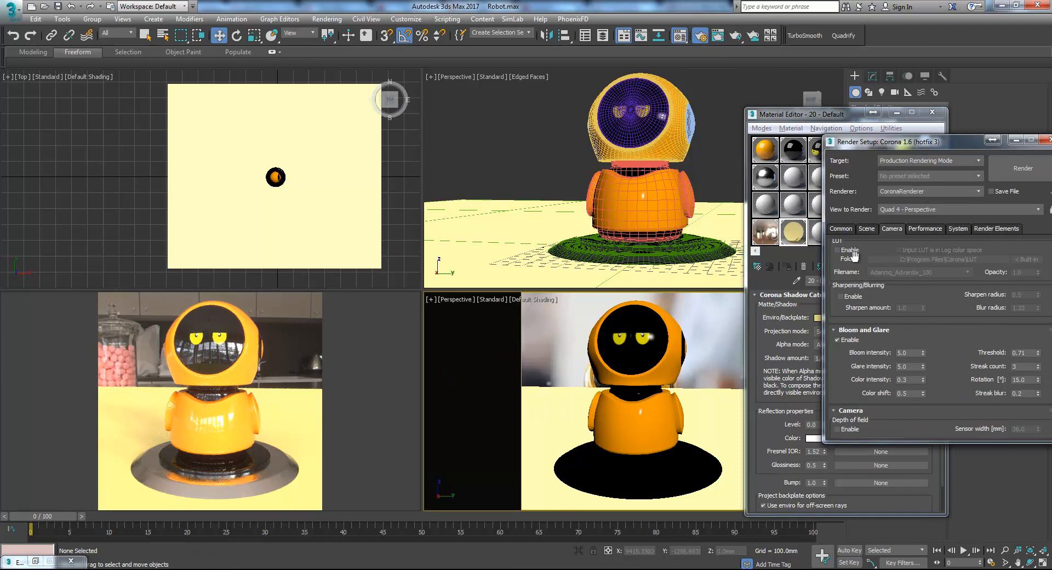
click(866, 229)
drag(951, 386, 950, 232)
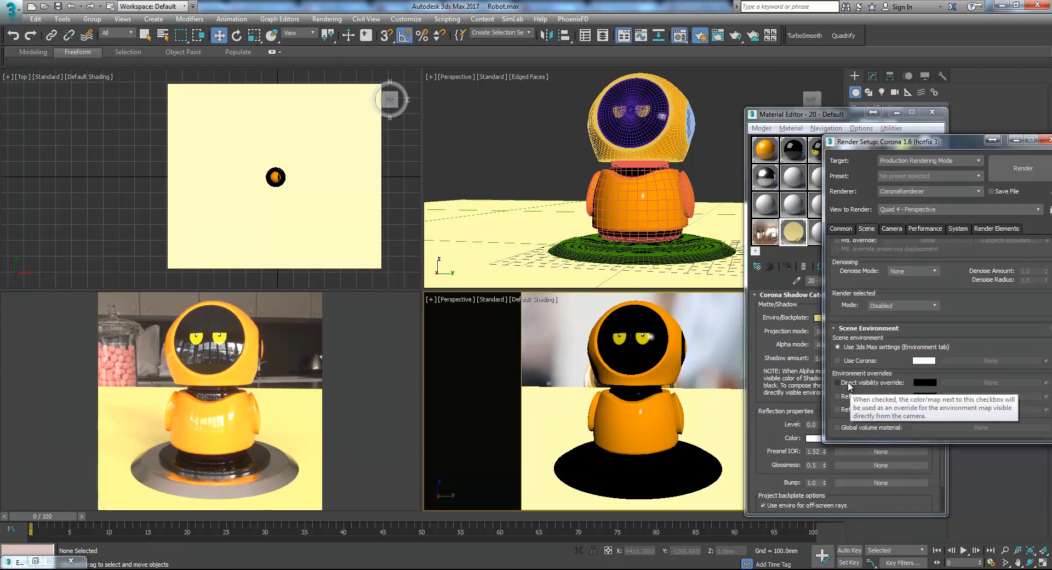
click(868, 383)
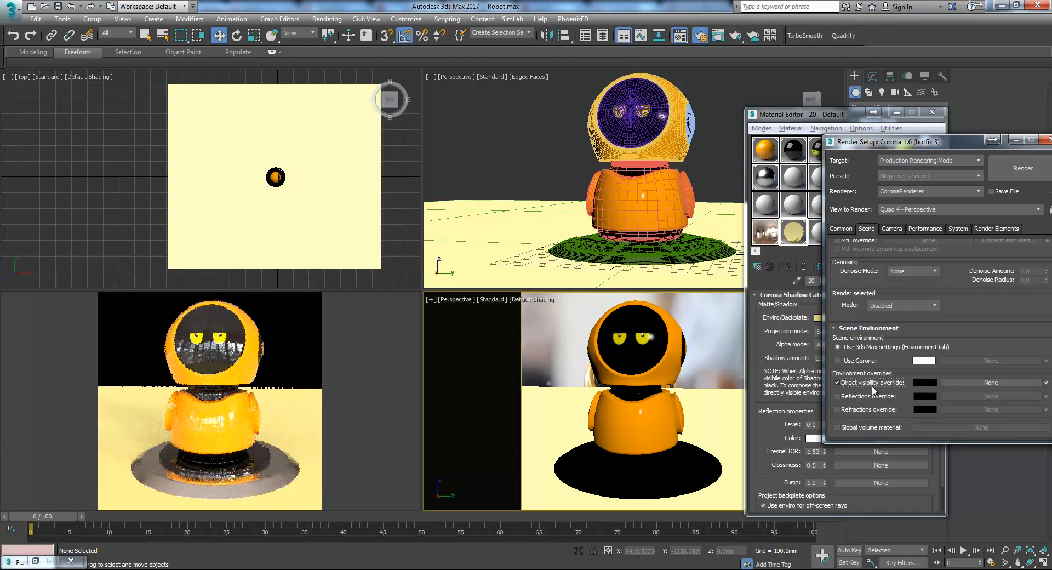
right_click(929, 383)
click(951, 400)
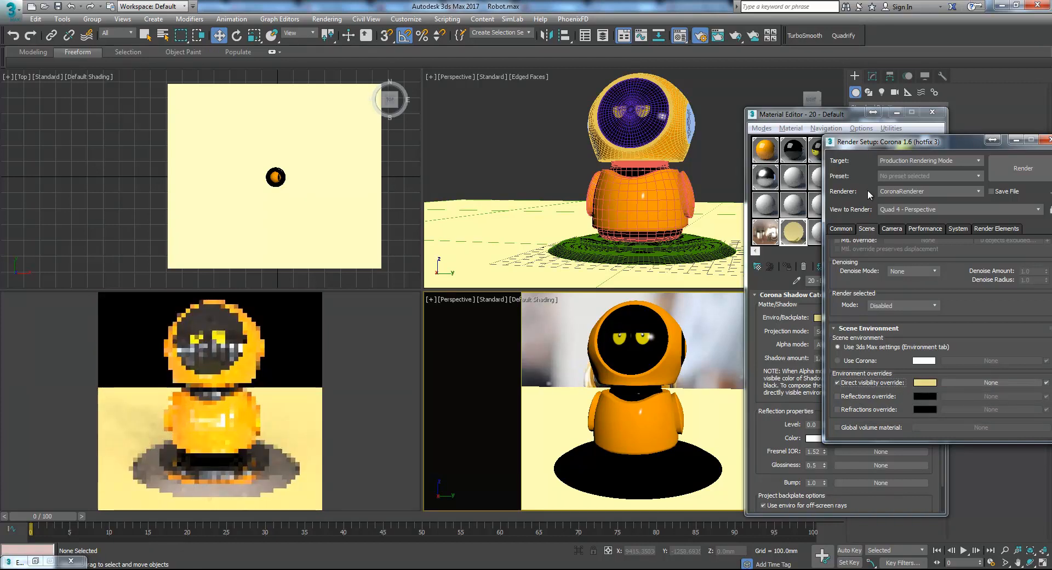
drag(878, 146, 904, 142)
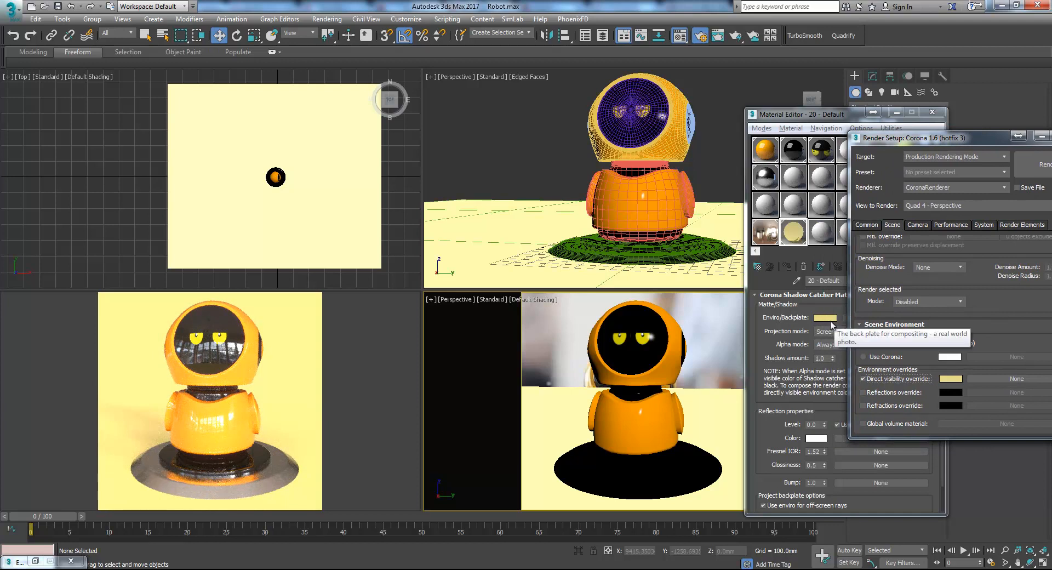
click(812, 316)
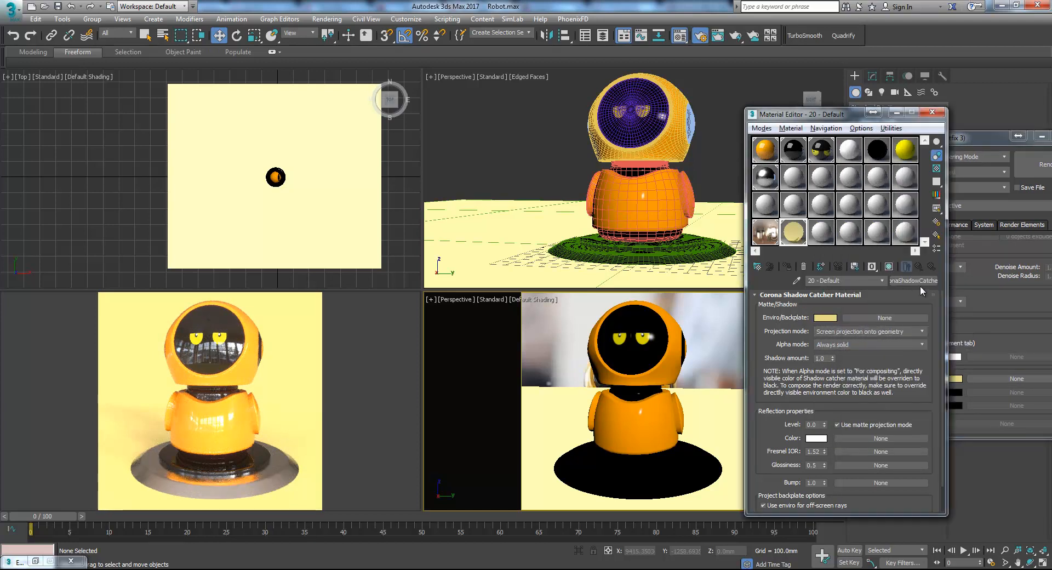
scroll(638, 222, down, 5)
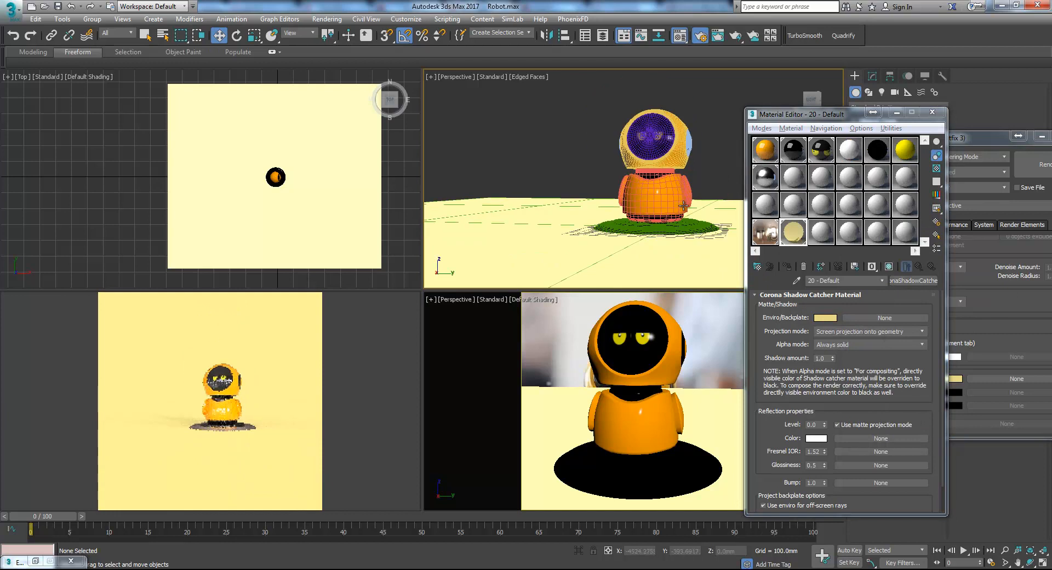
scroll(639, 222, up, 5)
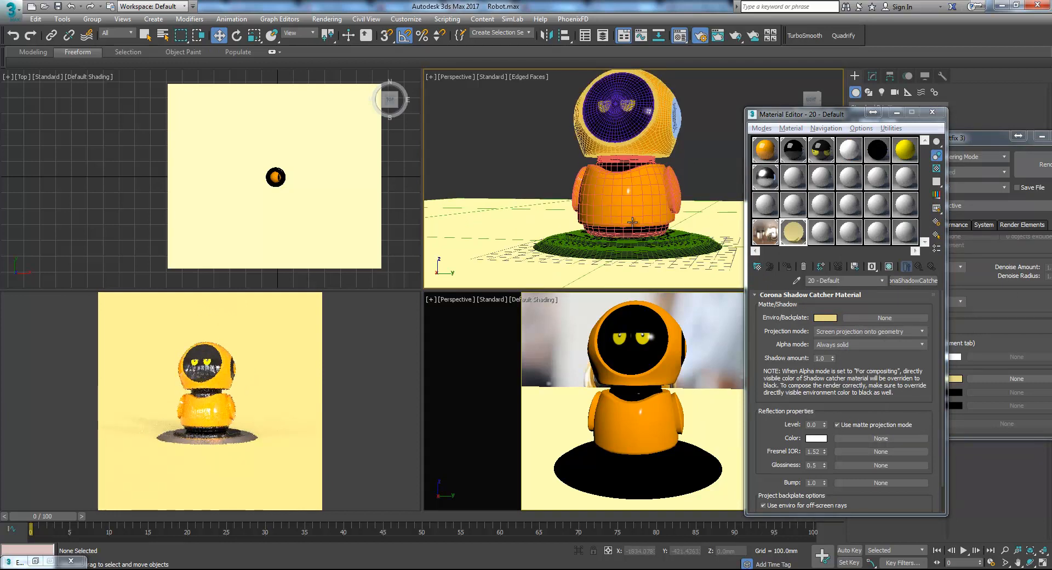
middle_drag(651, 224, 638, 247)
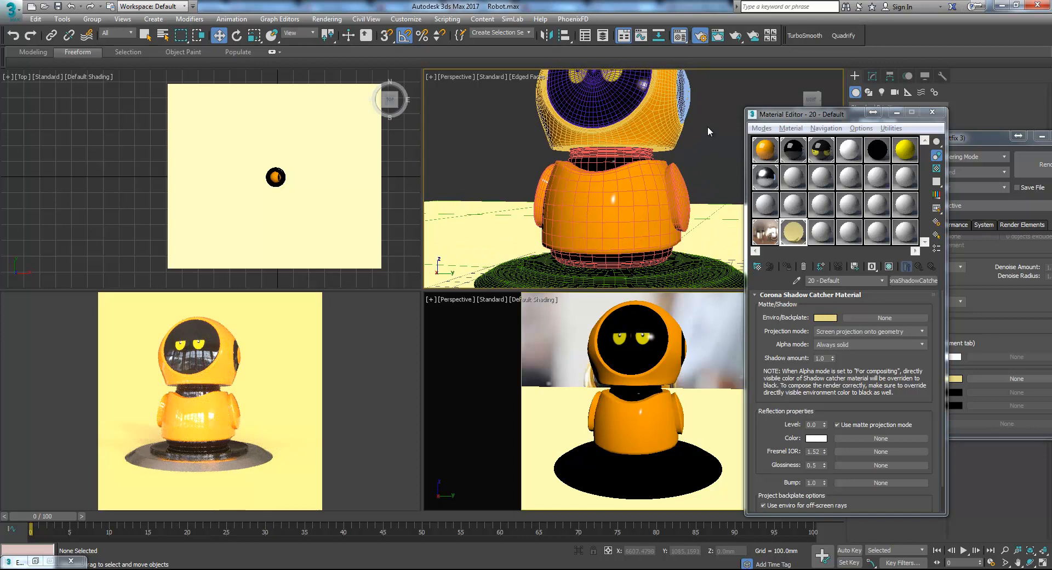
Set the render output size to the HDTV (video) preset at 1280x720
drag(976, 139, 929, 135)
click(814, 222)
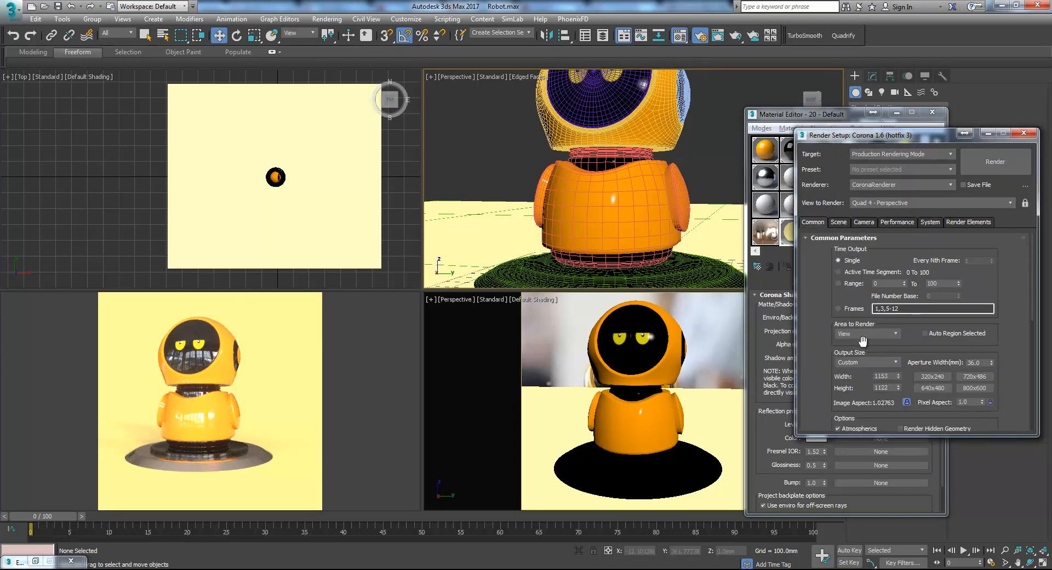
click(888, 363)
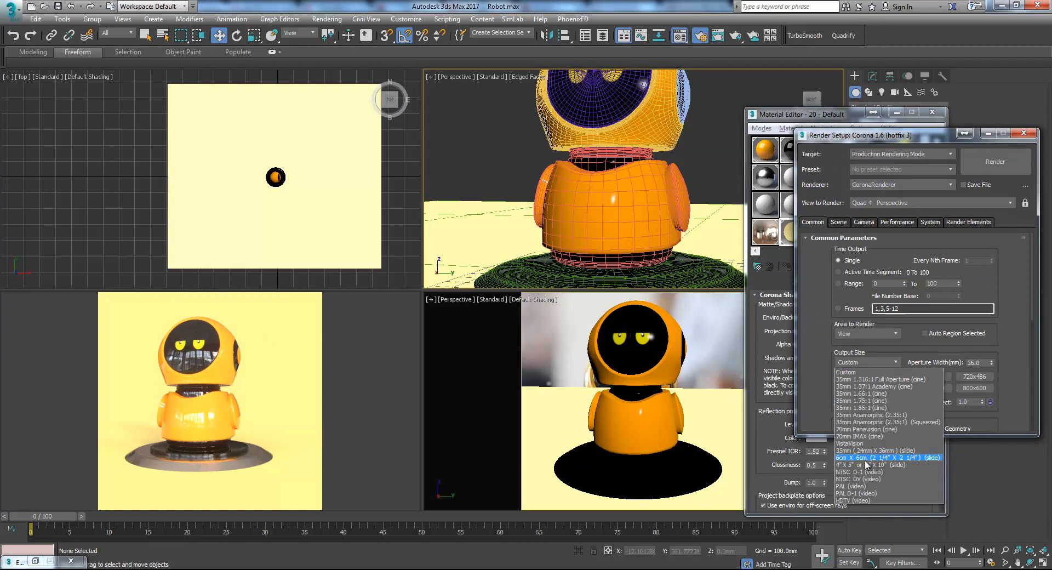
click(868, 501)
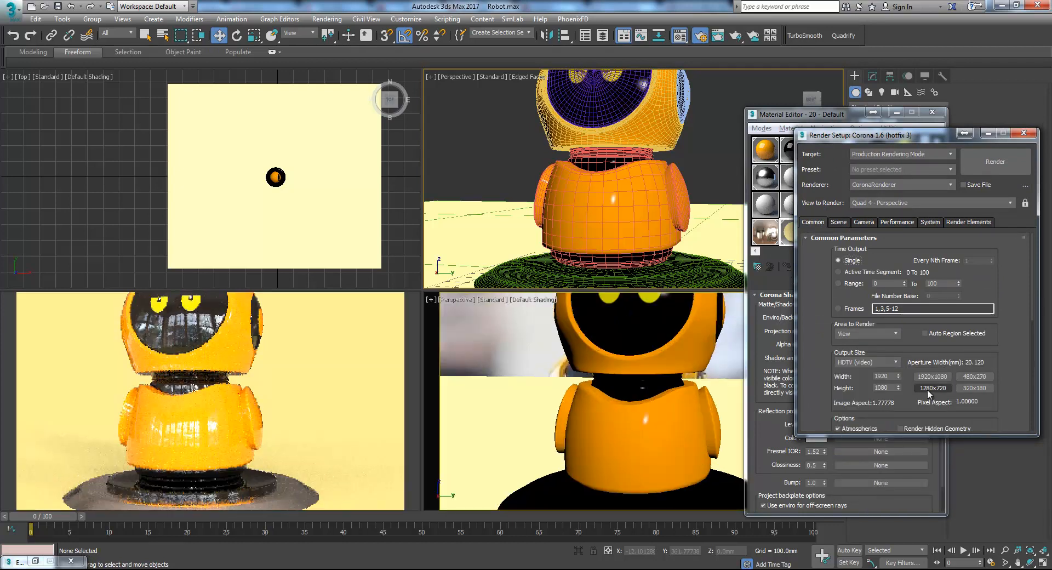
click(934, 388)
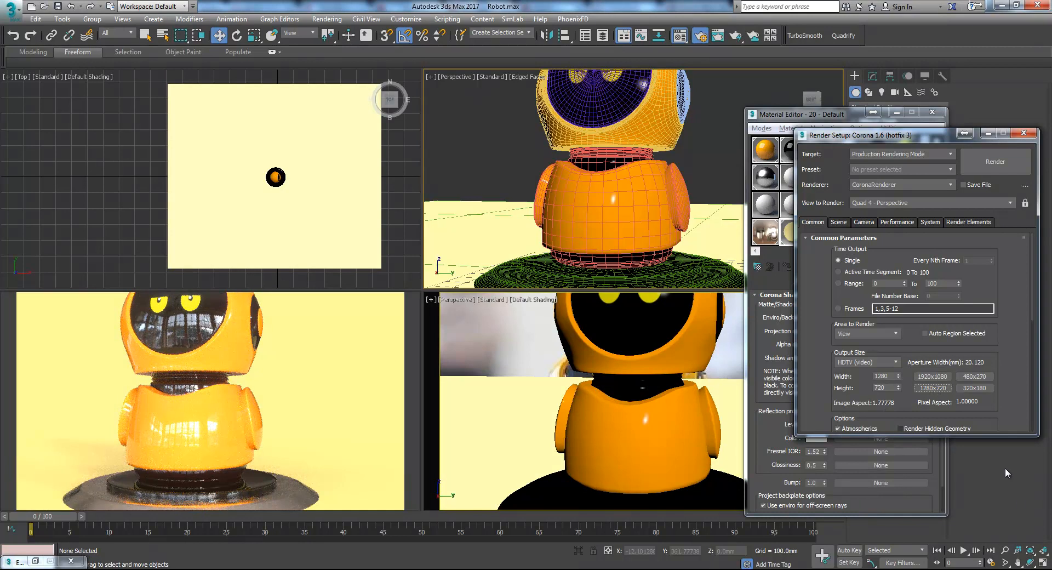
Zoom and pan the rendered perspective view so the whole robot and its stand fit inside the wide frame
click(1006, 550)
drag(606, 383, 640, 372)
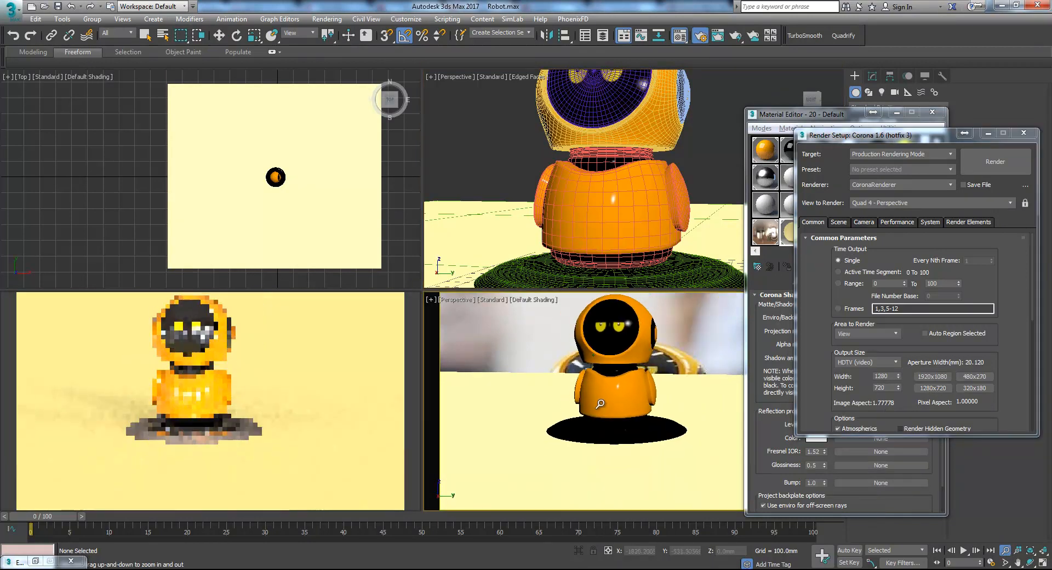
middle_drag(639, 371, 662, 407)
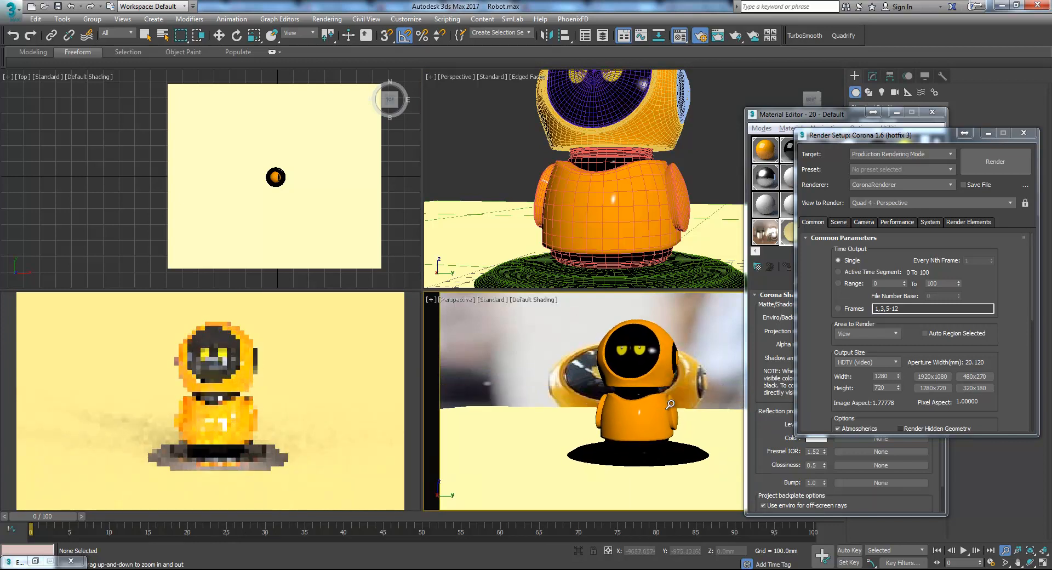
drag(659, 416, 658, 401)
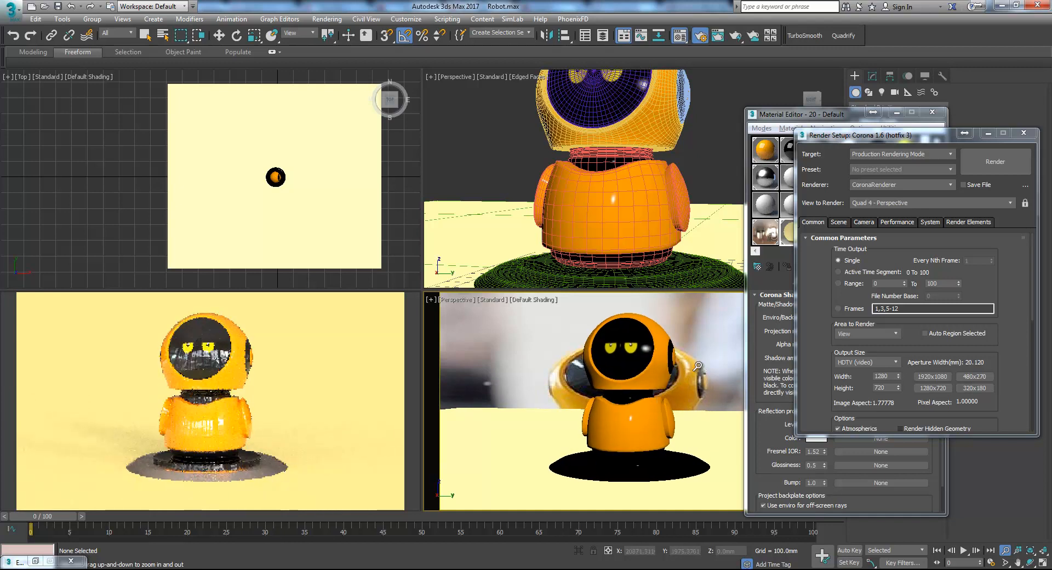
Change the shadow catcher's enviro/backplate colour to a neutral light grey with red, green and blue at 159
click(784, 116)
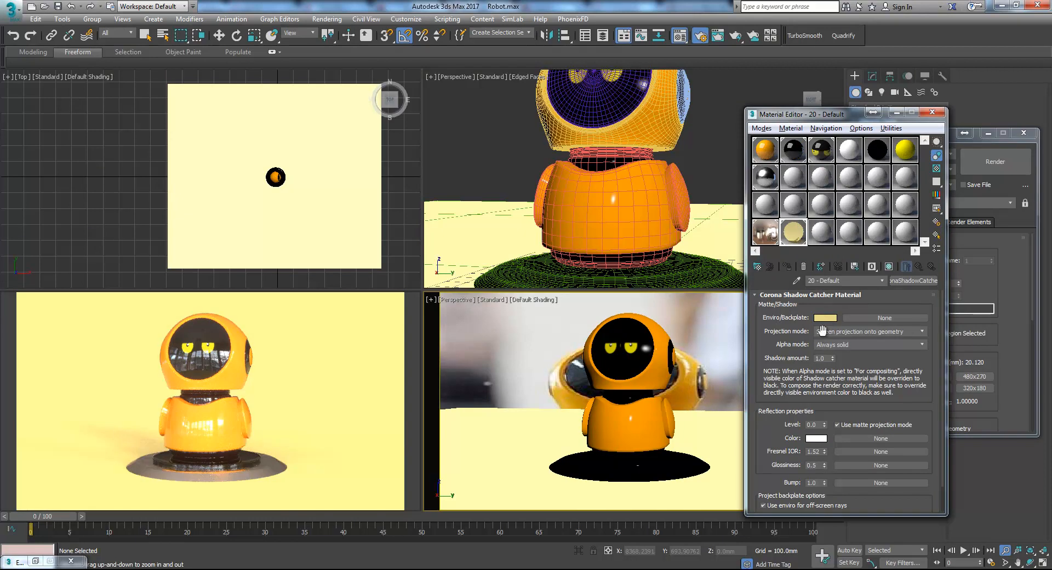
click(825, 318)
drag(256, 96, 249, 110)
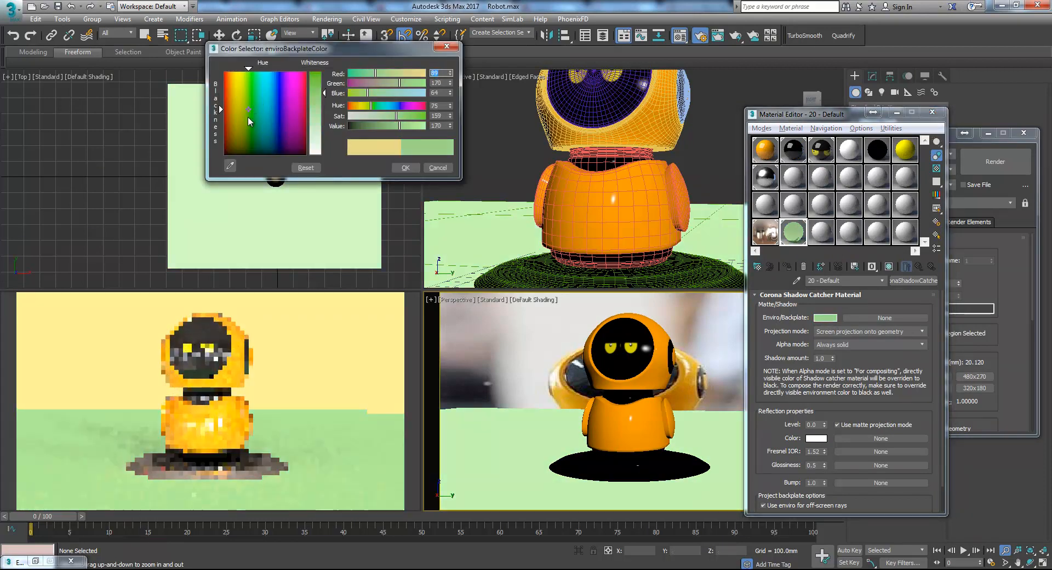
click(250, 129)
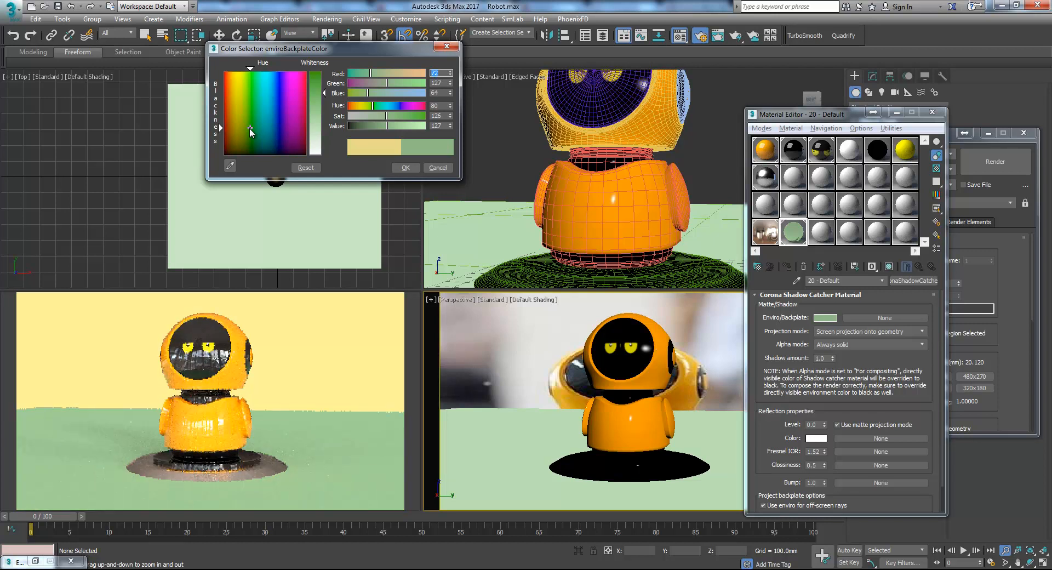
drag(317, 135, 324, 158)
click(275, 141)
click(328, 125)
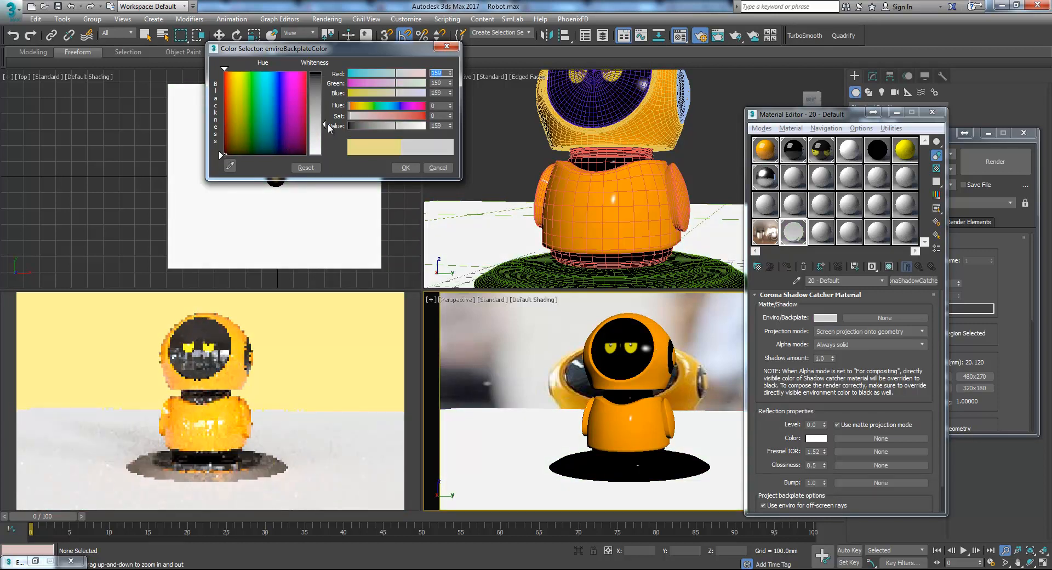
click(405, 167)
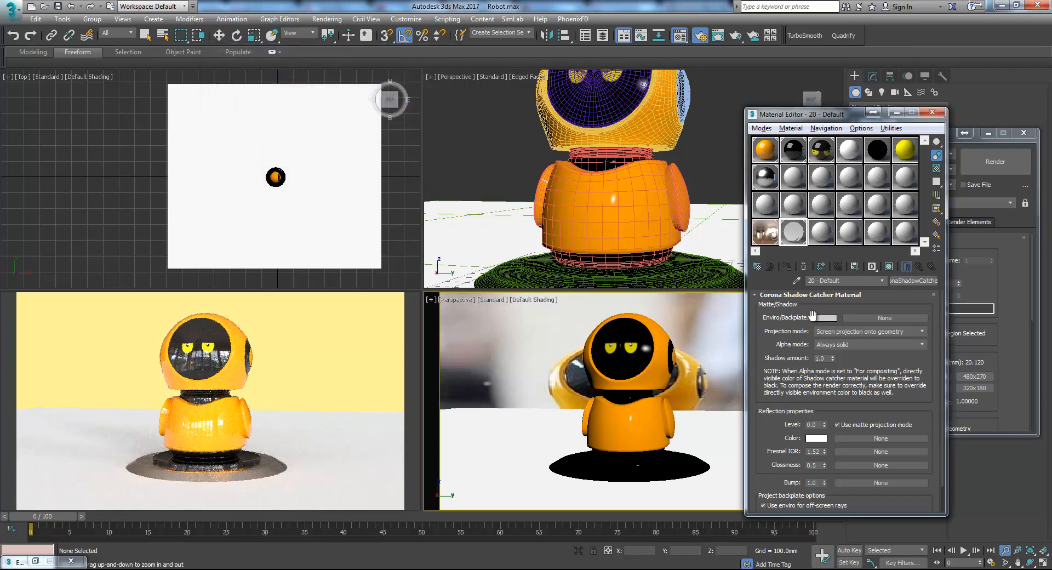
Copy the shadow catcher's light grey backplate colour and paste it into the Corona direct visibility override
right_click(832, 323)
click(841, 327)
click(997, 292)
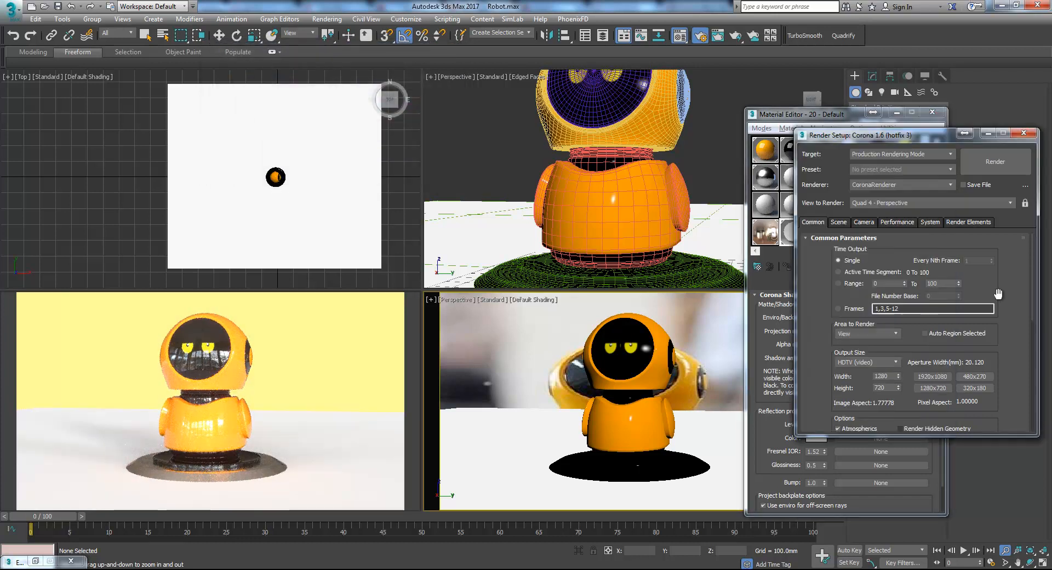
click(843, 222)
right_click(892, 376)
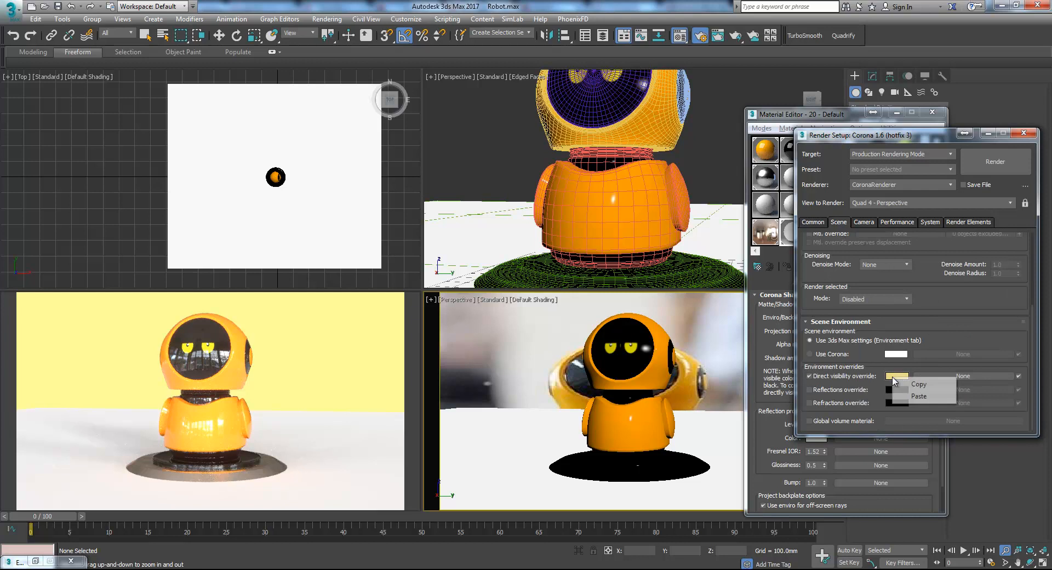
click(903, 396)
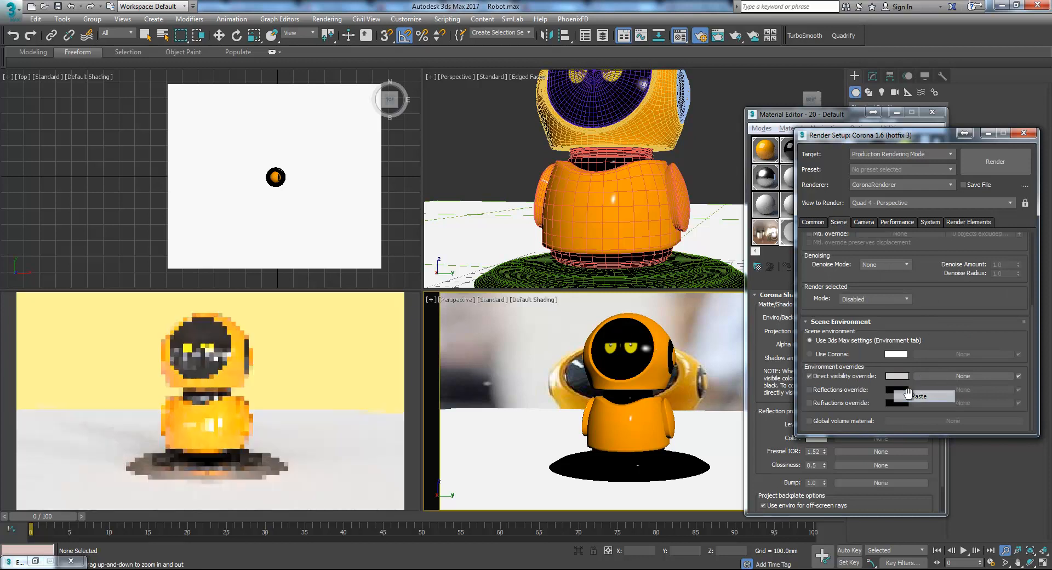
right_click(704, 336)
Set the U offset of the 14_beerse_kitchen.hdr environment map to 0.8 to turn the lighting around the robot
click(777, 243)
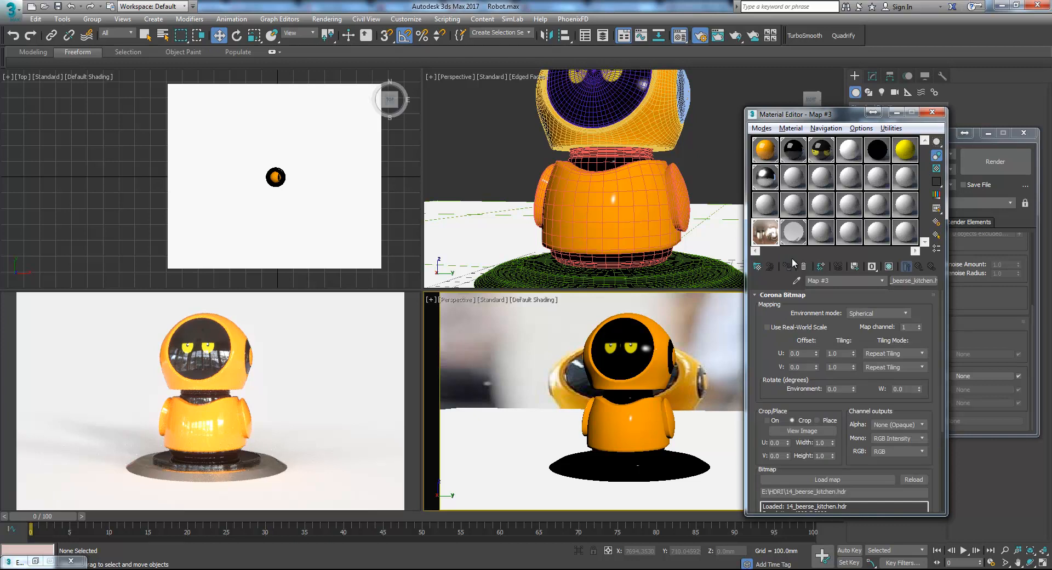
click(804, 354)
text(0.2)
key(Return)
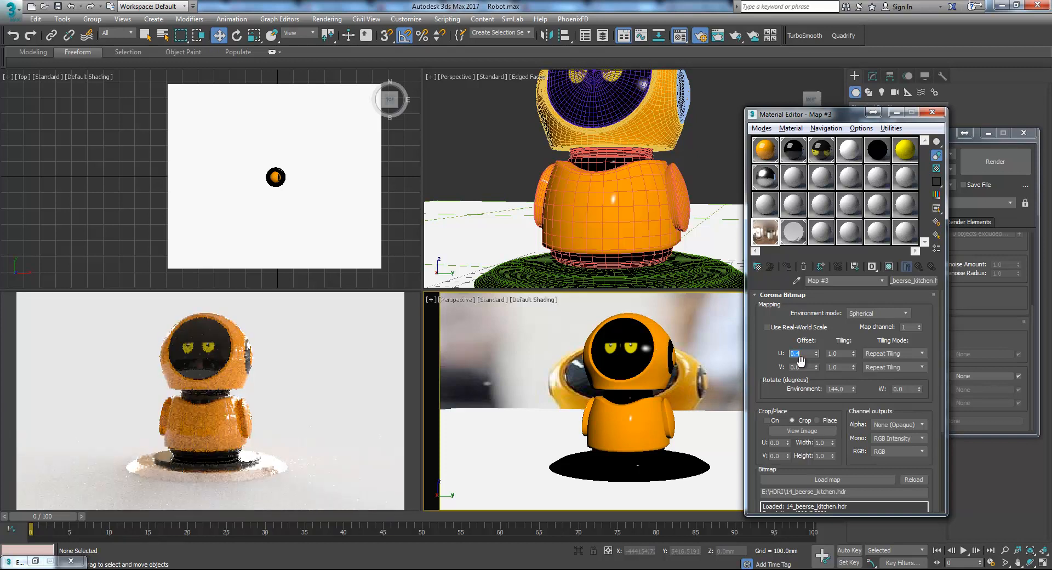
key(Return)
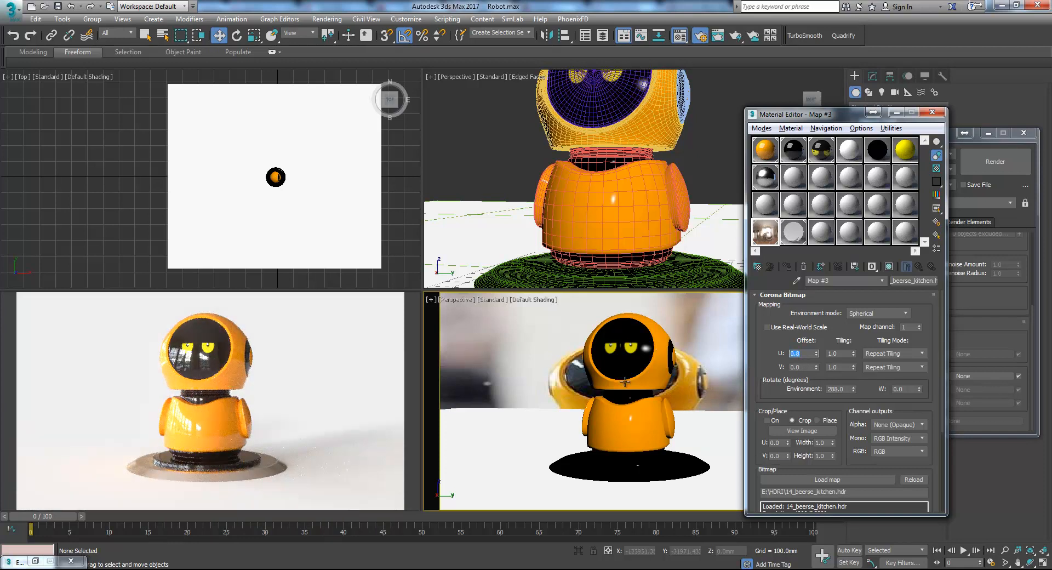
alt+middle_drag(607, 390, 612, 390)
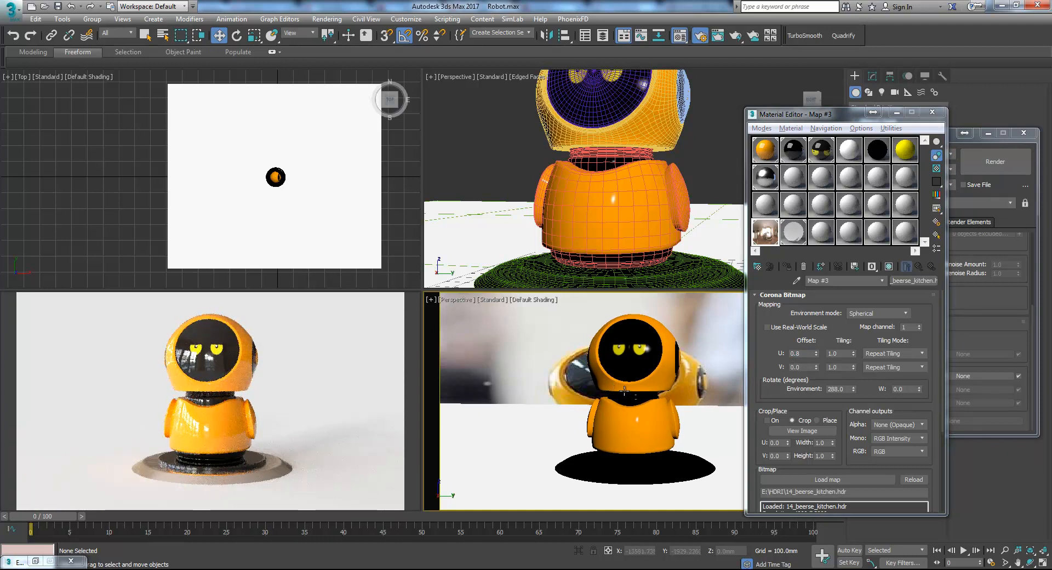
Select the whole robot with its stand in the wireframe top view and clone it as one copy beside the original
right_click(287, 170)
key(F3)
click(274, 172)
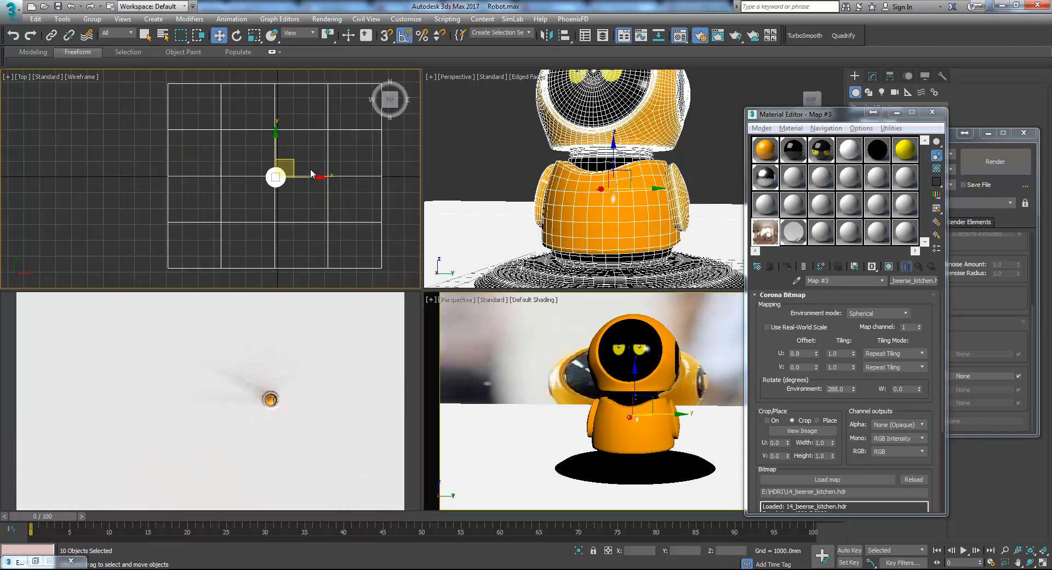
mouse_move(276, 146)
mouse_down()
mouse_move(277, 158)
mouse_move(277, 137)
mouse_up()
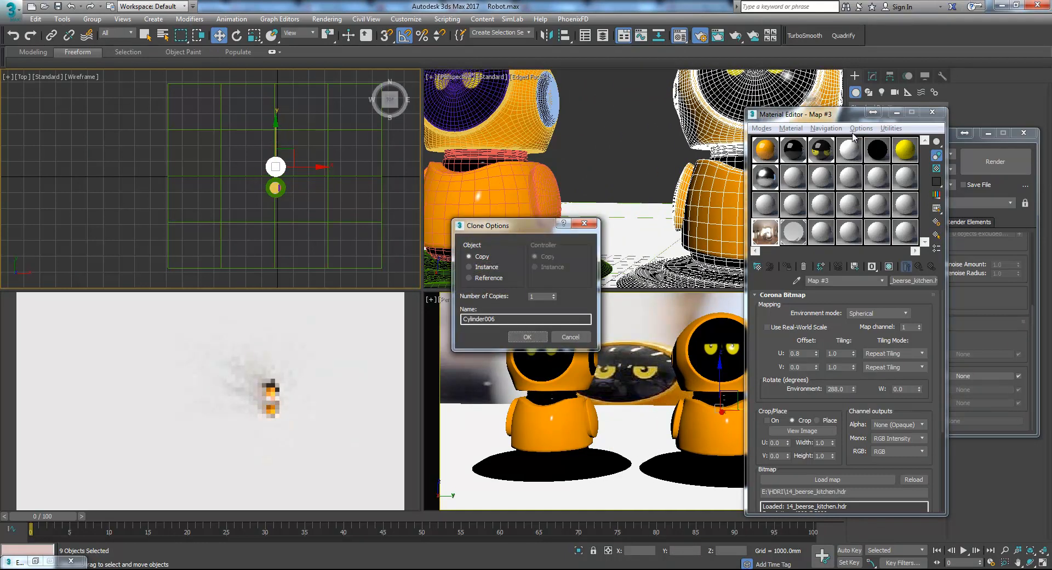
key(Return)
click(897, 112)
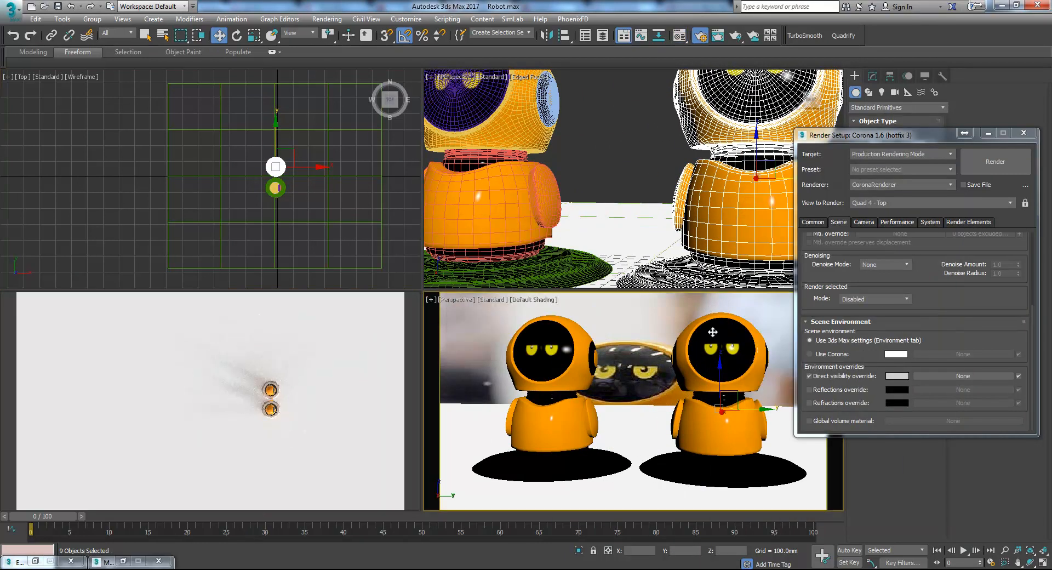
Rotate the copied robot -25 degrees about the Z axis and deselect it
right_click(711, 312)
key(e)
drag(735, 413, 722, 413)
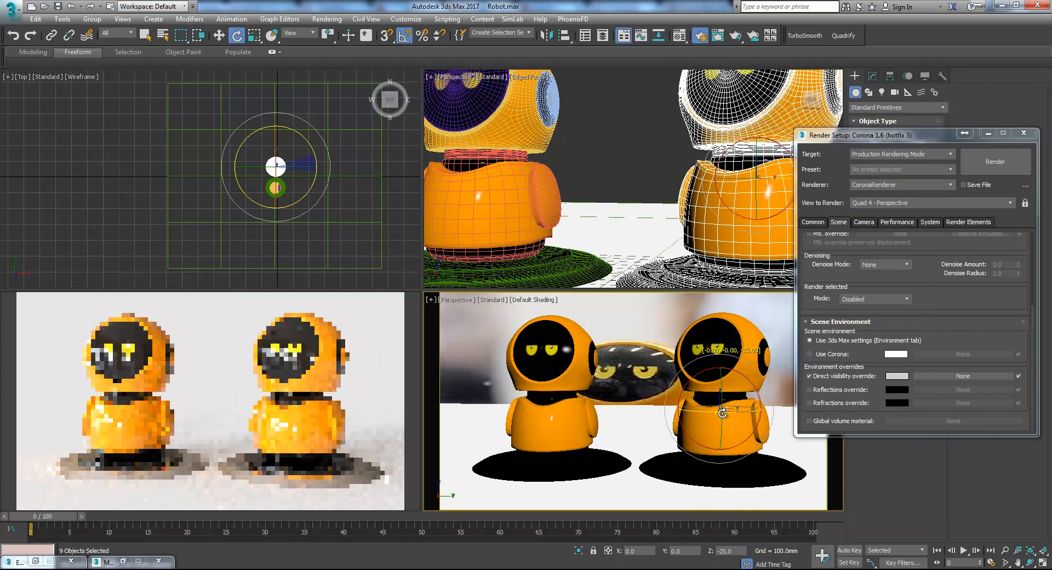
click(655, 323)
Duplicate the orange body material into an unused slot under the name 01 - Default2
click(681, 36)
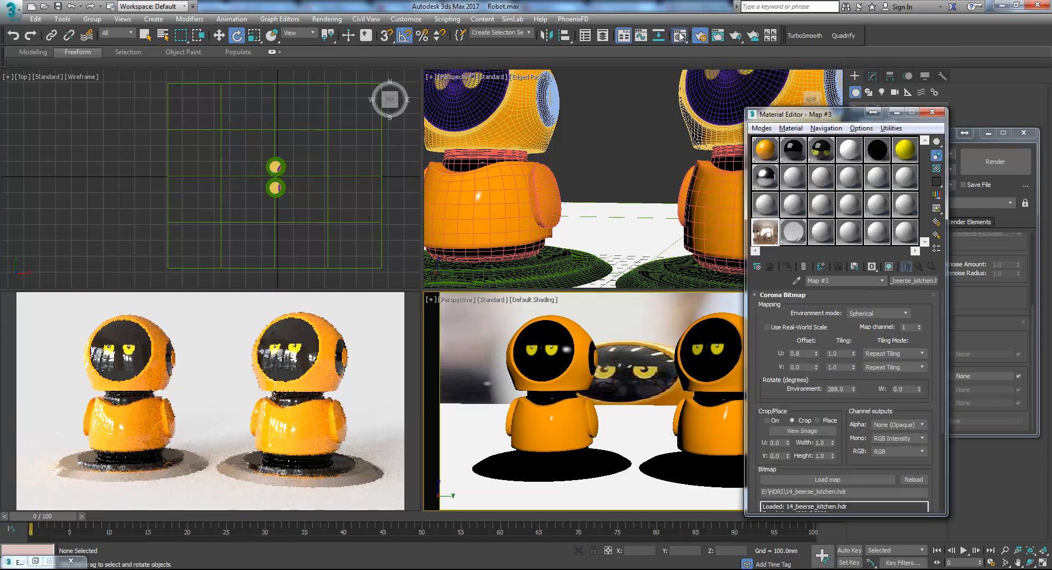
click(765, 152)
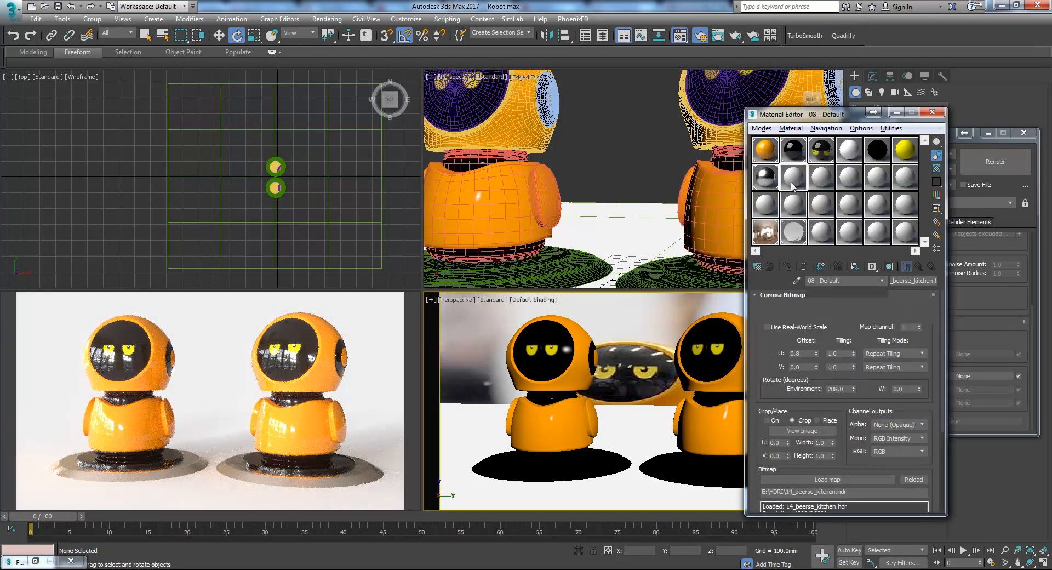
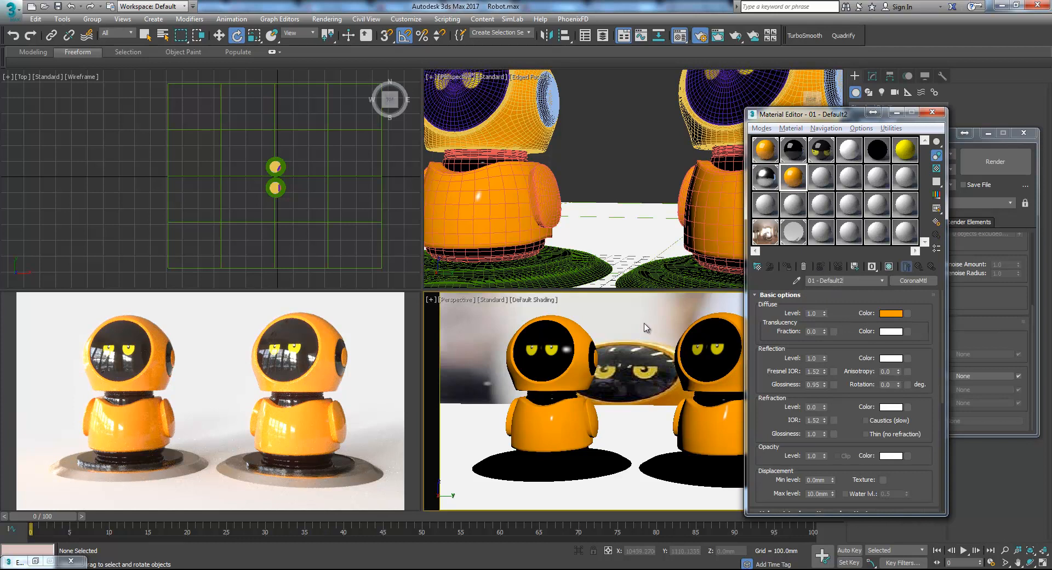
drag(838, 116, 868, 121)
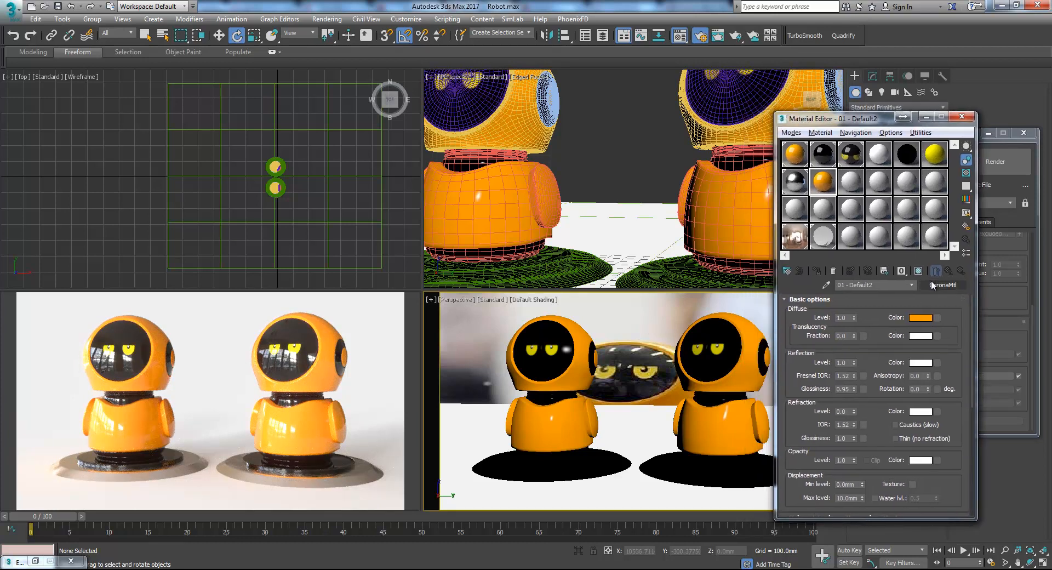
Set the duplicated material's diffuse colour to blue (0, 24, 128) and assign it to the copied robot's head, body and arms
click(921, 318)
click(276, 114)
click(404, 168)
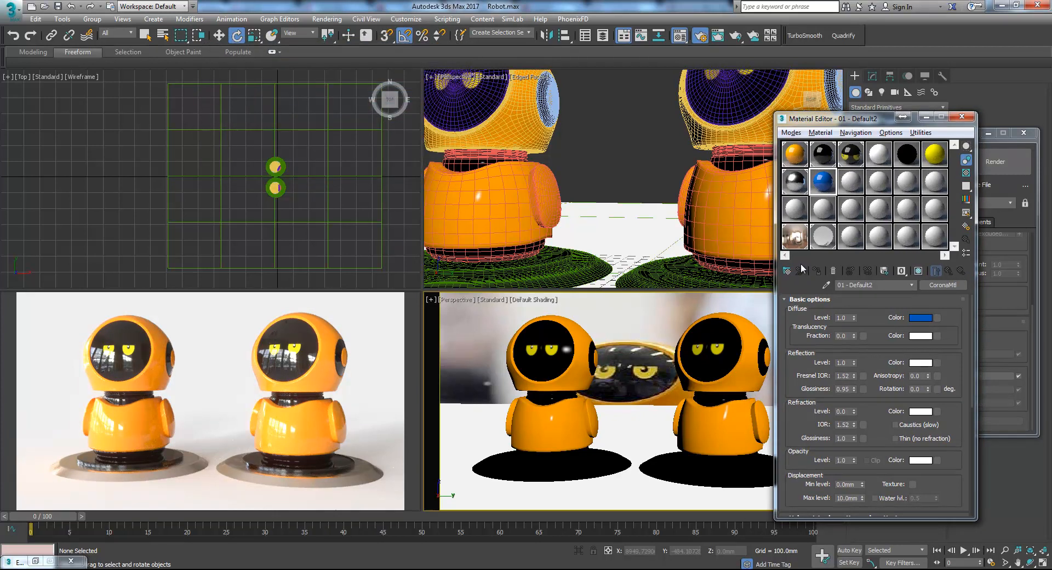
drag(819, 183, 728, 441)
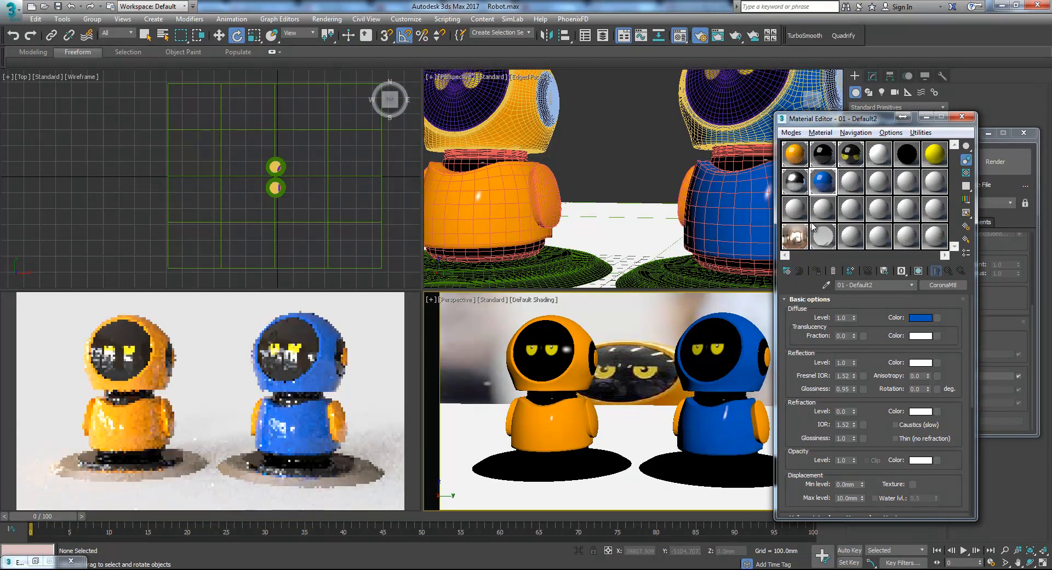
drag(833, 178, 759, 416)
Select the material ID 1 polygons on the side piece of the copied robot's head and assign the blue 01 - Default2 material to them
click(762, 356)
click(989, 135)
click(990, 136)
drag(899, 119, 502, 139)
click(873, 77)
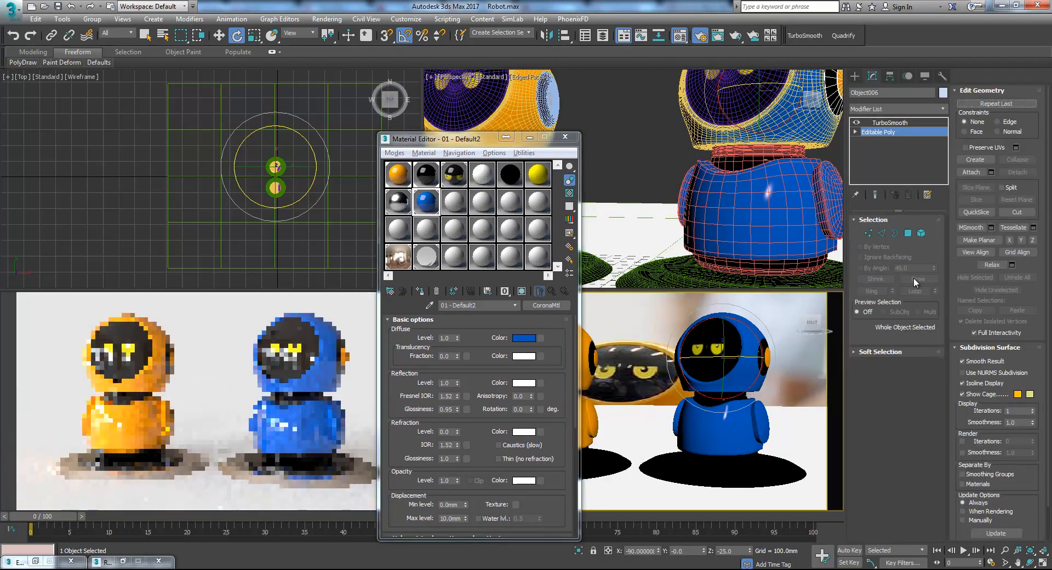
click(907, 234)
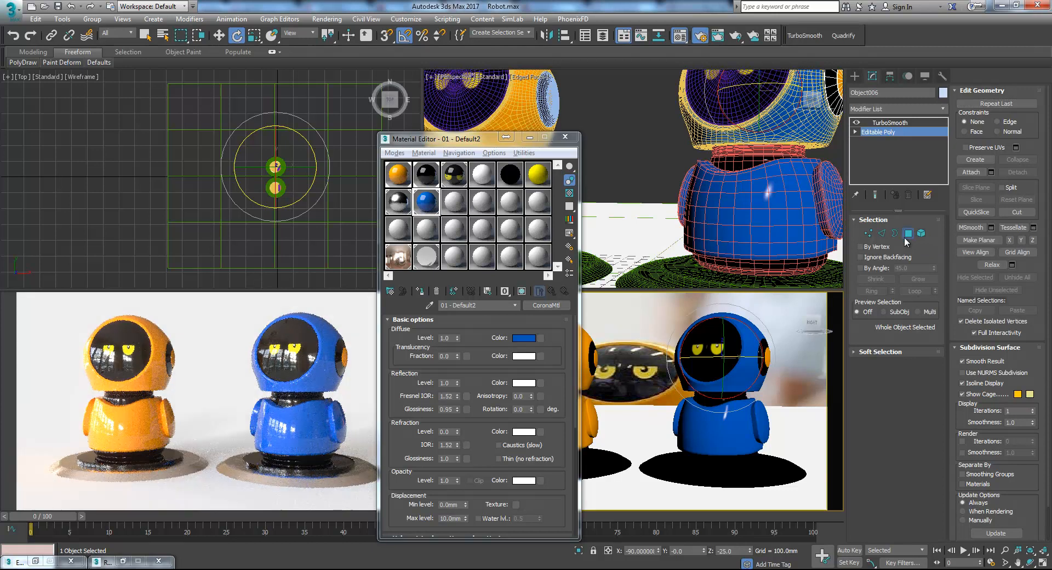
key(w)
click(766, 359)
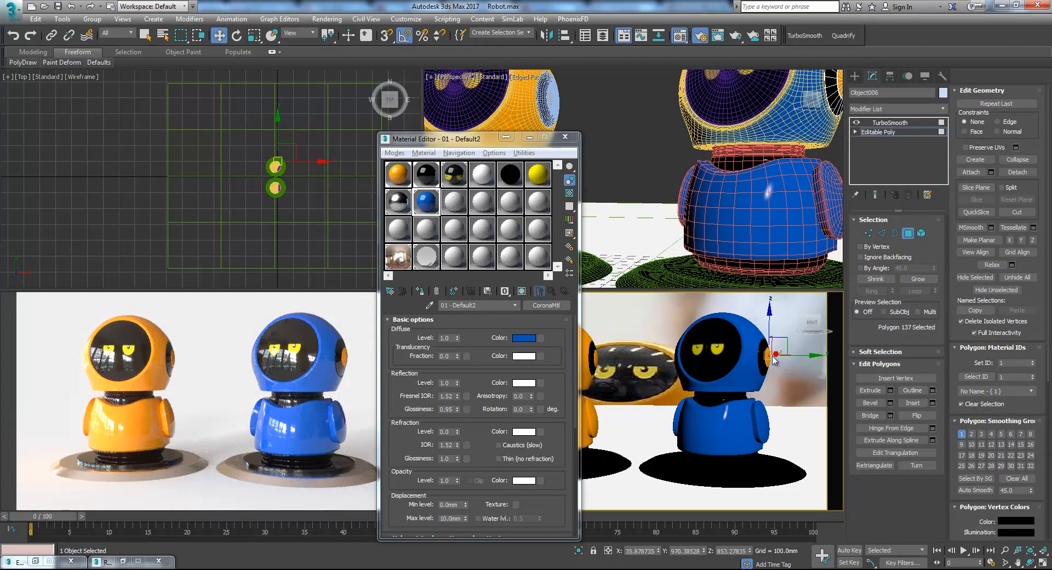
click(973, 377)
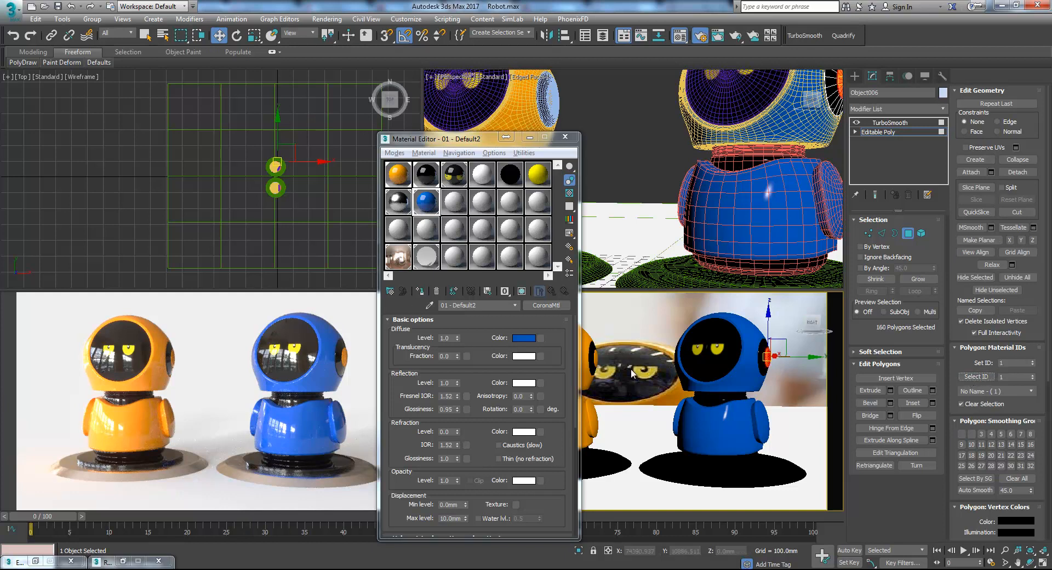
click(421, 291)
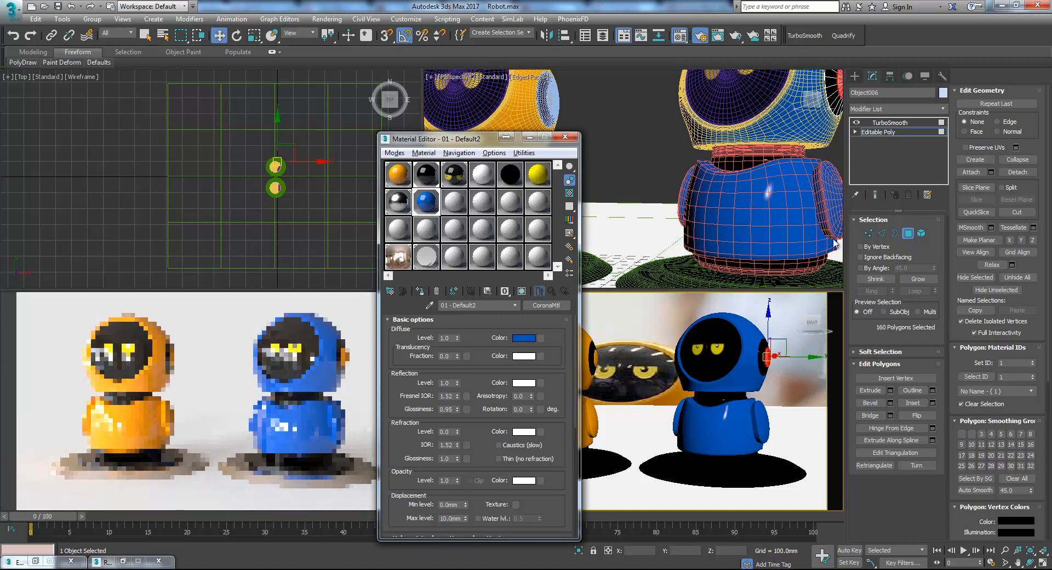
click(656, 306)
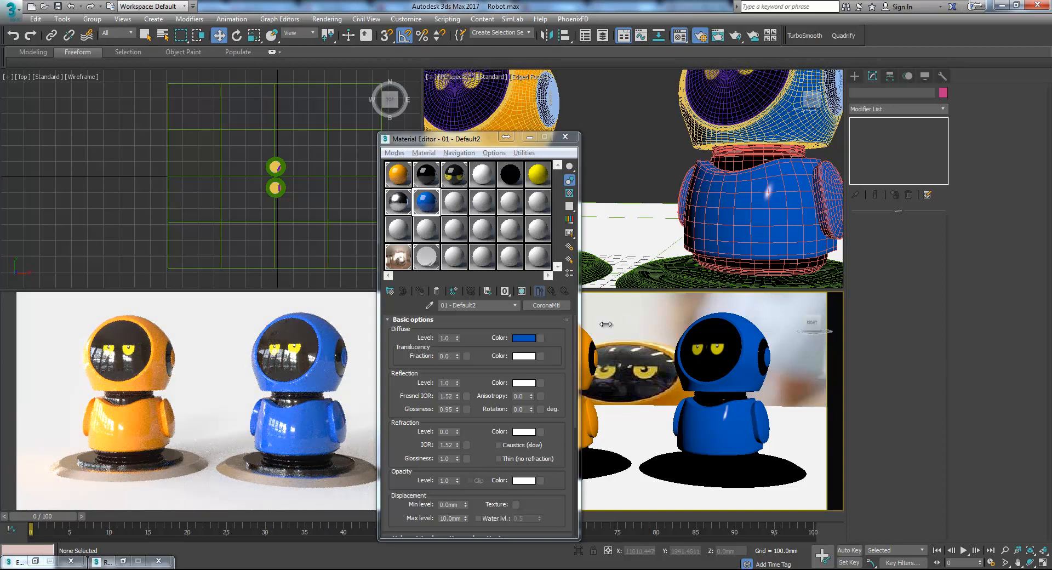
Change the diffuse colour of the 01 - Default2 material to red with red 149, green 0 and blue 0
click(528, 338)
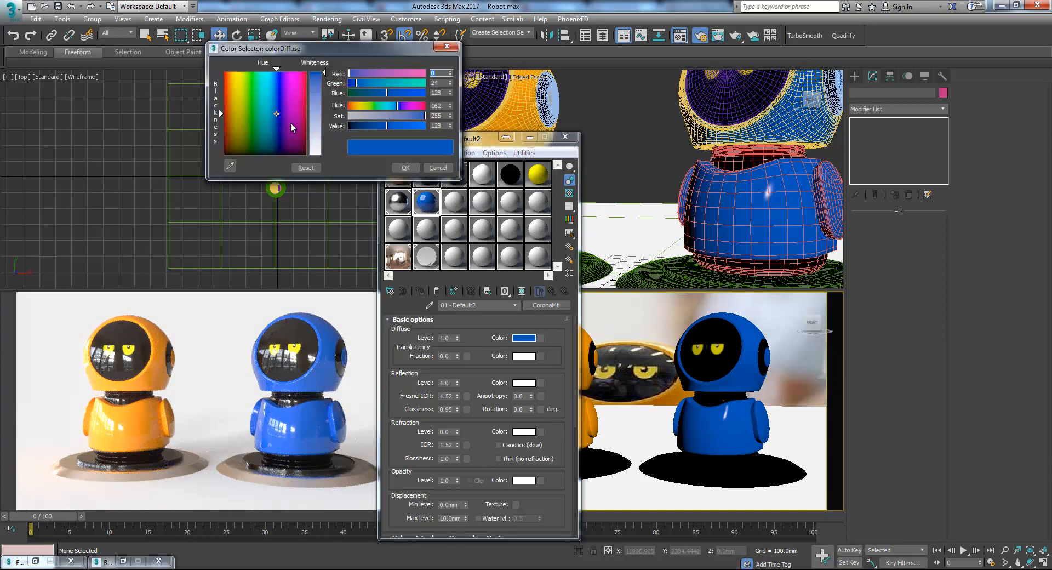
click(223, 94)
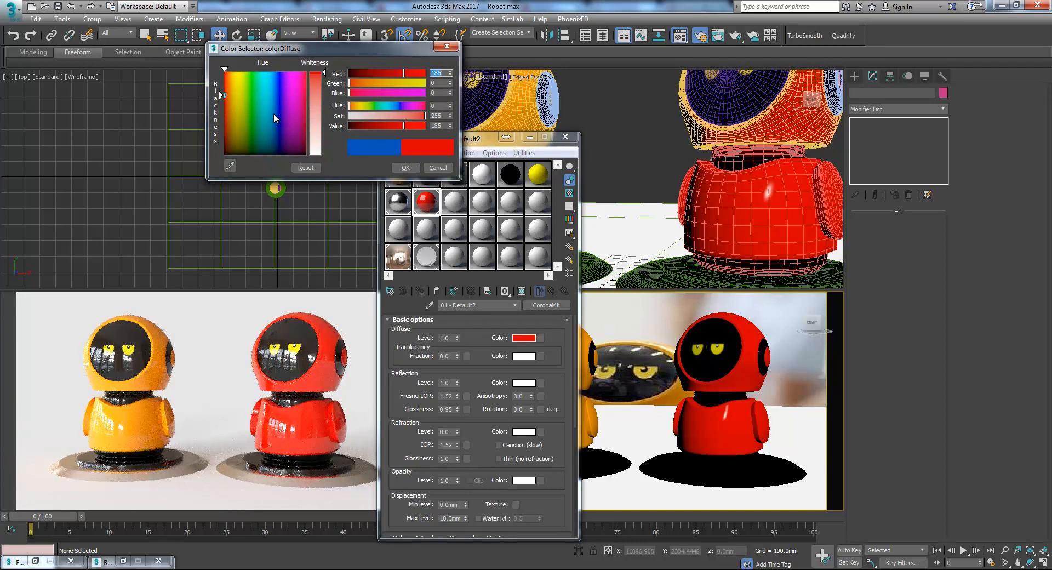
drag(229, 104, 224, 106)
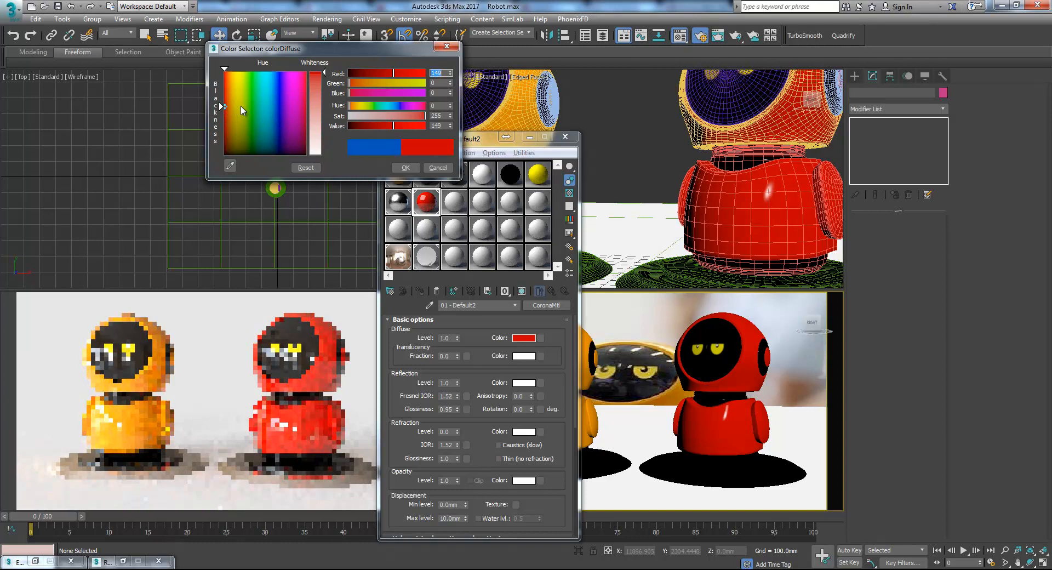
click(406, 167)
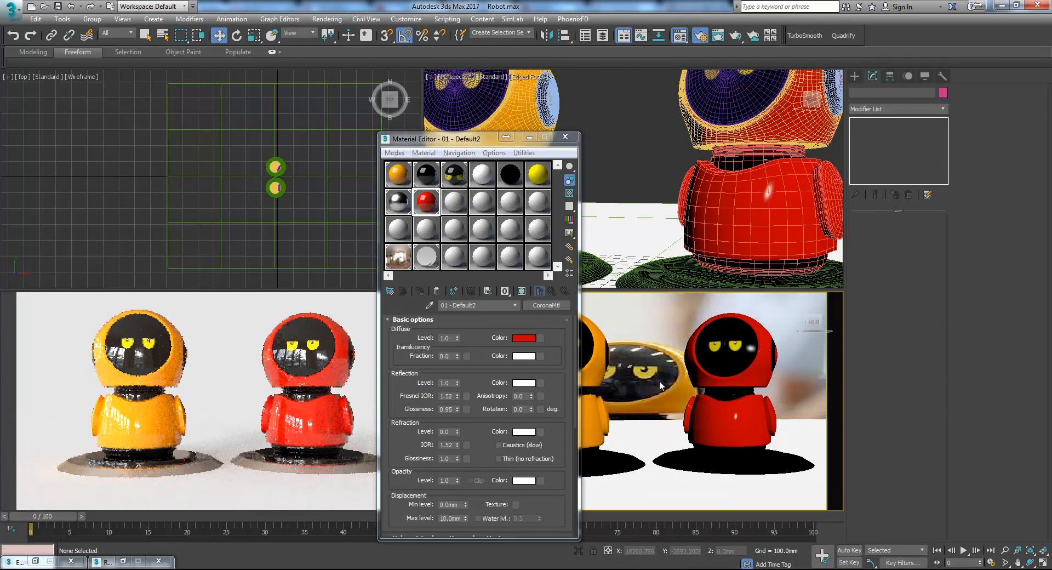
Set the 03 - Default face material's reflection level to 0.5 and its reflection glossiness to 1.0
middle_drag(661, 387, 653, 392)
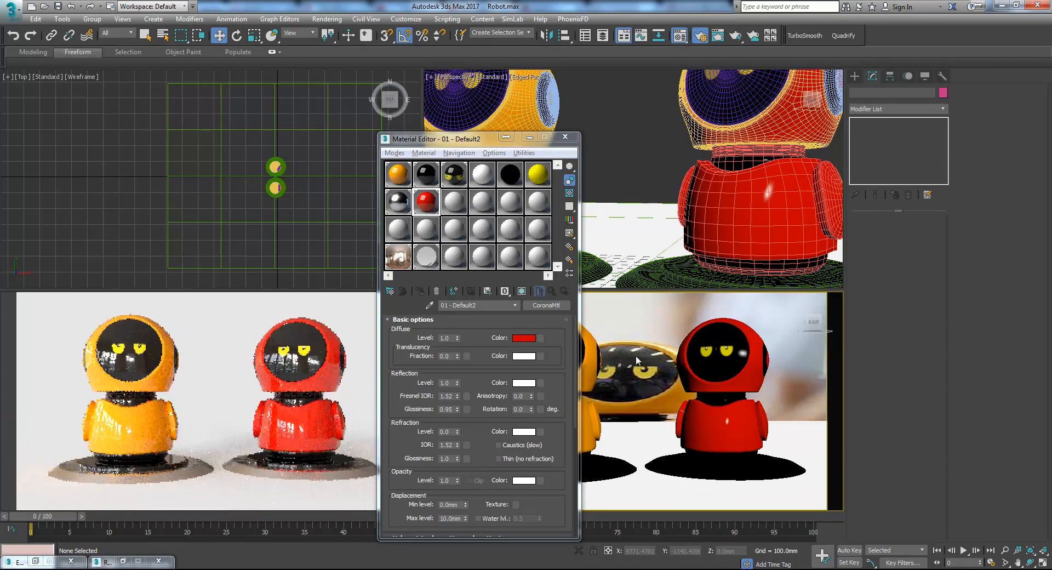
drag(483, 144, 848, 135)
click(815, 166)
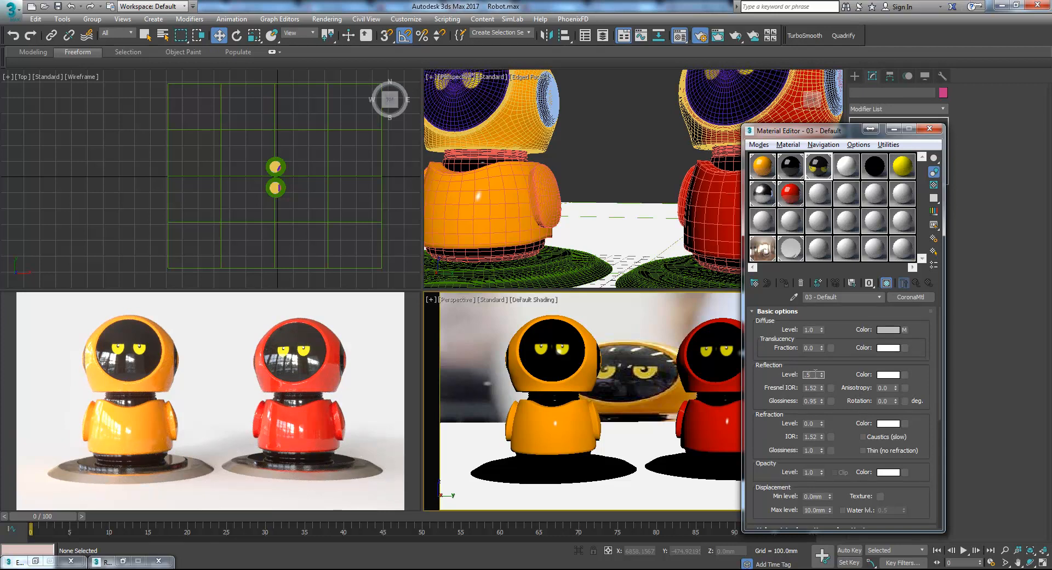
click(816, 373)
text(.5)
key(Return)
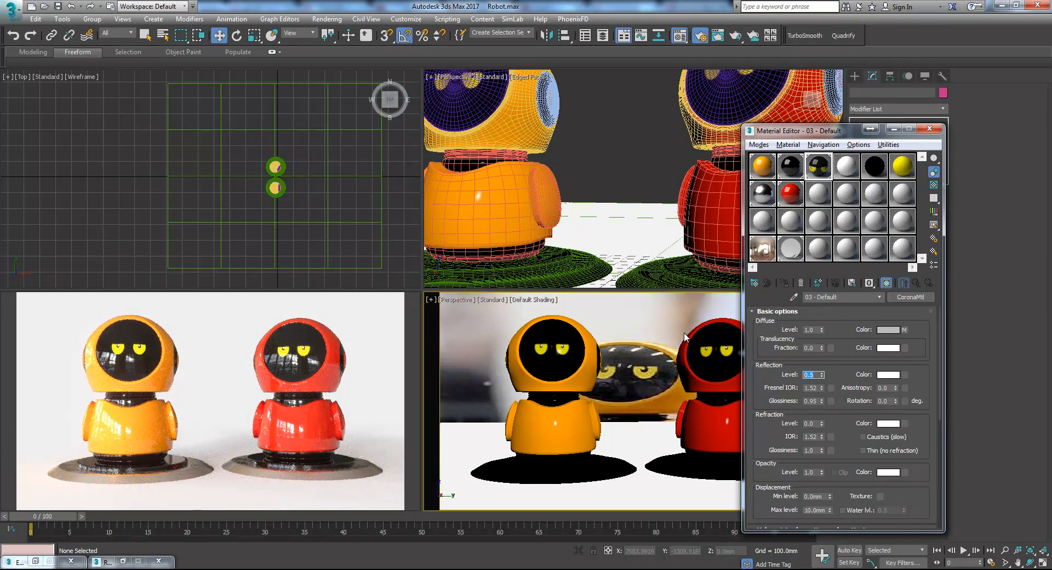
click(646, 313)
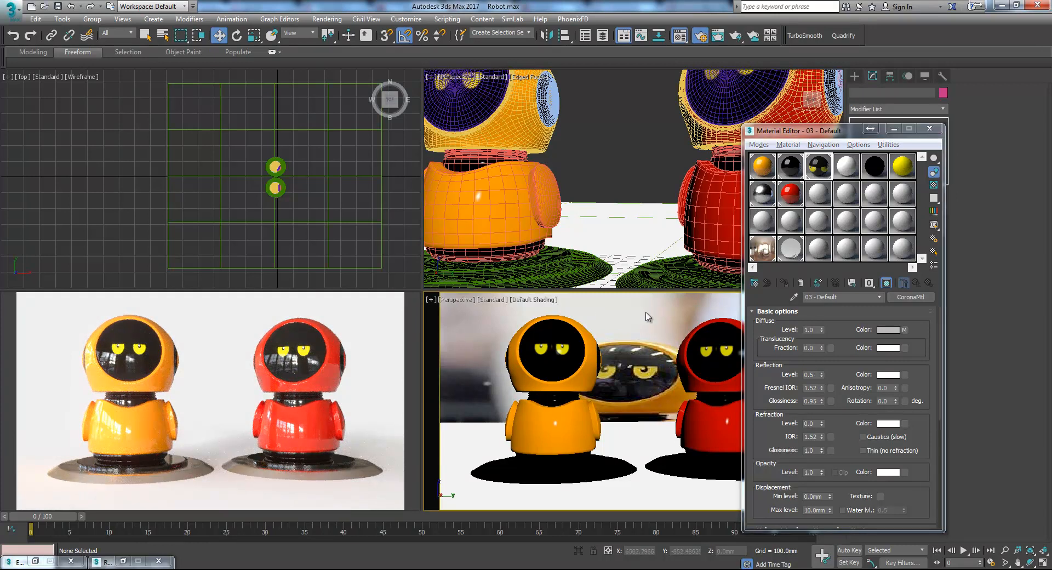
click(822, 399)
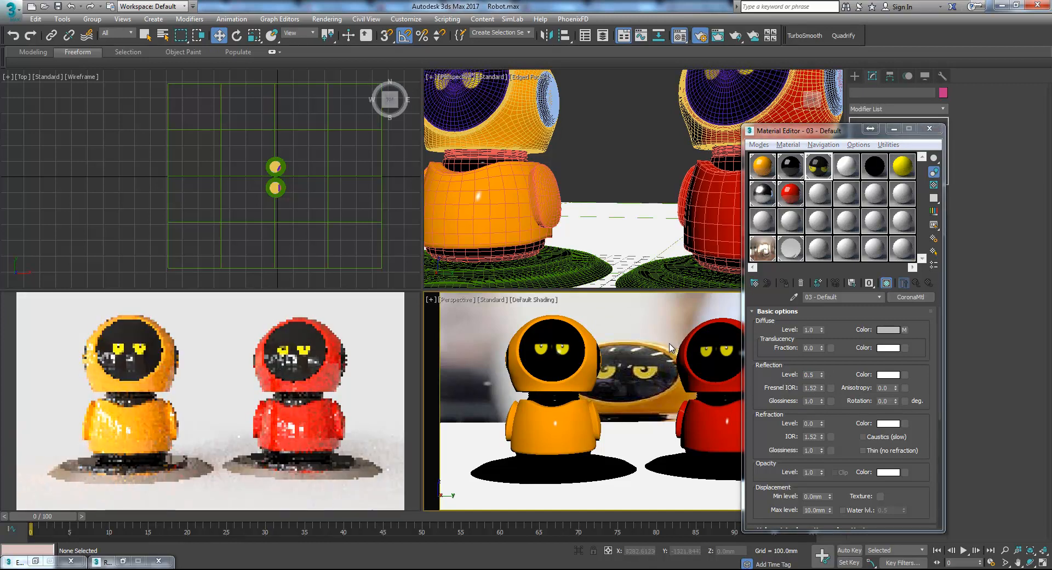